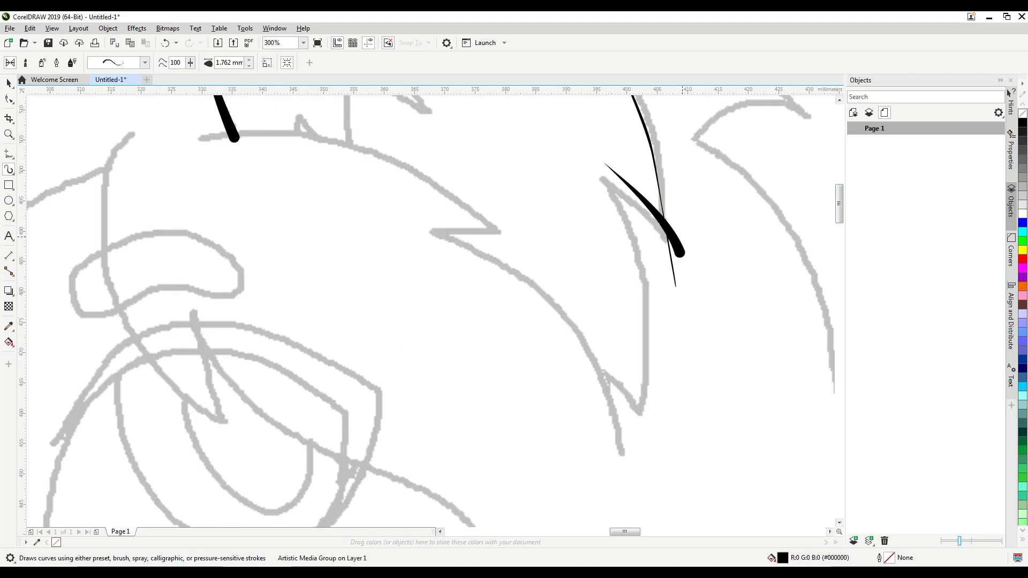
Step: Trace the jagged fur edges at the rear base of the near ear with black Artistic Media strokes
scroll(604, 318, down, 3)
scroll(604, 317, up, 4)
scroll(605, 318, down, 1)
scroll(604, 318, up, 2)
scroll(604, 318, down, 3)
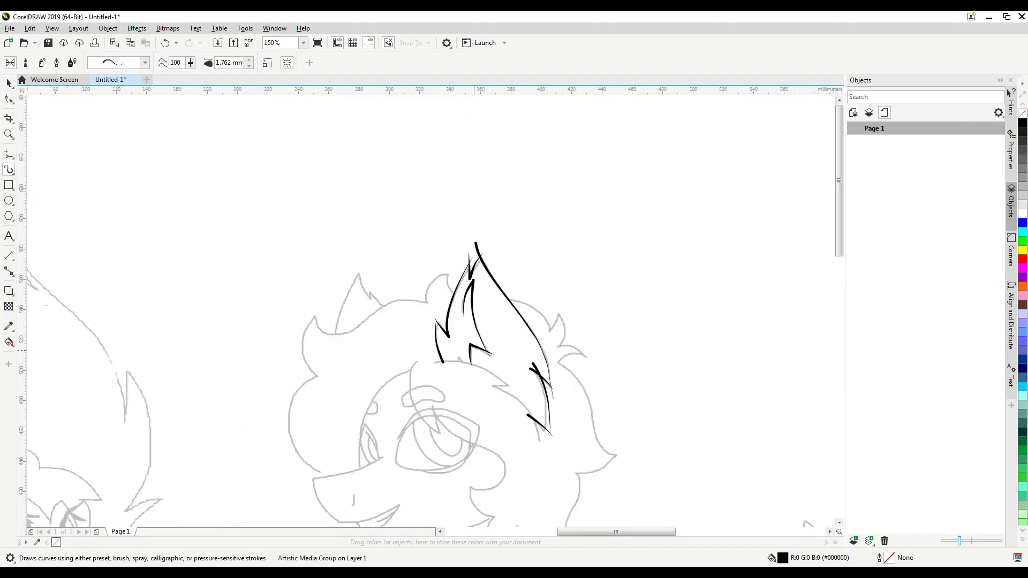
scroll(604, 317, up, 2)
right_click(13, 172)
key(Escape)
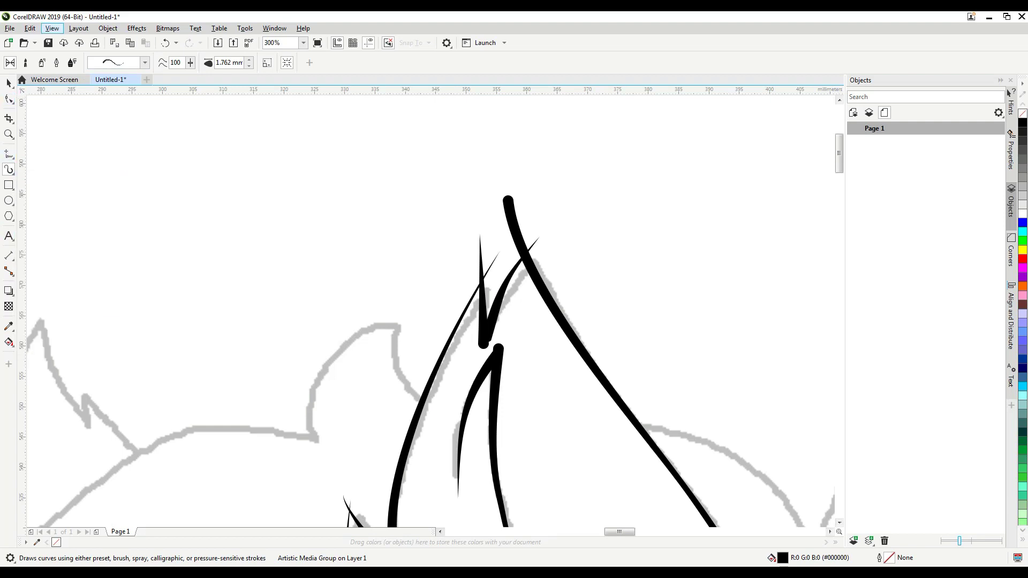
Step: Trace the curved forehead hairline and redraw the near-horizontal stroke at its rear notch
scroll(428, 311, down, 3)
scroll(429, 311, up, 3)
key(ctrl+z)
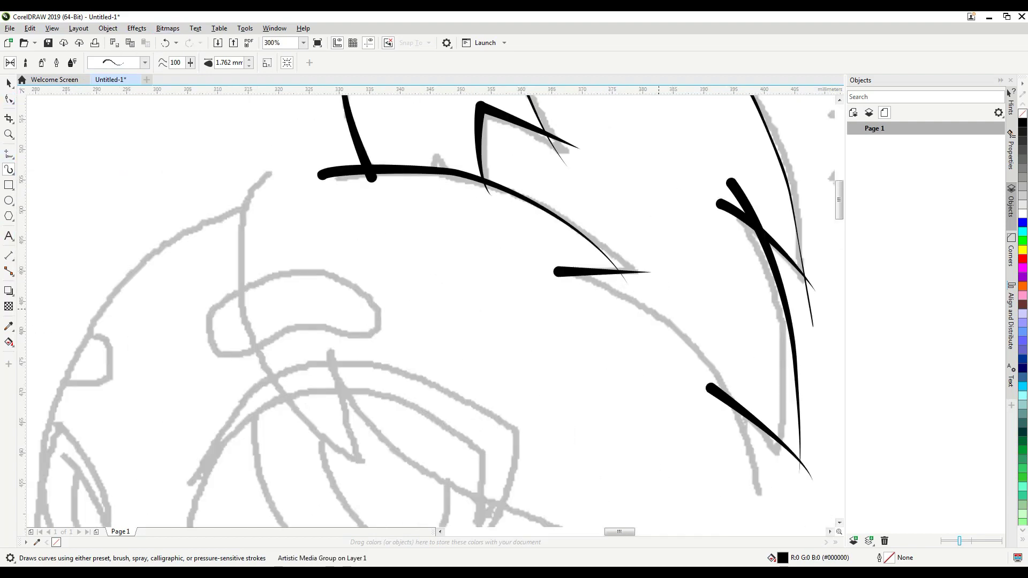
drag(489, 285, 708, 273)
scroll(428, 311, down, 3)
scroll(428, 311, up, 3)
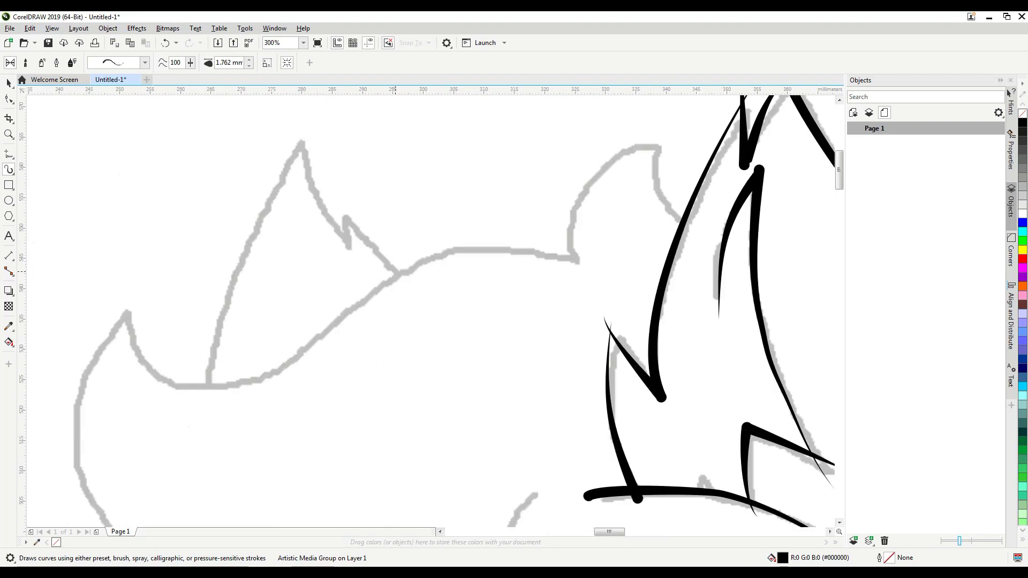
Step: Trace the far ear's two sides and its small inner notch, undoing the last unwanted stroke
drag(347, 192, 419, 285)
drag(309, 116, 203, 399)
drag(381, 272, 287, 105)
scroll(320, 145, down, 2)
scroll(321, 146, up, 3)
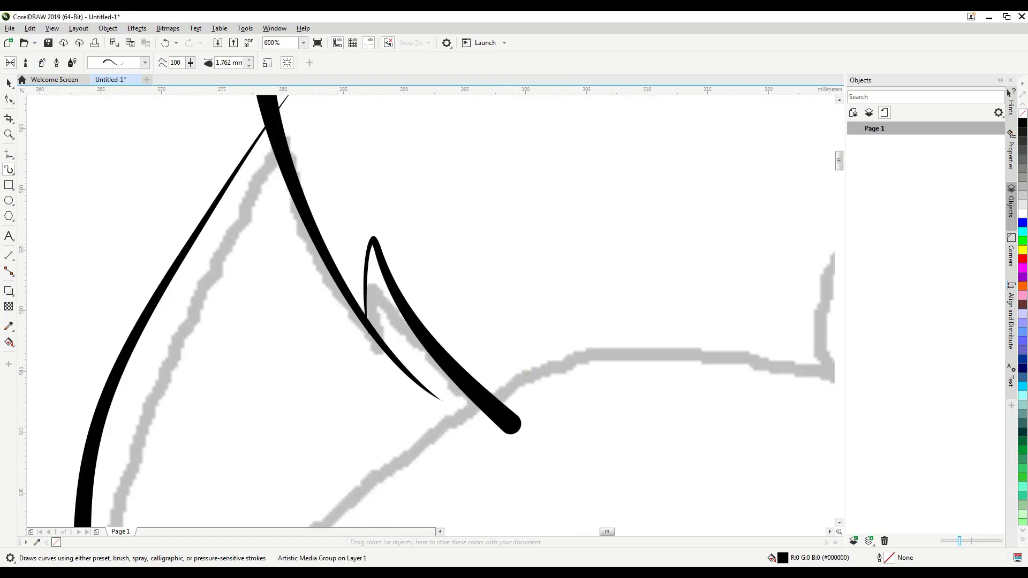
scroll(428, 310, down, 3)
key(ctrl+z)
Step: Choose a preset stroke tapered at both ends and trace the near eye's upper lid and rear edge
scroll(428, 311, up, 2)
click(145, 63)
click(129, 416)
drag(273, 324, 605, 279)
drag(607, 244, 375, 455)
Step: Trace the pointed hair strand falling over the near eye, undoing and redrawing its long front curve
mouse_move(327, 273)
mouse_down()
mouse_move(570, 294)
mouse_move(395, 459)
mouse_up()
drag(343, 195, 490, 437)
key(ctrl+z)
scroll(429, 311, up, 3)
drag(374, 118, 471, 439)
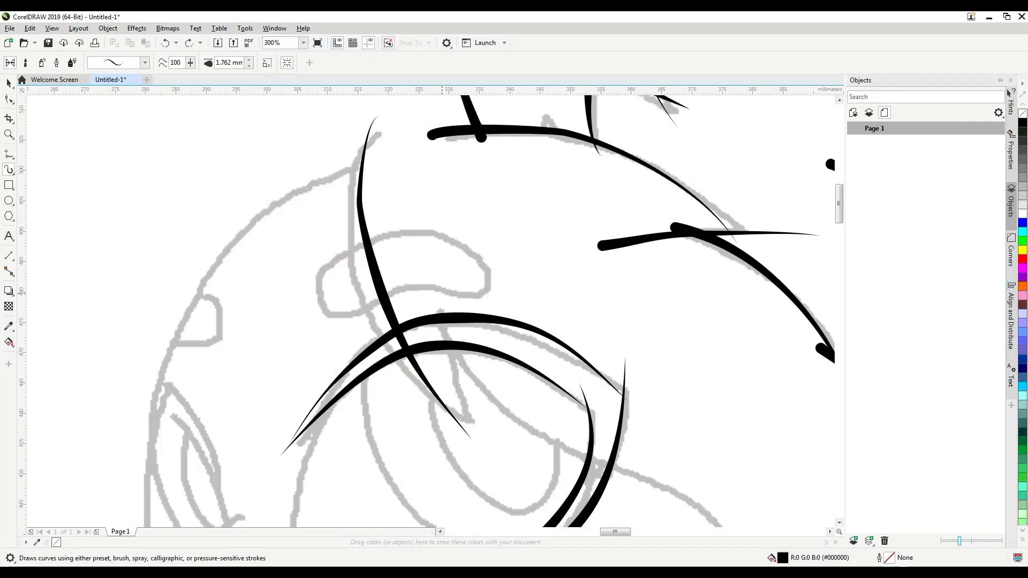
Step: Trace the hair outline and curl between the two ears, then undo the last stroke
scroll(429, 310, down, 3)
scroll(429, 311, up, 3)
drag(672, 137, 219, 380)
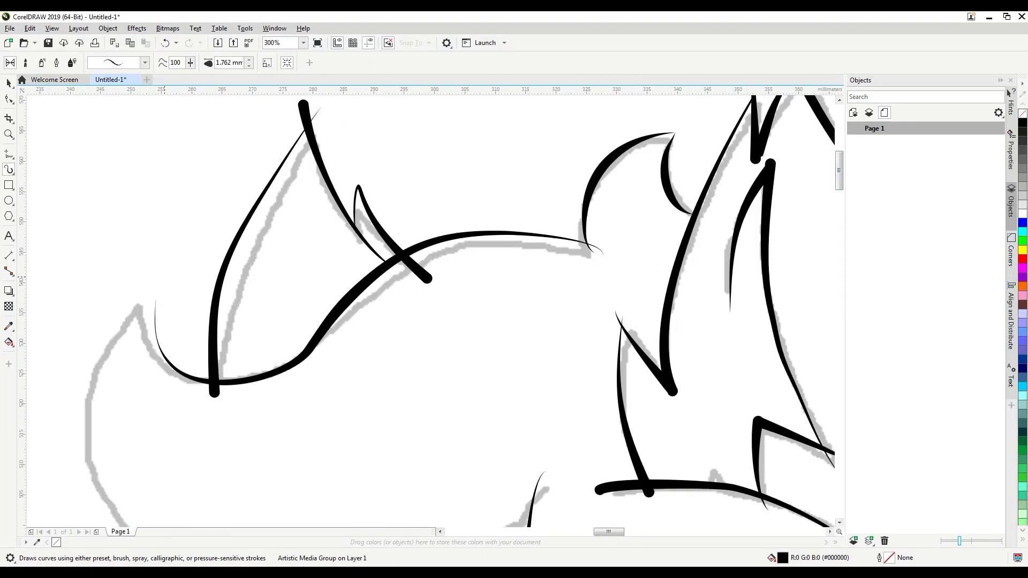
key(ctrl+z)
Step: Erase the overshooting stroke tips near the top of the near ear, then return to the Artistic Media tool
key(x)
scroll(482, 293, down, 3)
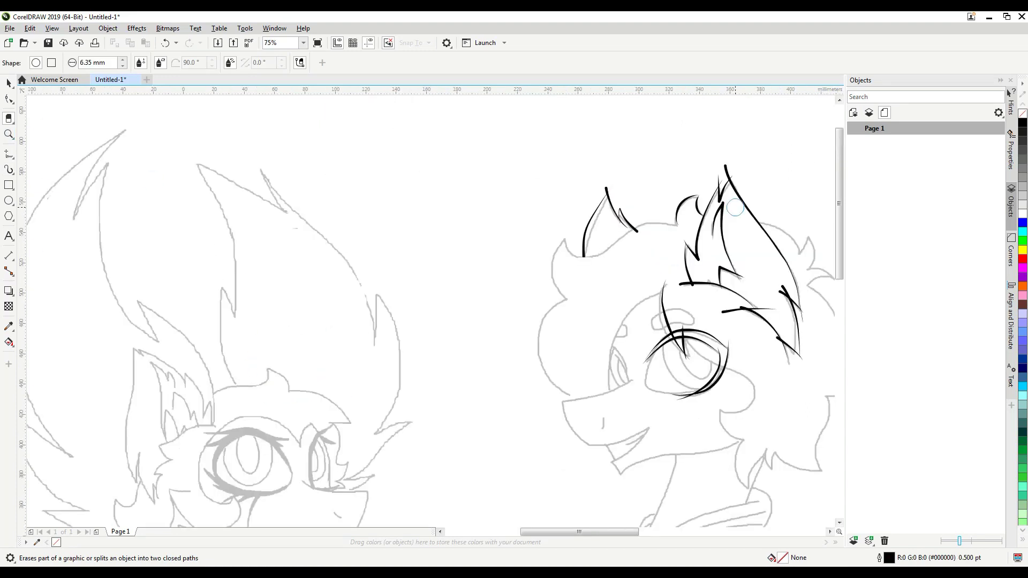
scroll(687, 282, up, 4)
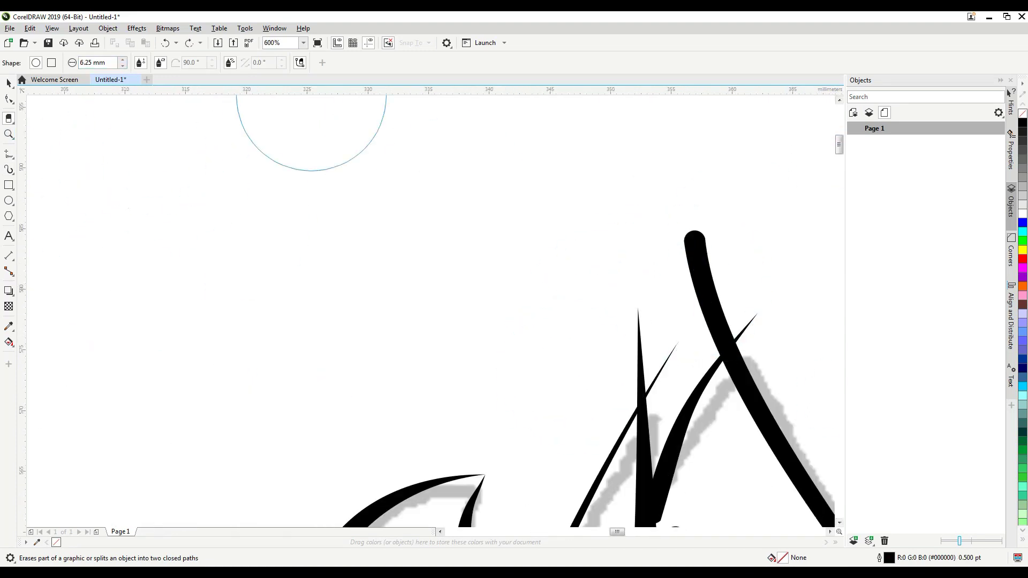
scroll(642, 418, up, 2)
mouse_move(245, 216)
mouse_down()
mouse_move(287, 202)
mouse_move(510, 264)
mouse_up()
right_click(8, 121)
key(Escape)
scroll(620, 240, down, 2)
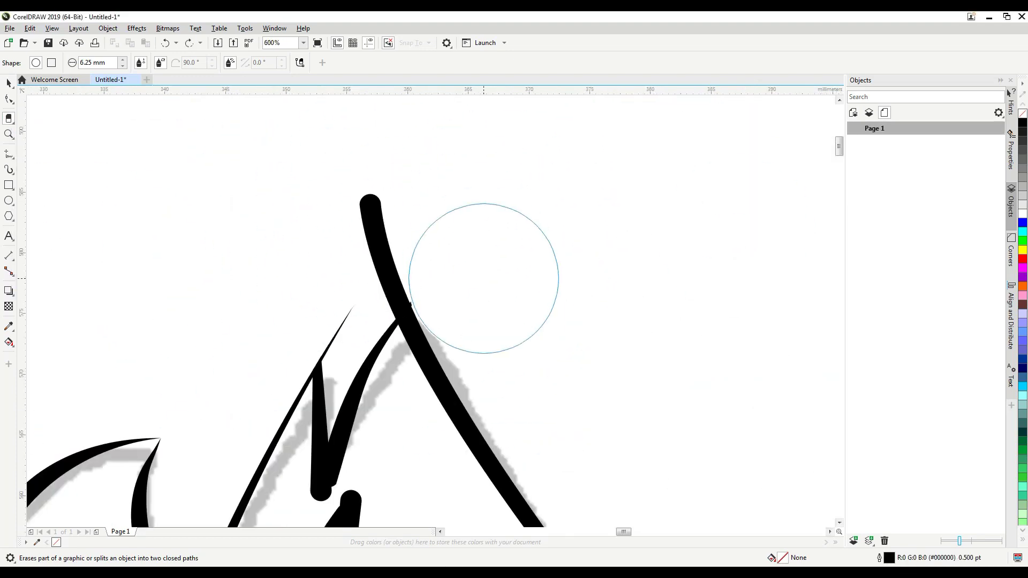
scroll(375, 251, down, 4)
key(i)
scroll(428, 268, up, 2)
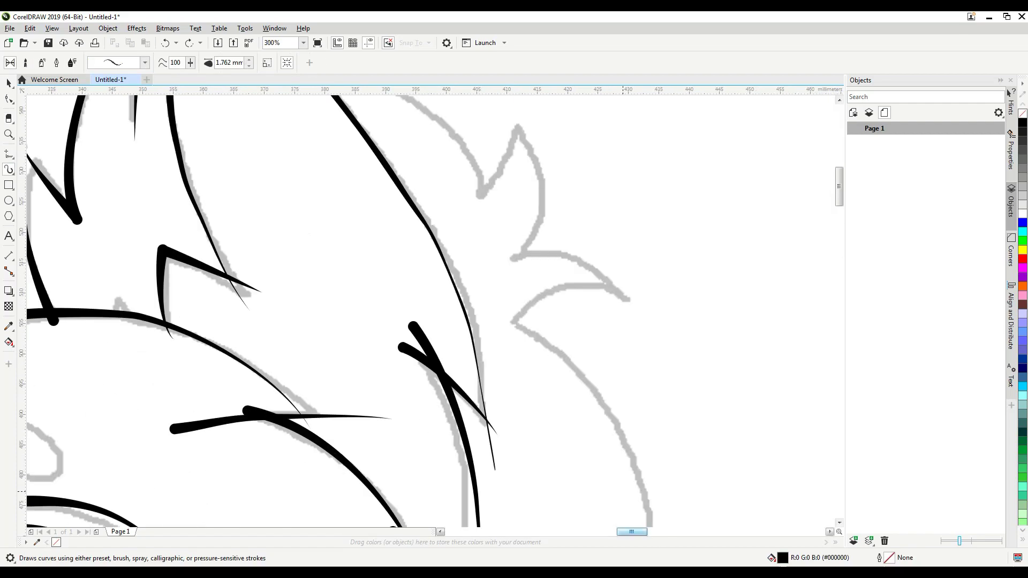
Step: Switch to Chrome, search for "worstest bestest friend" in a new tab and open its YouTube video
key(alt+Tab)
key(ctrl+t)
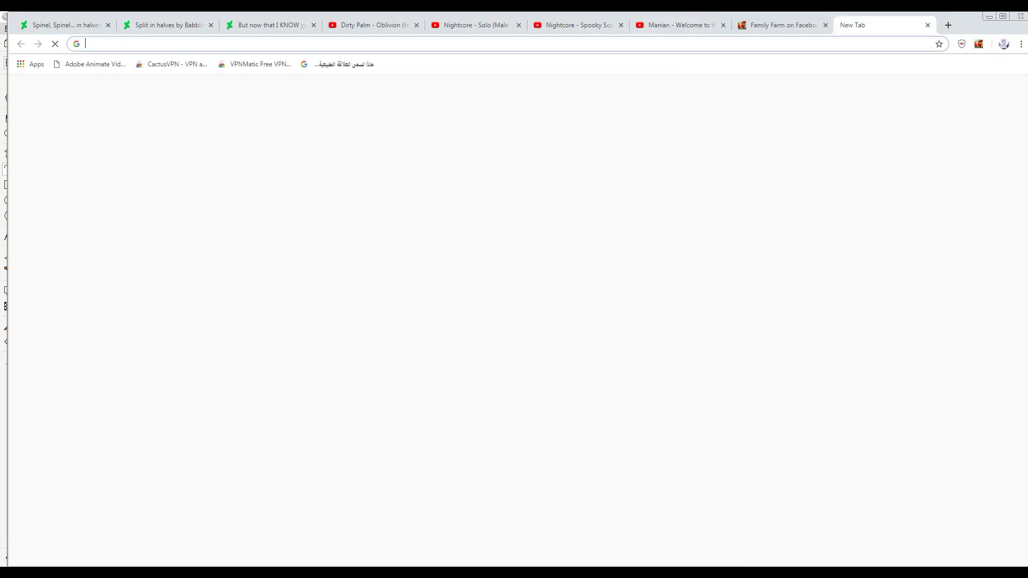
text(Wor)
key(Down)
key(Return)
click(142, 199)
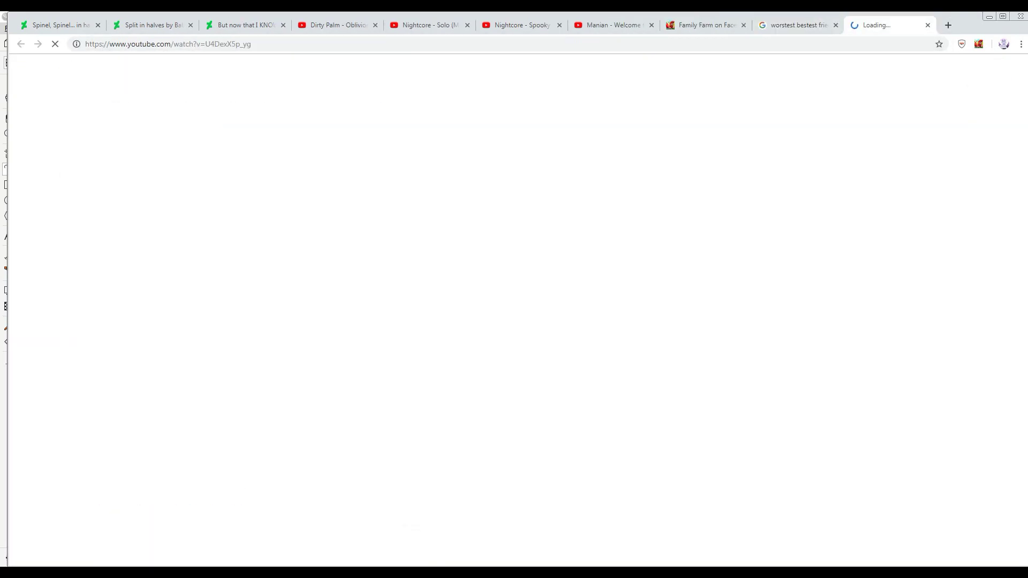
Step: Switch back to CorelDRAW and trace the two rounded hair puffs in front of the face
key(alt+Tab)
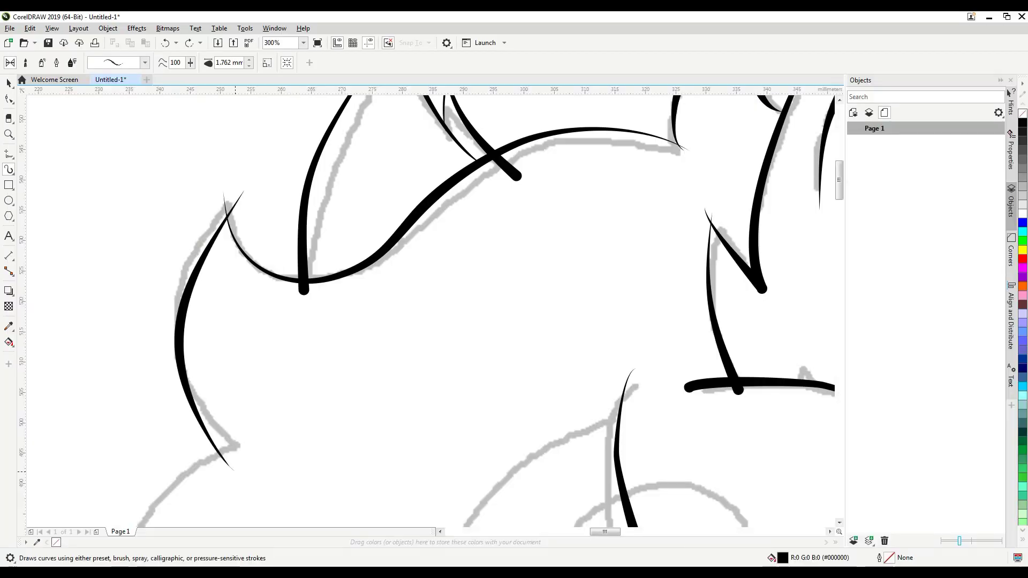
drag(250, 186, 238, 444)
scroll(230, 375, down, 2)
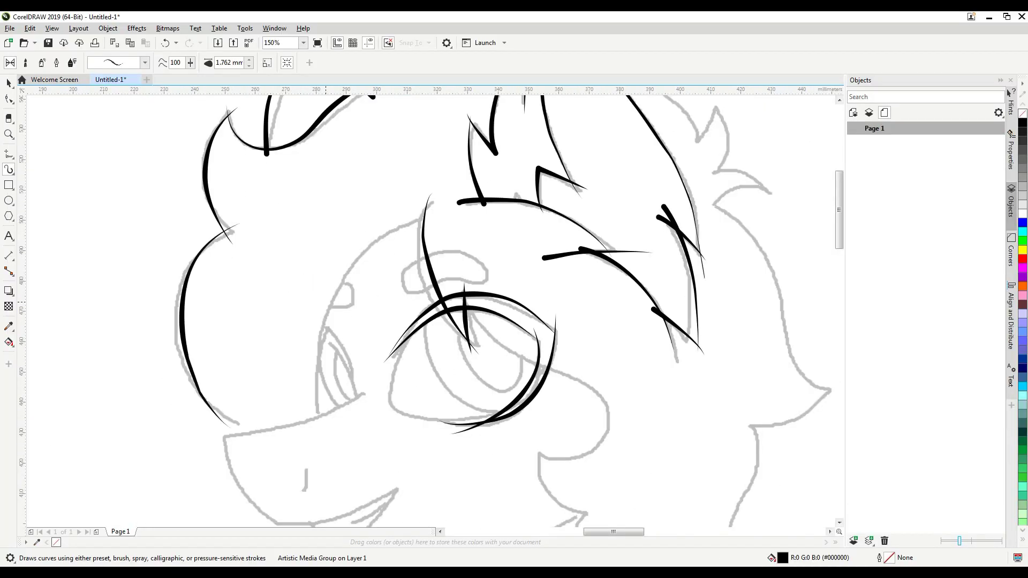
scroll(206, 471, down, 2)
scroll(206, 471, up, 4)
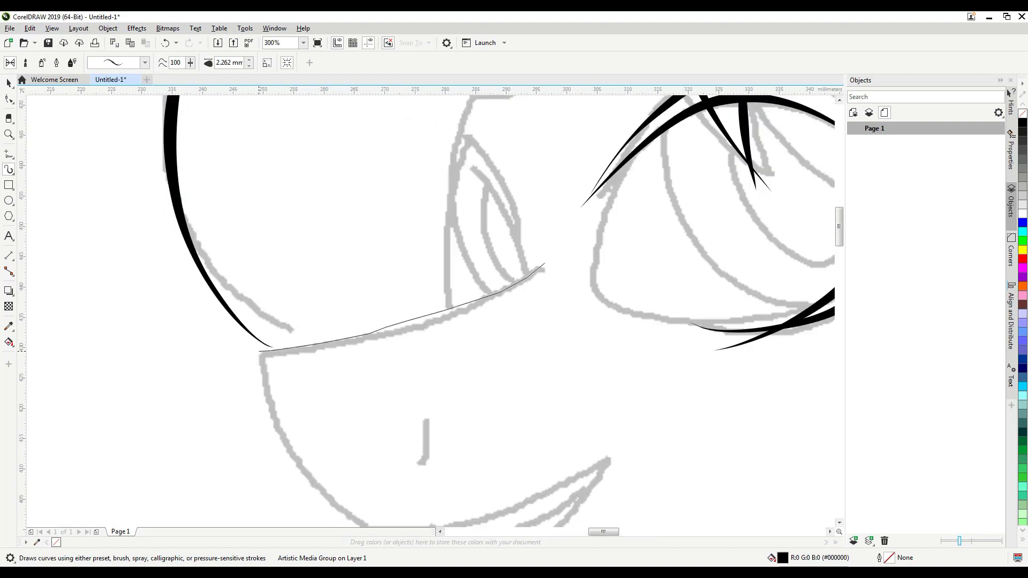
Step: Choose another preset stroke and trace the muzzle's upper line from the nose tip toward the far eye
click(144, 63)
click(129, 263)
drag(228, 299, 516, 208)
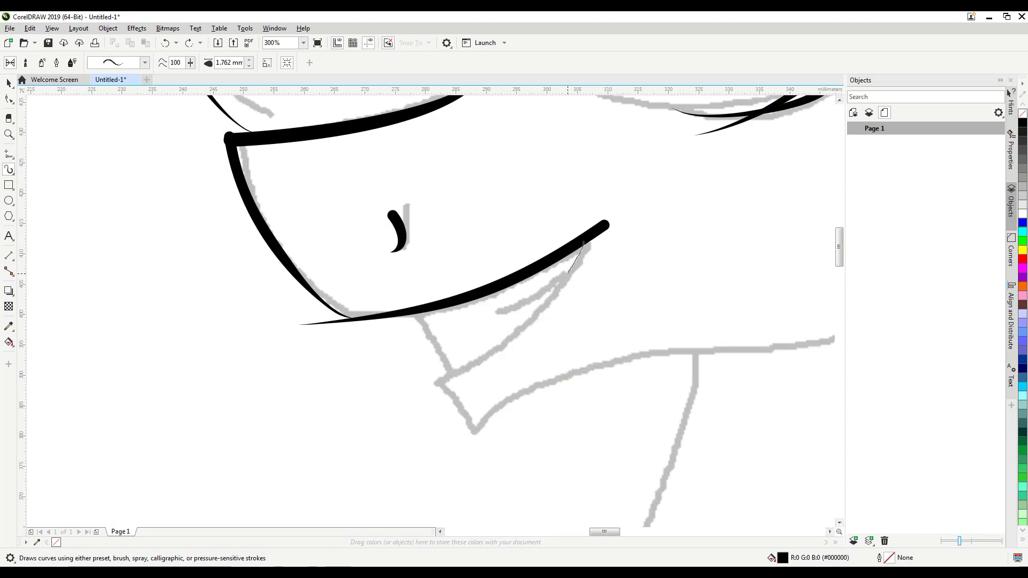
Step: Trace the open mouth's lower edge and the pointed chin below the muzzle
drag(571, 268, 431, 375)
drag(438, 365, 473, 433)
scroll(474, 433, up, 2)
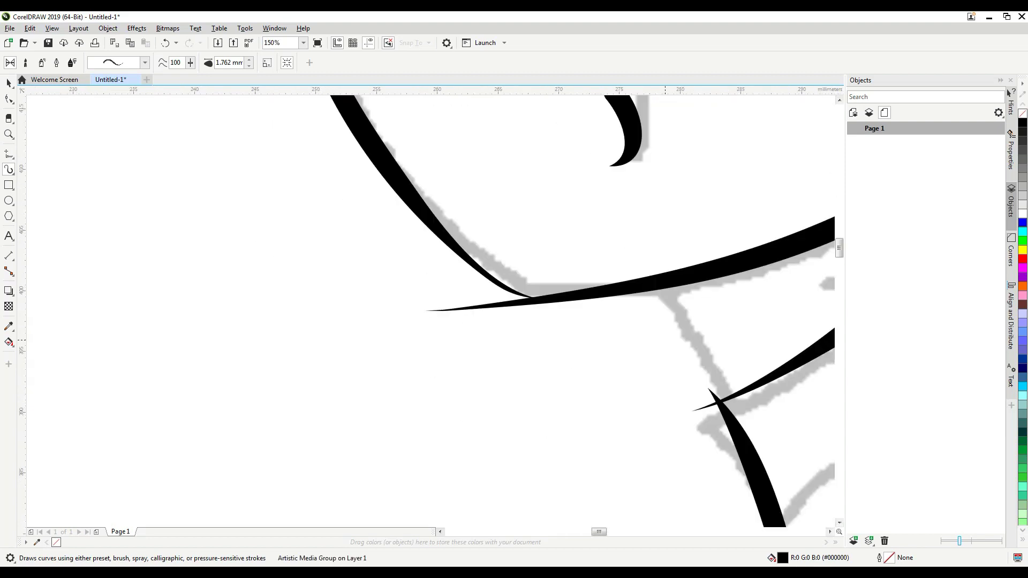
drag(417, 306, 465, 384)
scroll(466, 383, right, 3)
scroll(466, 384, right, 4)
scroll(428, 310, right, 3)
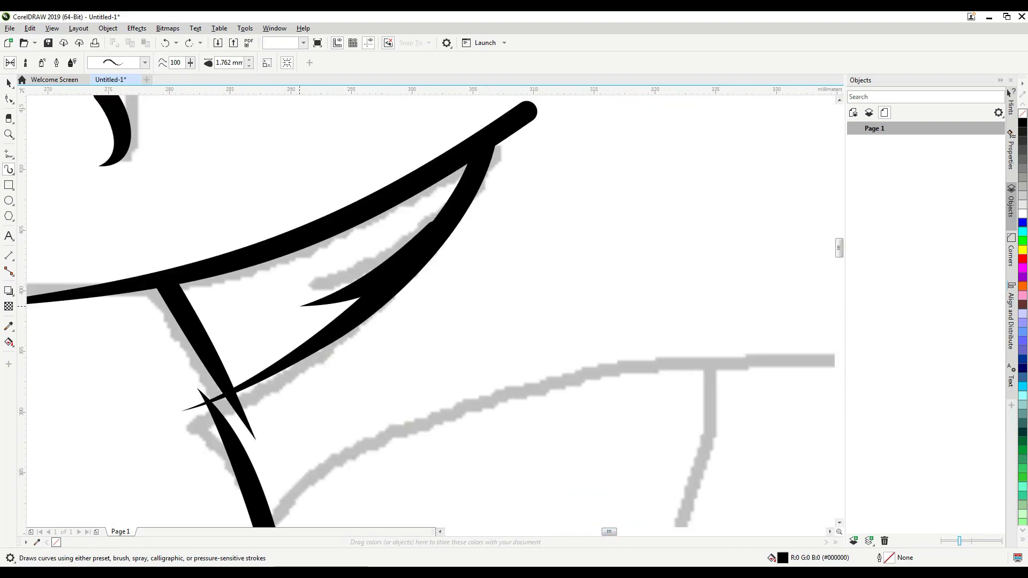
scroll(431, 308, down, 4)
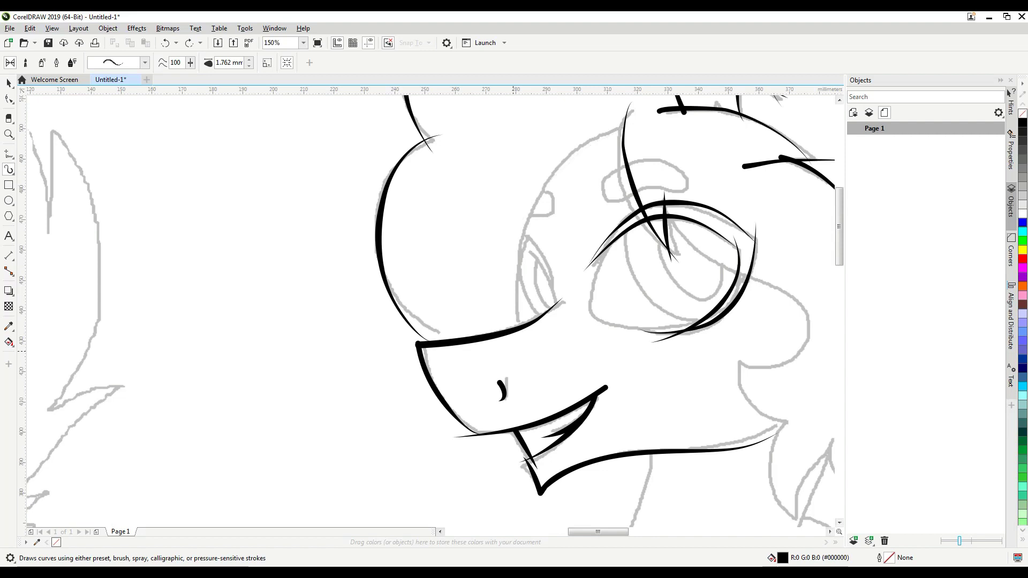
Step: Trace the near eyebrow as two overlapping curves, undoing and redrawing its front half
scroll(673, 163, up, 2)
drag(635, 162, 655, 193)
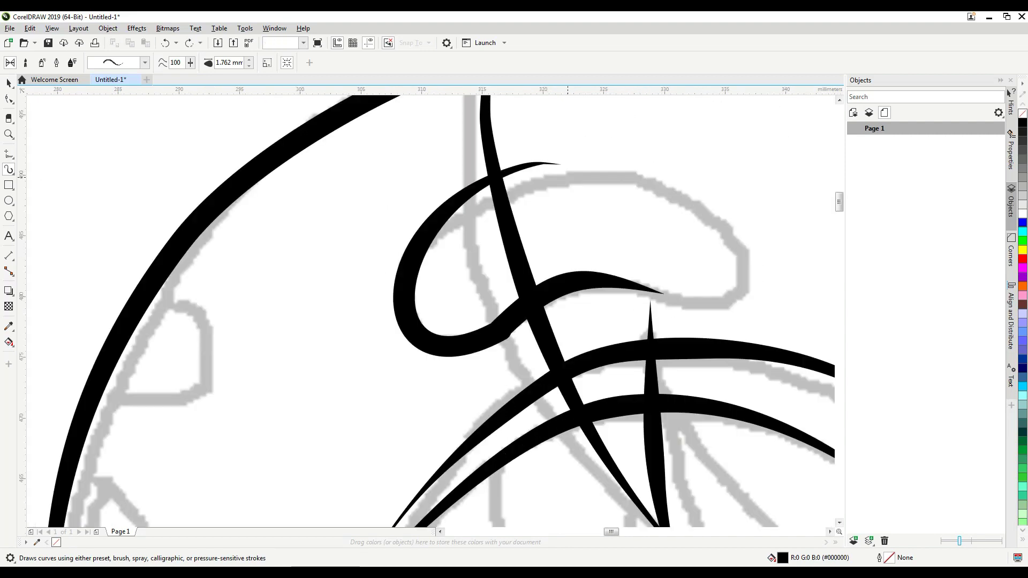
key(ctrl+z)
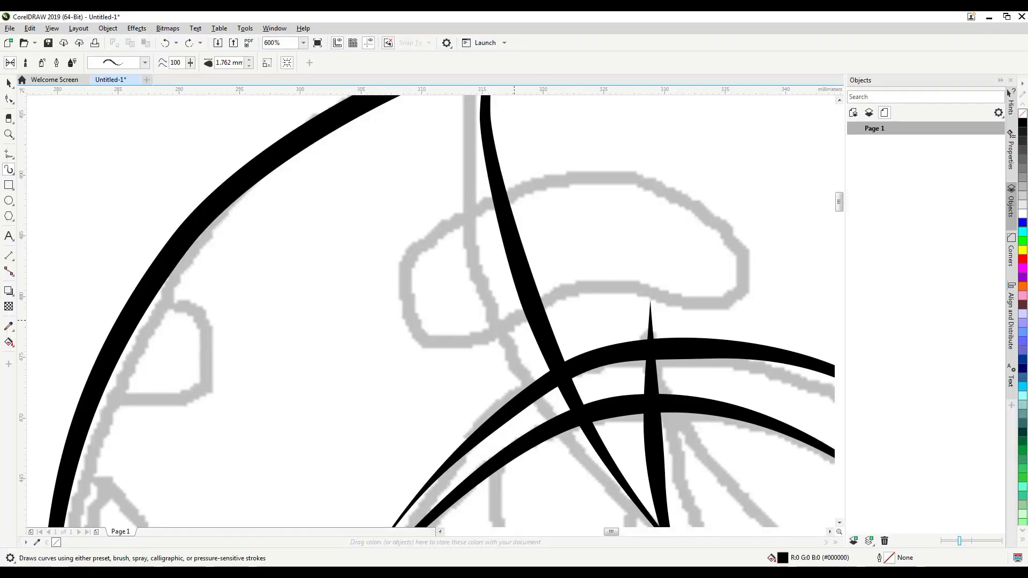
drag(635, 290, 544, 172)
drag(608, 288, 630, 185)
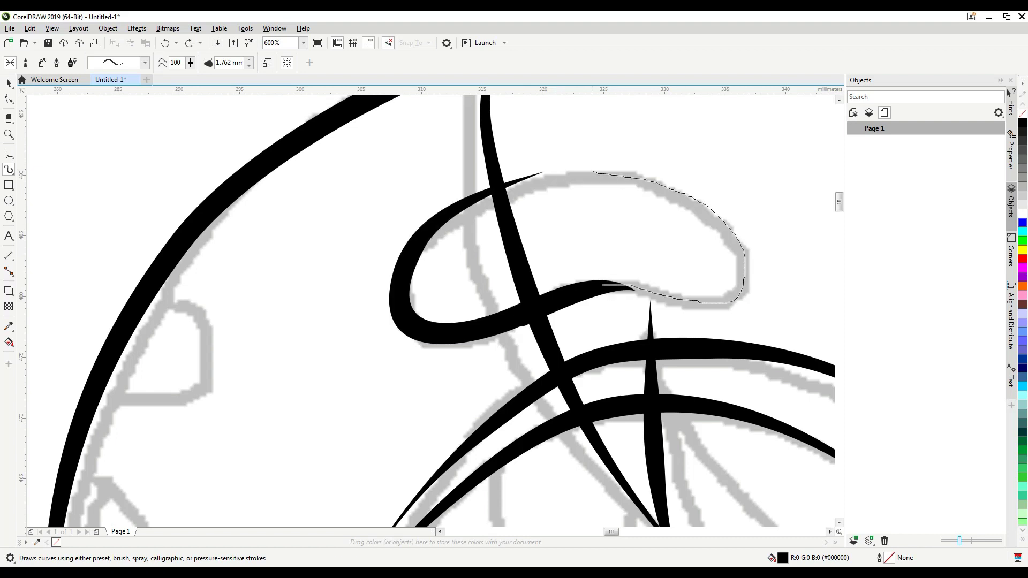
Step: Trace the far eyebrow and the far eye's upper lid lines
scroll(589, 241, down, 1)
scroll(374, 241, up, 1)
drag(385, 189, 439, 251)
drag(332, 284, 372, 294)
drag(434, 215, 435, 213)
scroll(428, 311, down, 2)
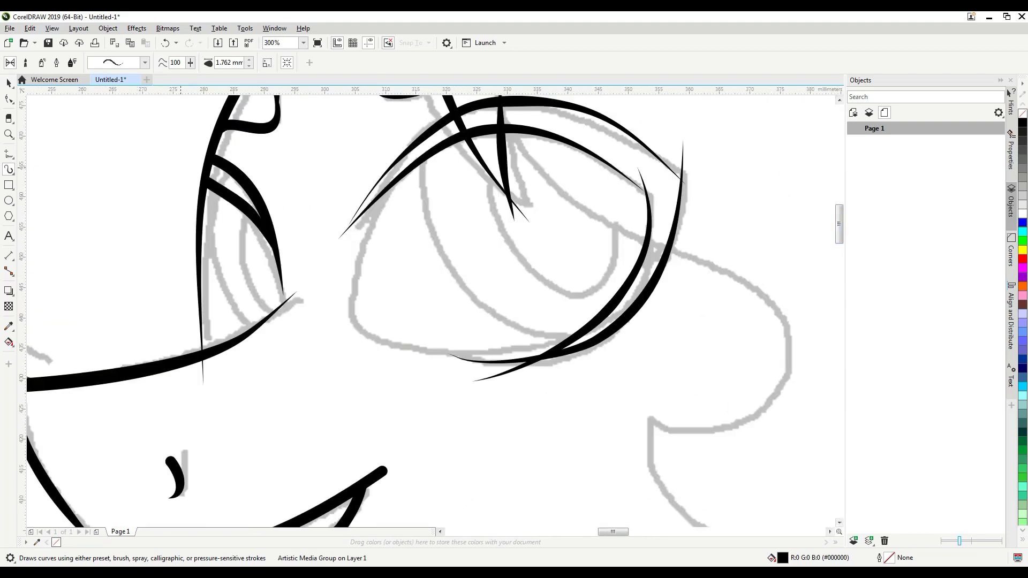
Step: Trace the pointed hair tuft behind the near ear and undo the last stroke
scroll(428, 311, down, 3)
scroll(428, 267, up, 3)
drag(471, 212, 370, 374)
drag(420, 155, 413, 436)
scroll(418, 300, up, 2)
key(ctrl+z)
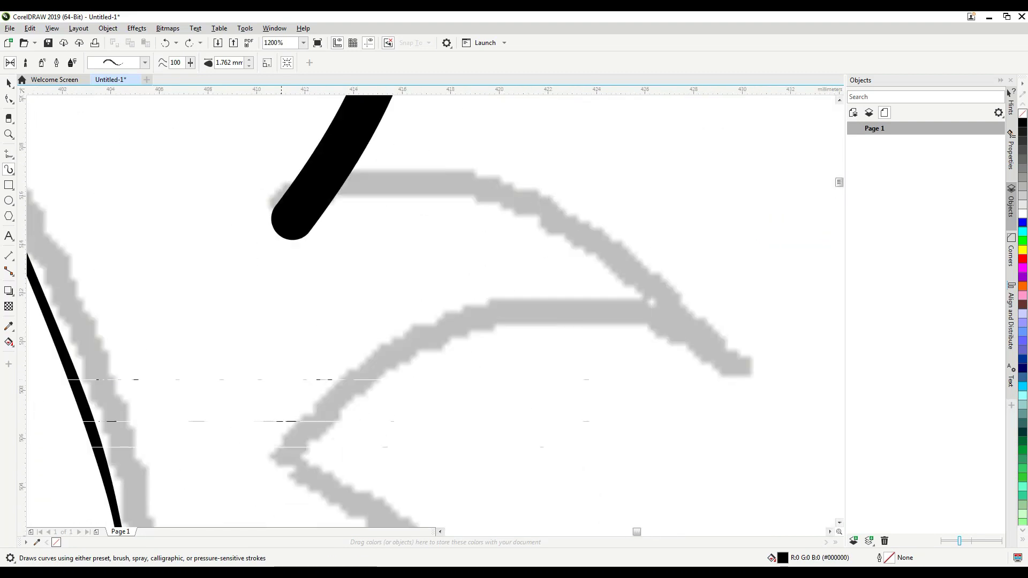
Step: Trace the rounded hair lock behind the eye and the curved locks beside the jaw
scroll(429, 310, down, 5)
scroll(428, 311, up, 2)
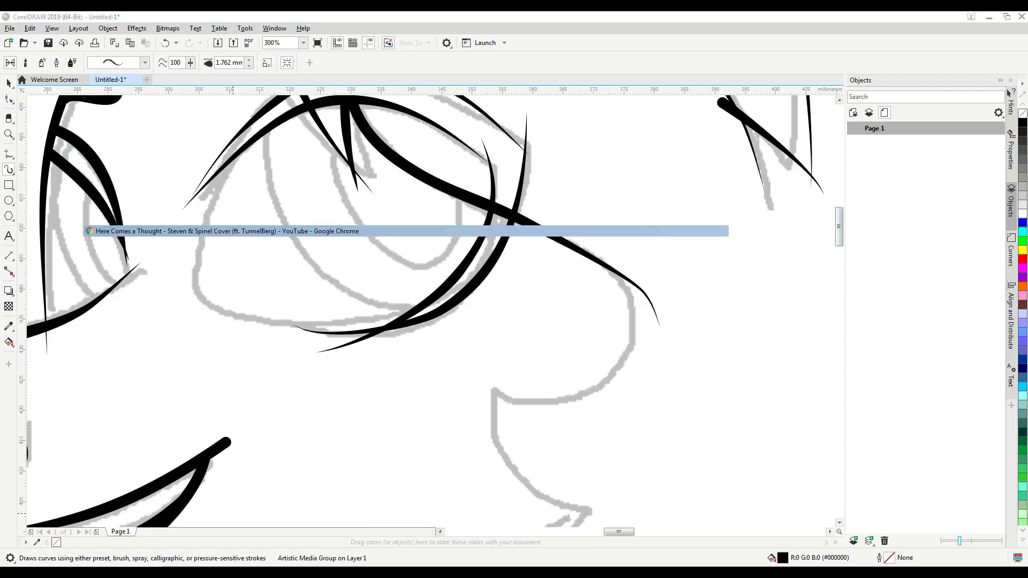
drag(514, 214, 492, 378)
scroll(429, 311, down, 2)
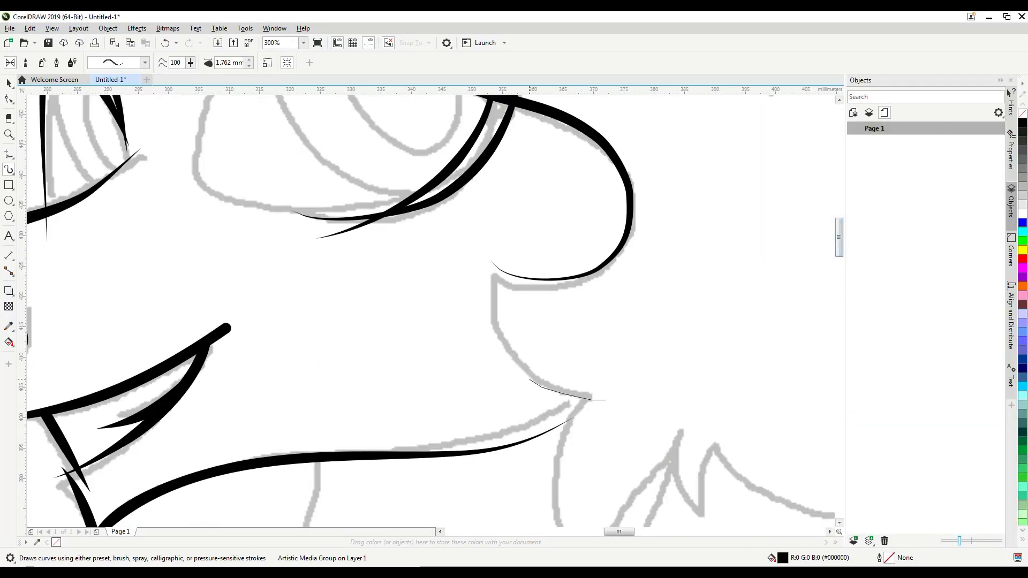
drag(491, 262, 603, 399)
scroll(428, 311, down, 3)
drag(608, 205, 605, 420)
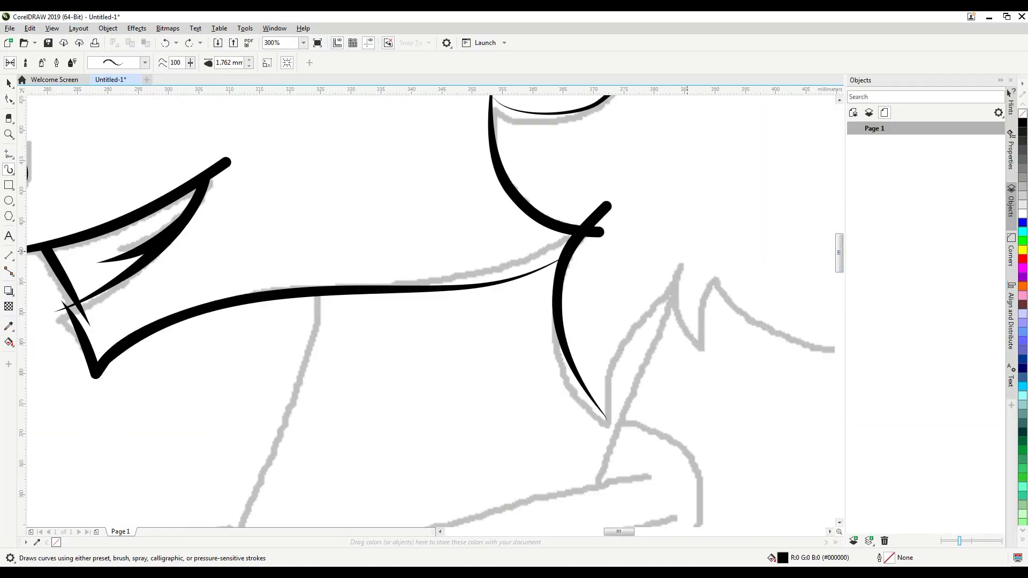
Step: Check the YouTube video in Chrome, return to CorelDRAW and trace the mane's lower tufts and rear edge
key(alt+Tab)
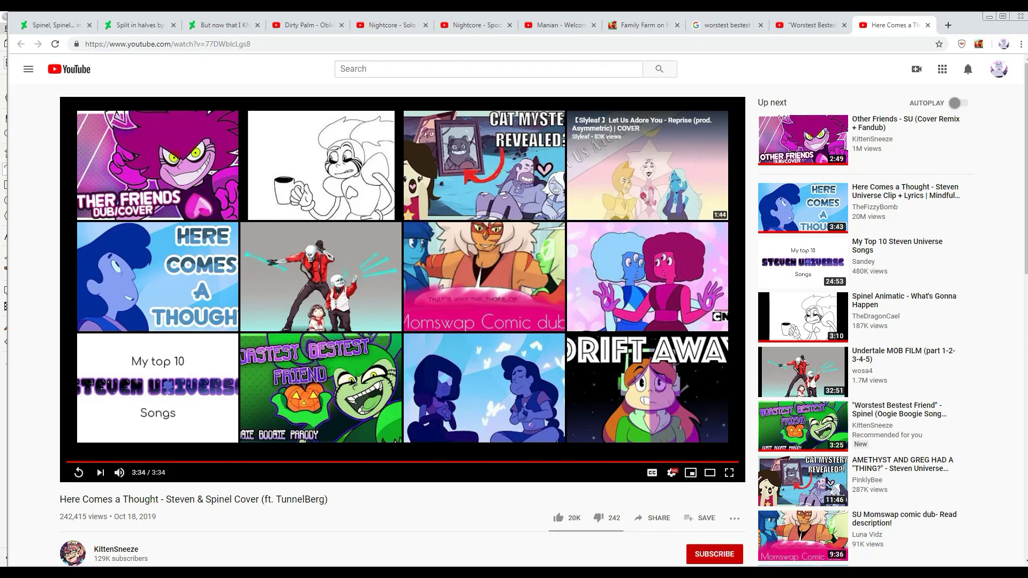
key(alt+Tab)
drag(335, 220, 374, 320)
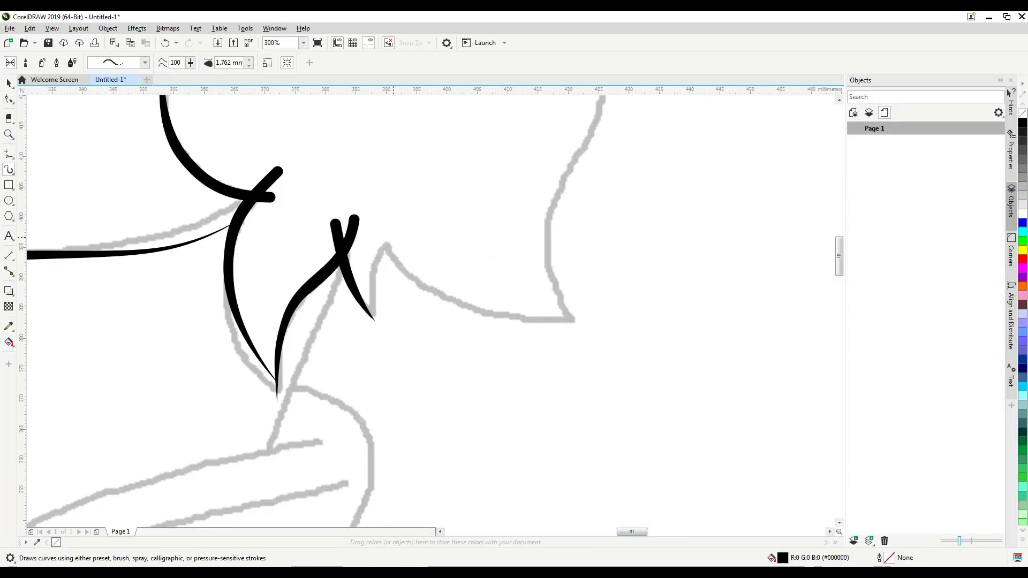
scroll(428, 310, up, 3)
drag(569, 202, 562, 493)
scroll(518, 145, down, 3)
scroll(518, 144, up, 2)
Step: Try to trace the front of the neck from the jaw down to the chest
scroll(428, 311, down, 5)
drag(452, 95, 362, 378)
scroll(362, 377, down, 2)
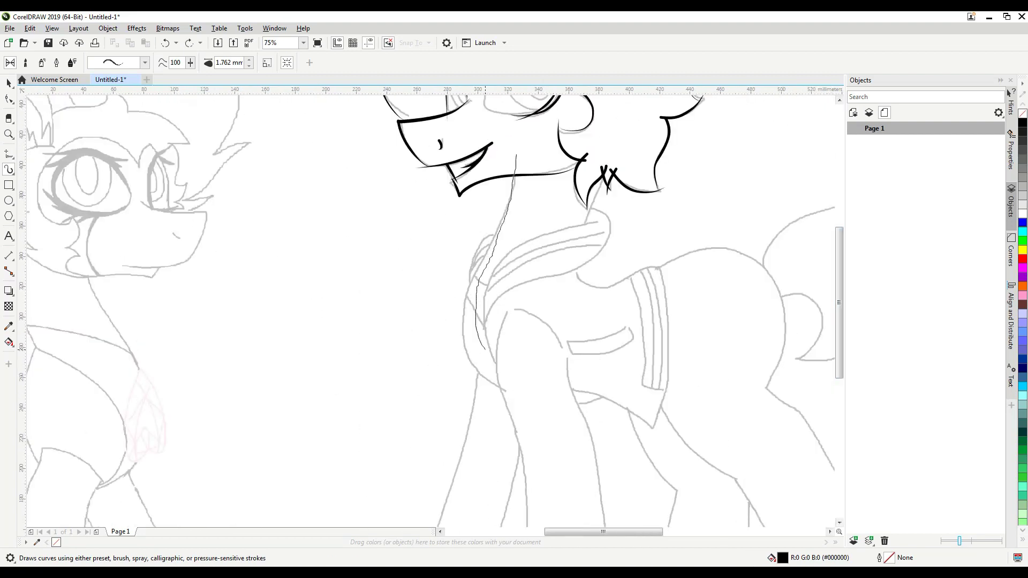
Step: Check the YouTube video in Chrome, return to CorelDRAW and trace the pony's front neckline from the jaw down around the chest
key(alt+Tab)
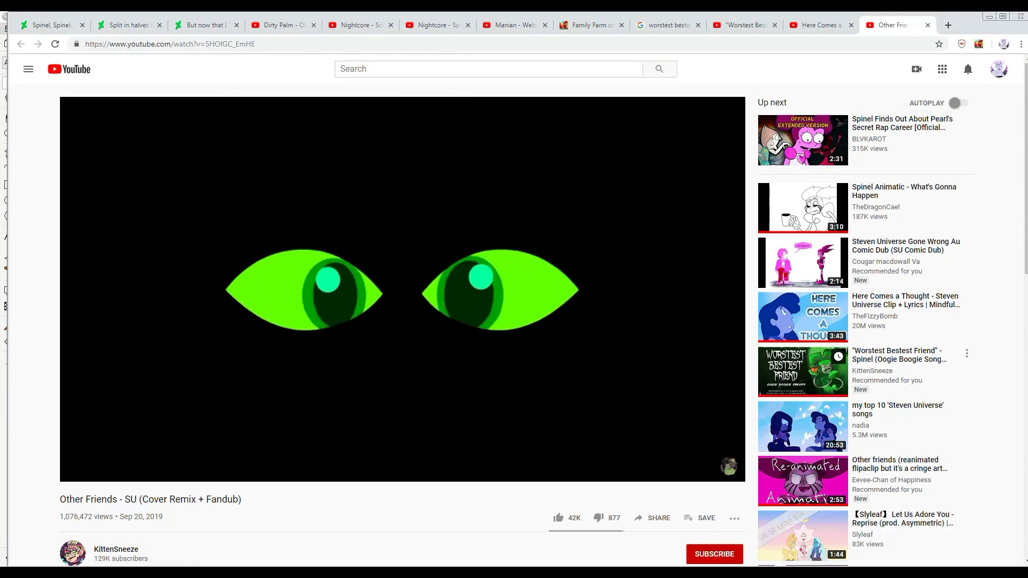
key(alt+Tab)
key(i)
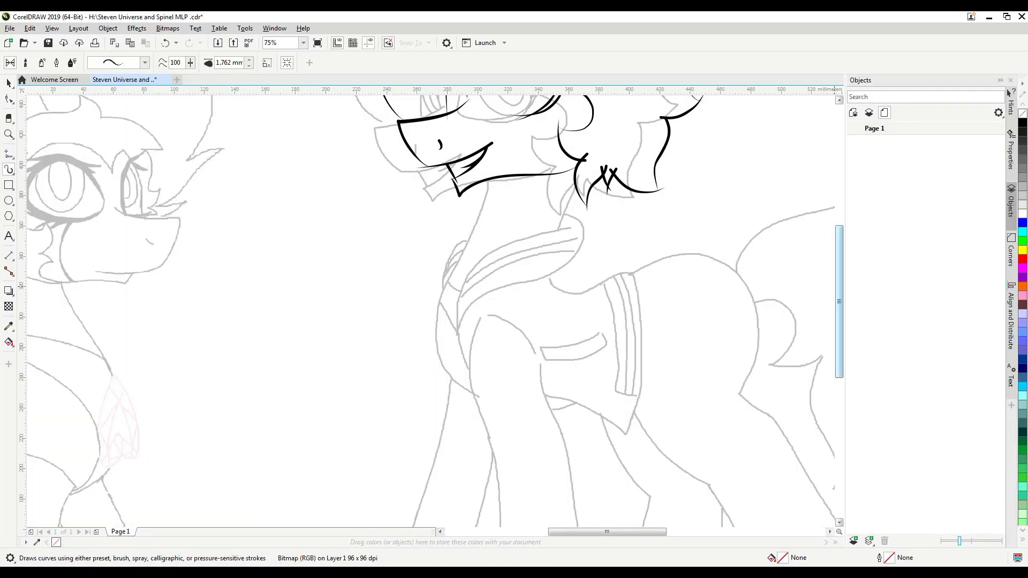
scroll(577, 238, up, 2)
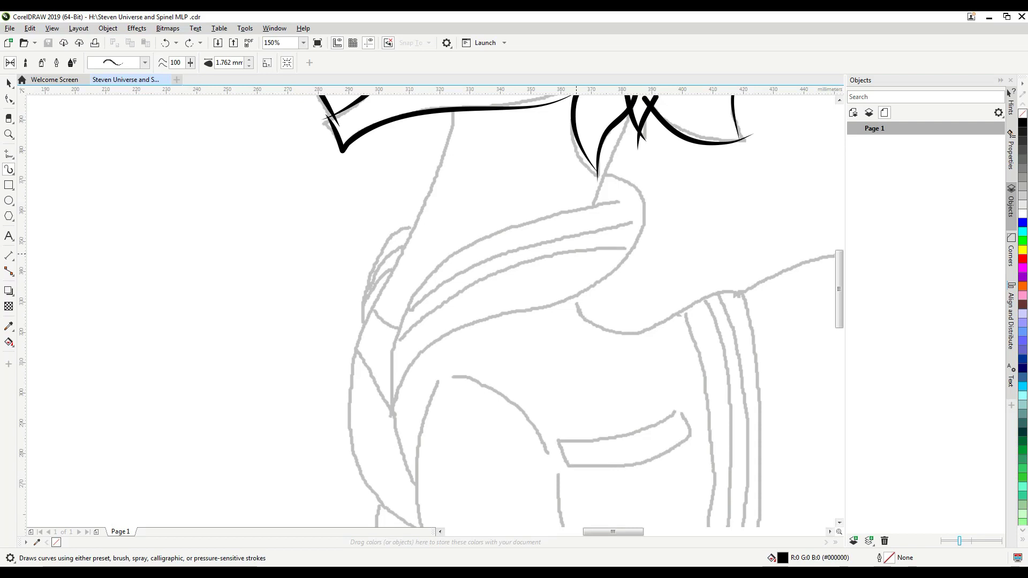
scroll(437, 263, down, 2)
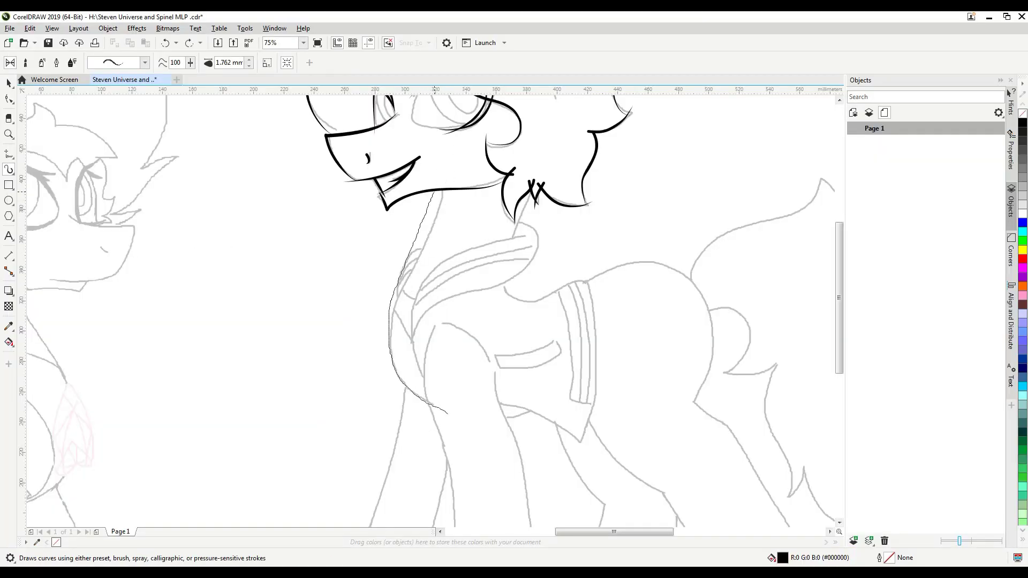
drag(434, 227, 435, 428)
scroll(435, 428, up, 2)
scroll(387, 393, down, 2)
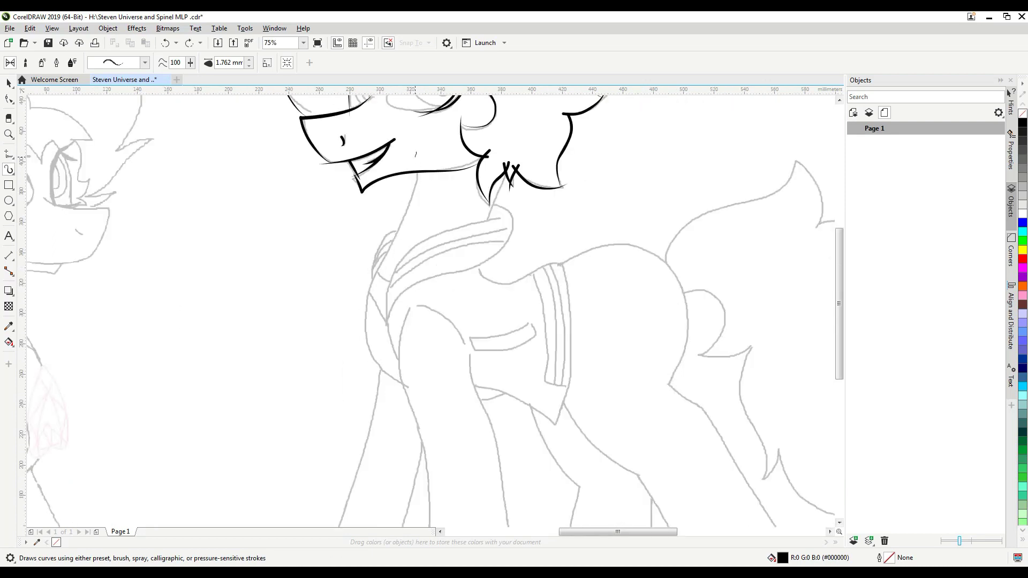
scroll(380, 271, up, 4)
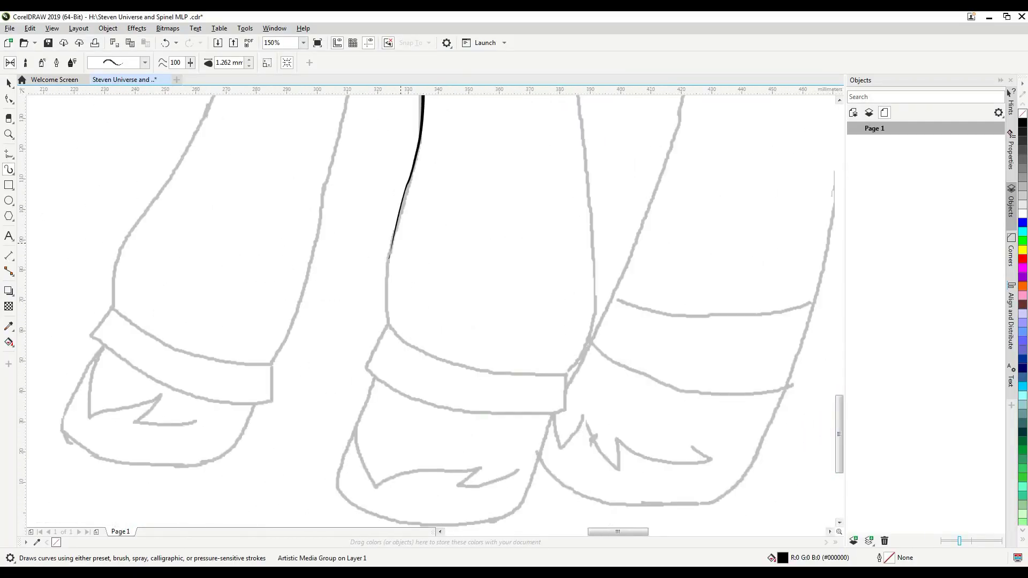
Step: Trace the near foreleg's outer edges down to the cuff and the short curved fold at the front of the belly
drag(389, 259, 389, 326)
scroll(415, 399, up, 2)
drag(623, 438, 685, 426)
key(ctrl+z)
drag(289, 312, 563, 428)
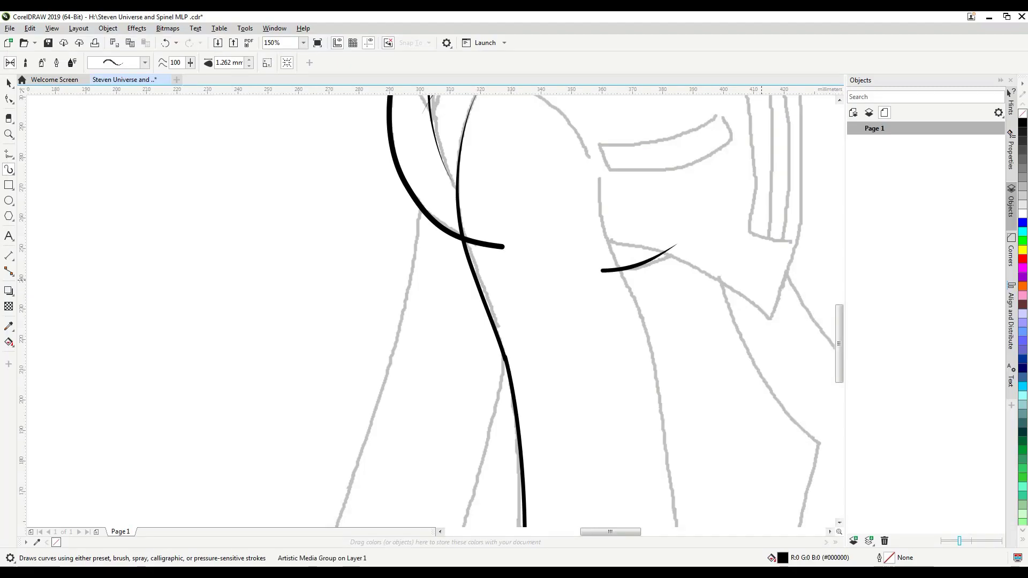
drag(677, 262, 602, 288)
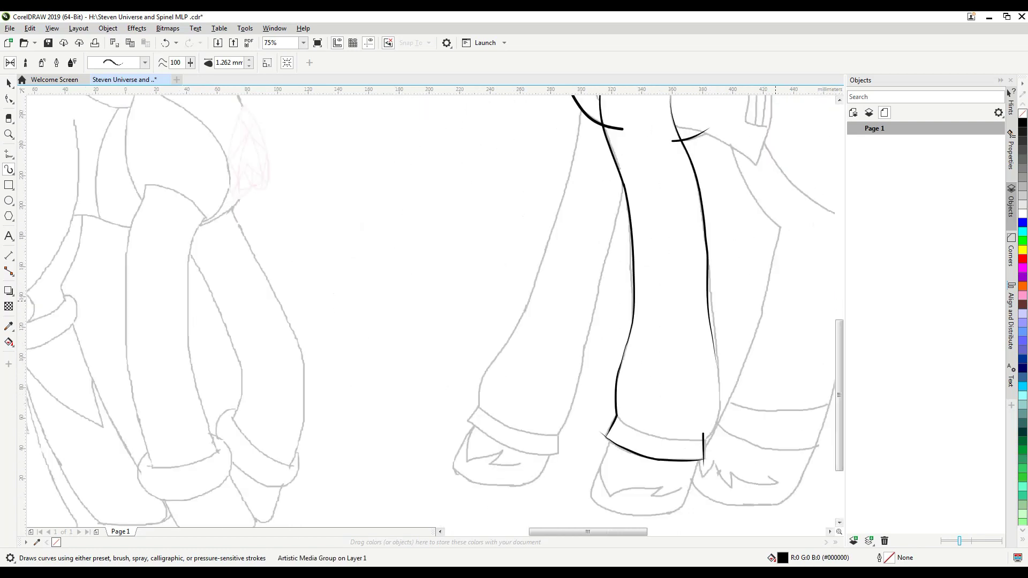
Step: Trace the cuff band around the near foreleg, redoing the stroke along its upper edge
drag(533, 151, 506, 353)
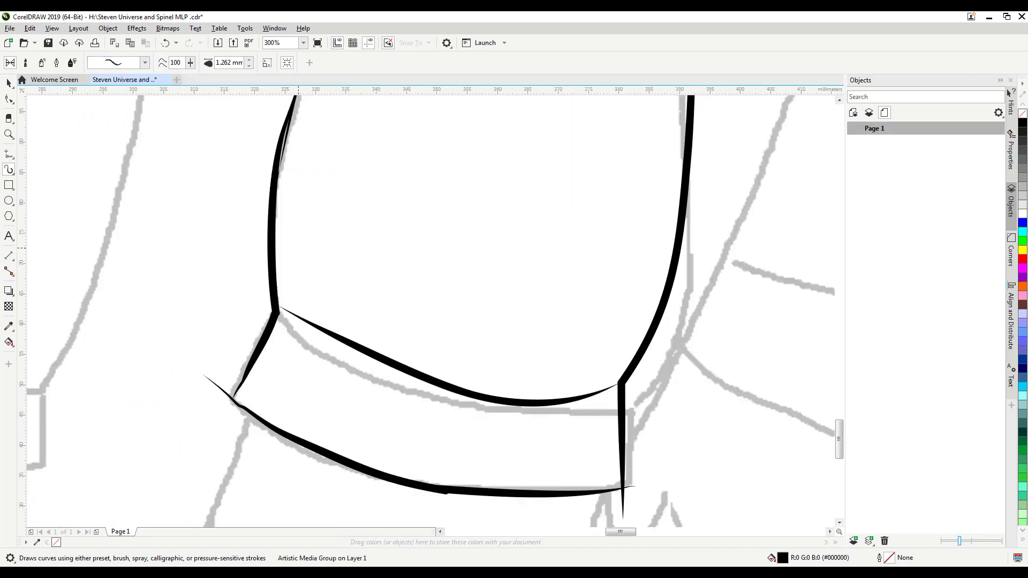
key(ctrl+z)
drag(250, 274, 358, 358)
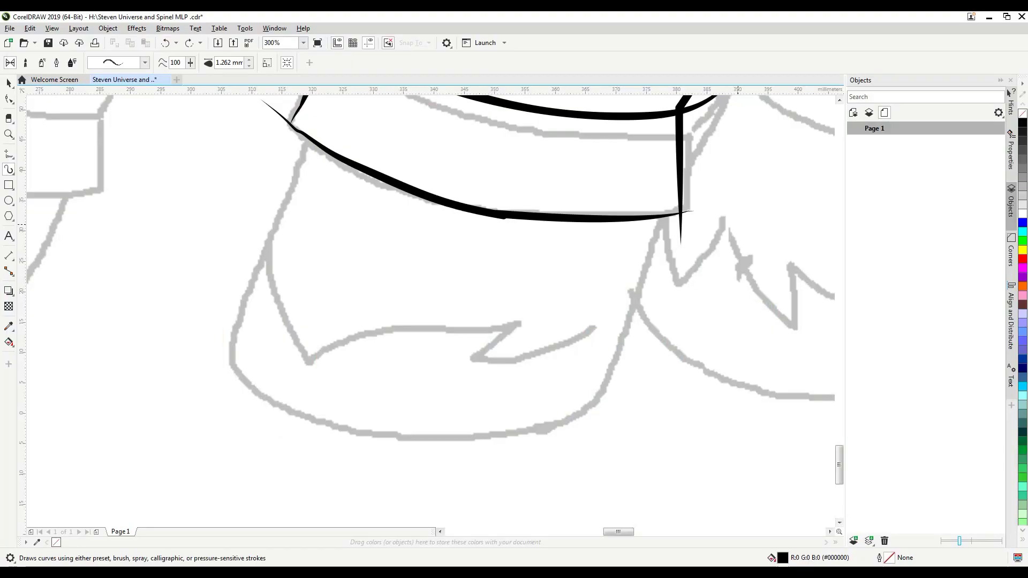
Step: Trace the near front hoof's sides and rounded bottom, plus the inner curve at its front
drag(667, 190, 528, 442)
drag(310, 130, 234, 372)
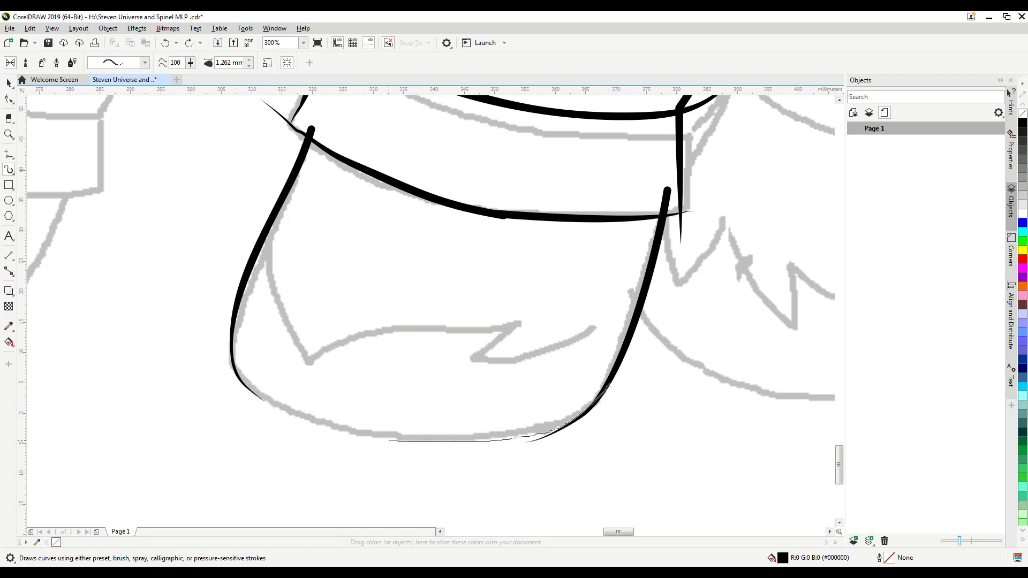
drag(244, 236, 433, 366)
drag(621, 300, 273, 356)
drag(274, 155, 310, 281)
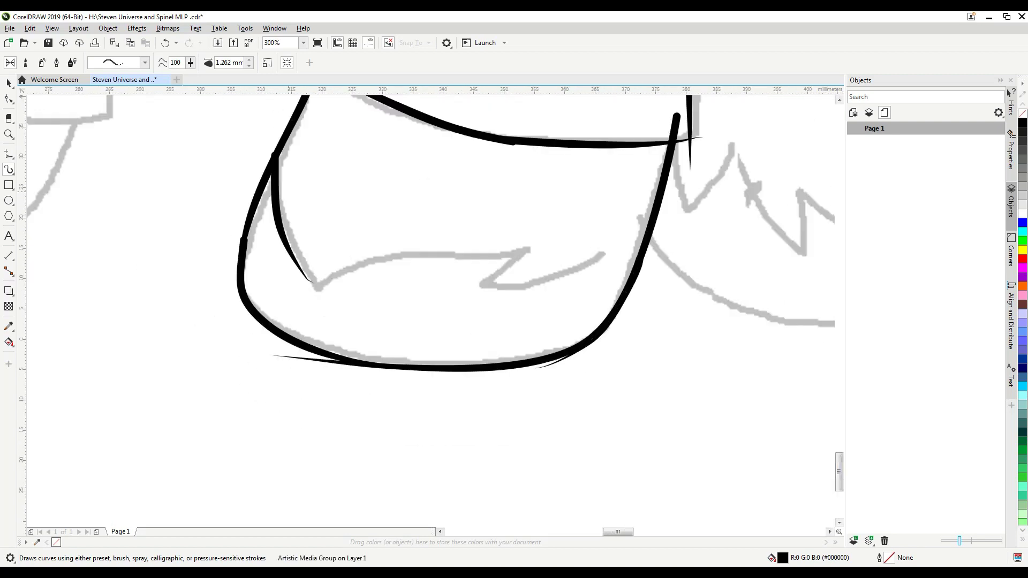
Step: Trace the short curved fold at the front of the collar, where it meets the neck
scroll(614, 405, down, 5)
scroll(514, 300, up, 4)
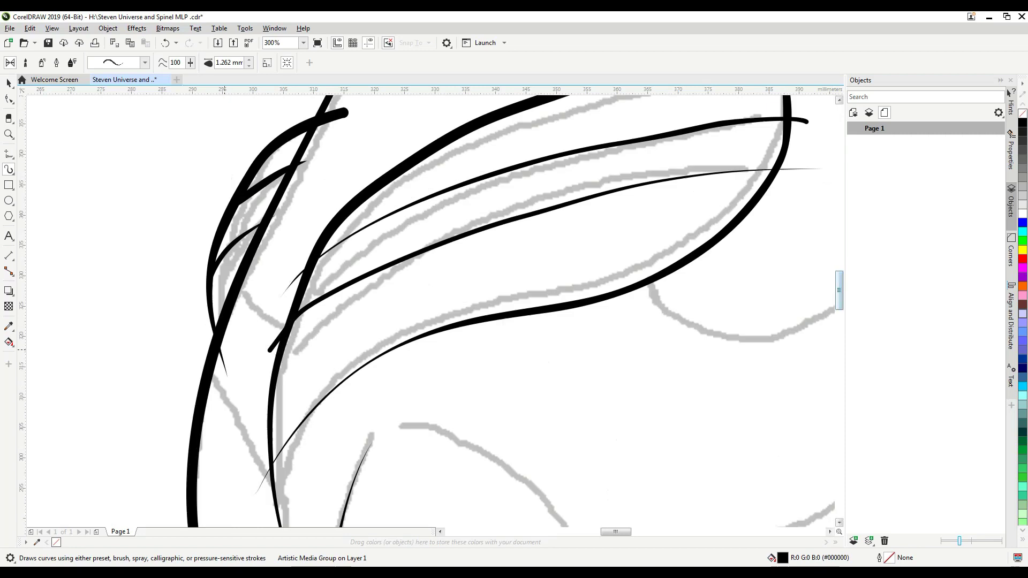
scroll(428, 299, down, 4)
scroll(329, 207, down, 3)
key(x)
scroll(330, 207, up, 3)
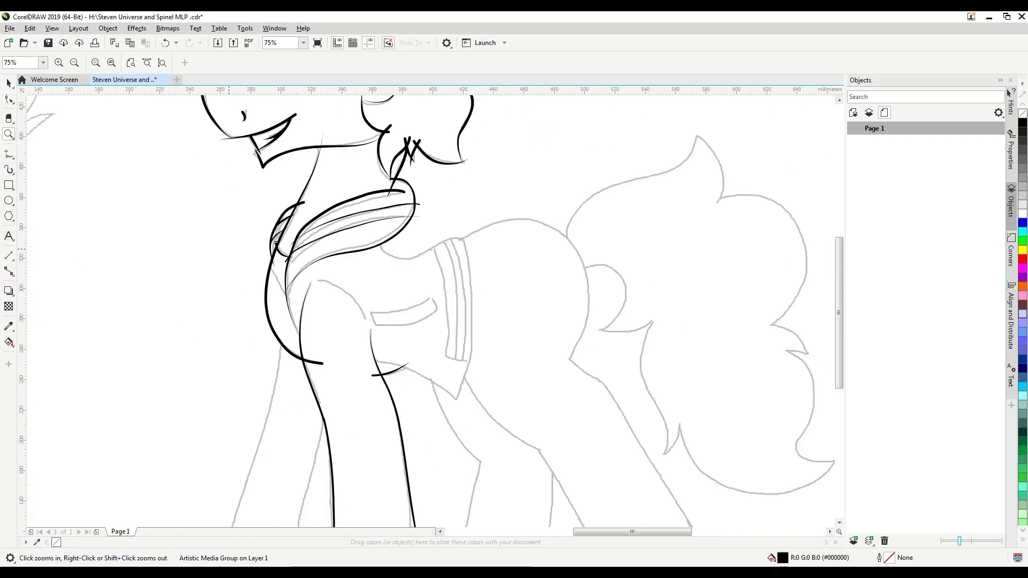
scroll(329, 207, down, 3)
key(space)
key(F5)
mouse_move(256, 155)
mouse_down()
mouse_move(298, 340)
mouse_move(468, 251)
mouse_up()
key(ctrl+z)
key(ctrl+z)
scroll(375, 310, up, 3)
key(alt+Tab)
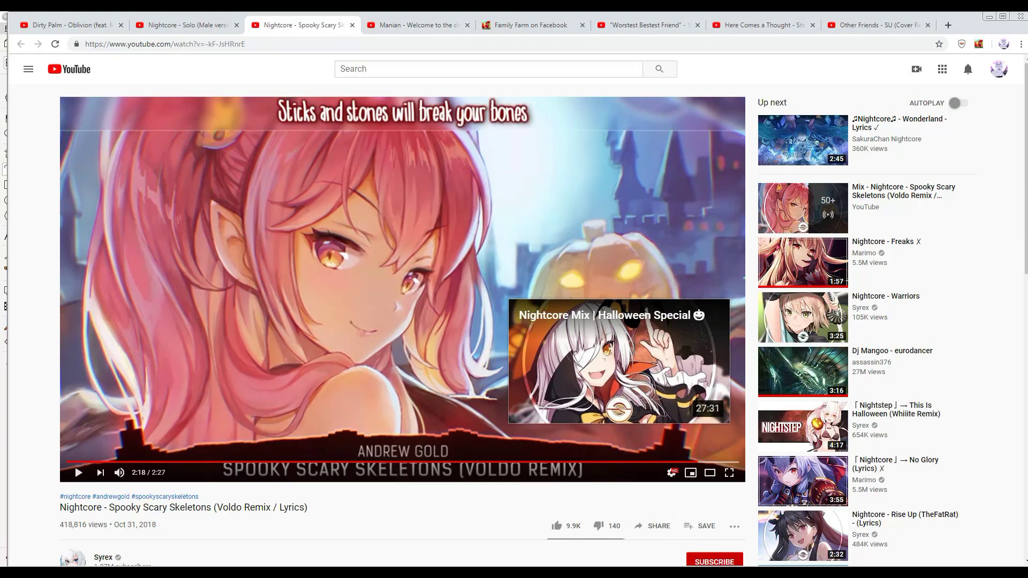
key(alt+Tab)
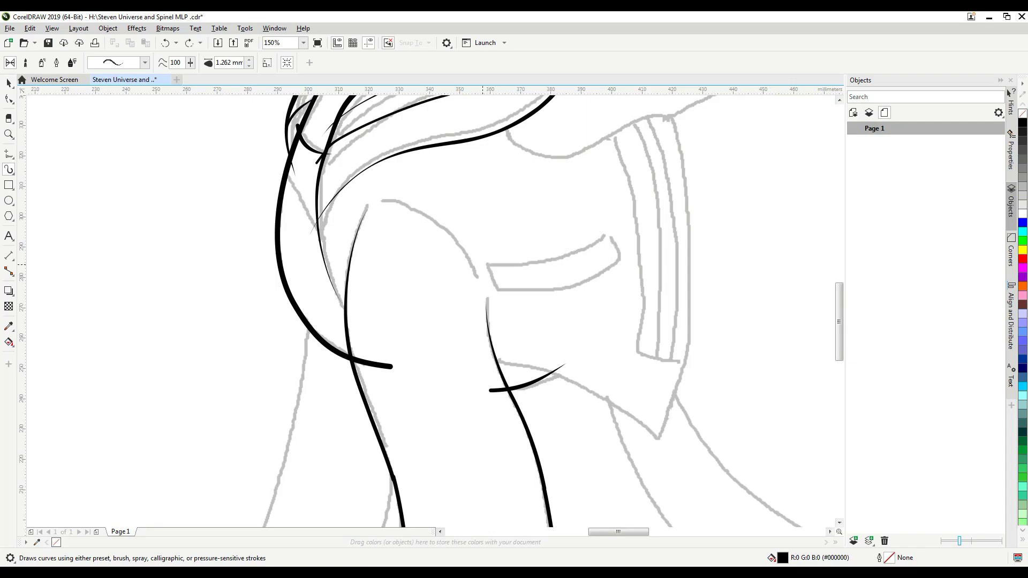
Step: Trace the shoulder curve, the back line behind the collar and the front and lower edges of the striped torso band
drag(382, 201, 472, 269)
scroll(472, 270, down, 2)
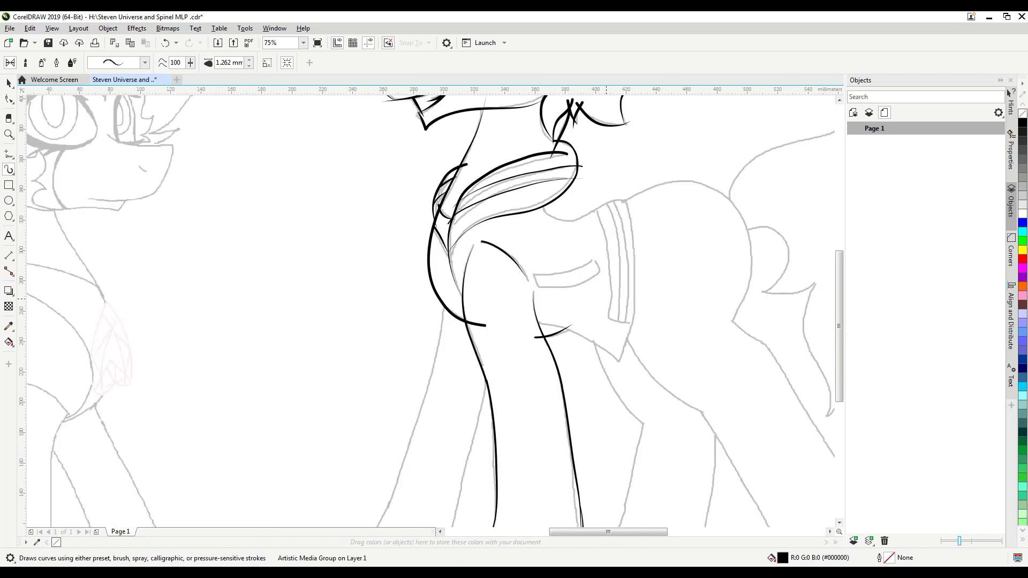
scroll(472, 270, up, 2)
key(ctrl+z)
drag(555, 190, 587, 420)
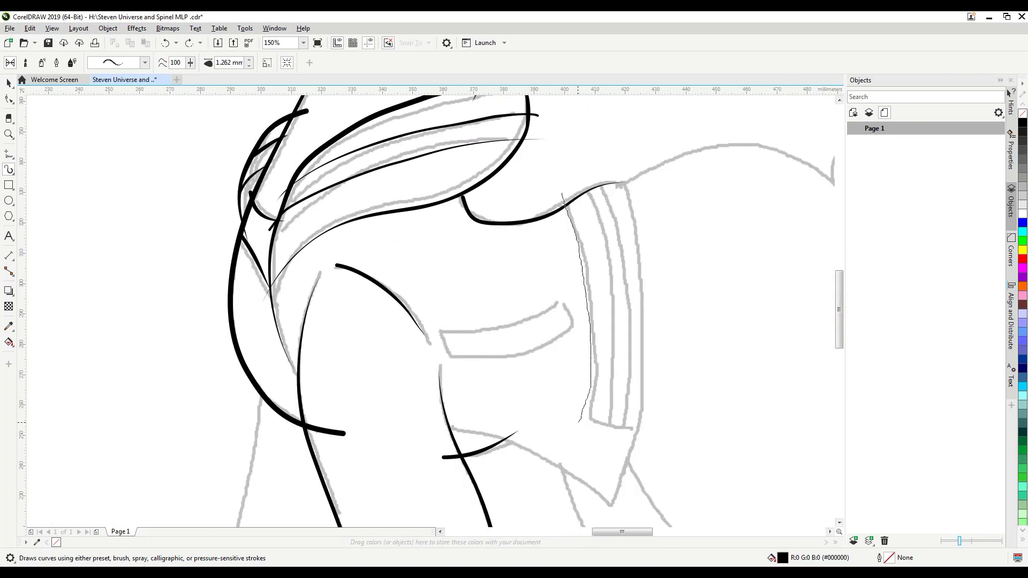
scroll(431, 311, right, 3)
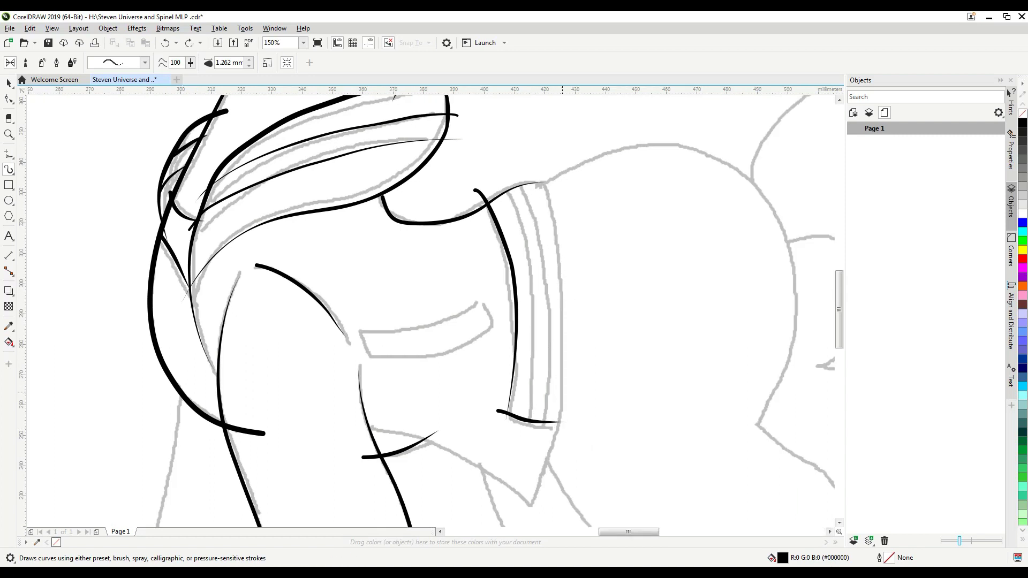
drag(296, 270, 727, 377)
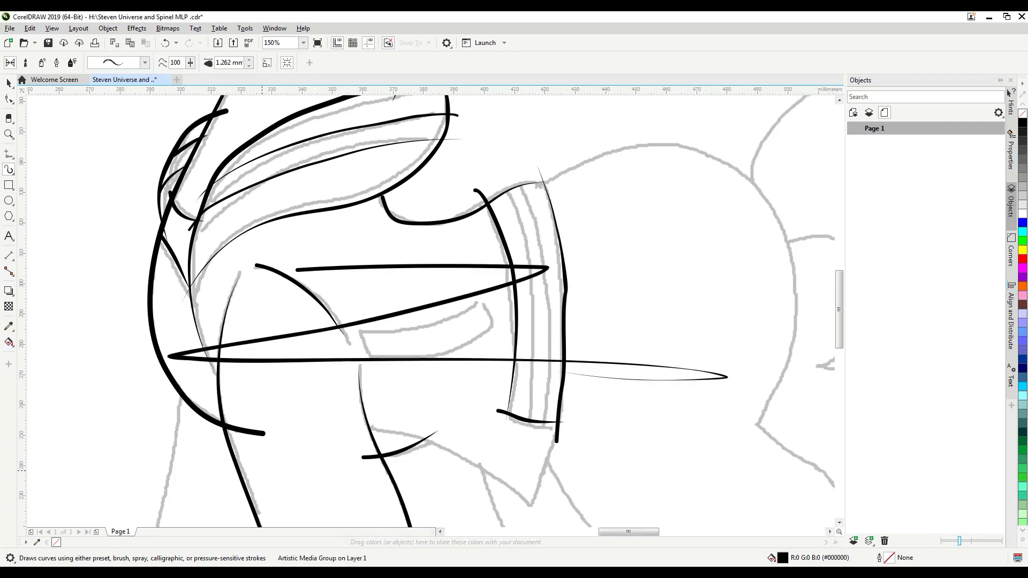
key(ctrl+z)
key(ctrl+z)
Step: Trace the torso band's rear edge and inner stripes, and the pointed hem below the belly
scroll(431, 310, down, 2)
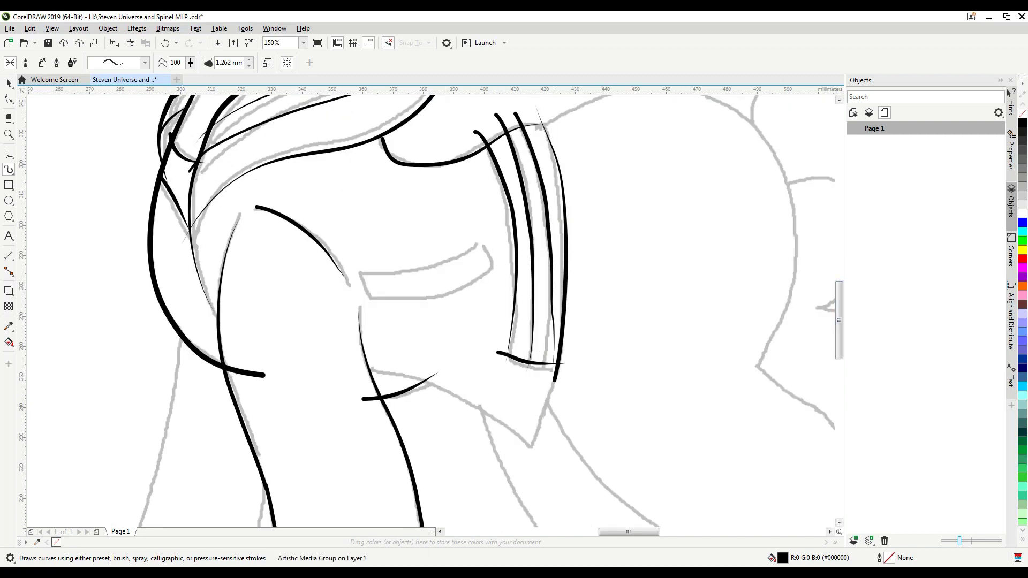
key(ctrl+z)
scroll(431, 311, up, 1)
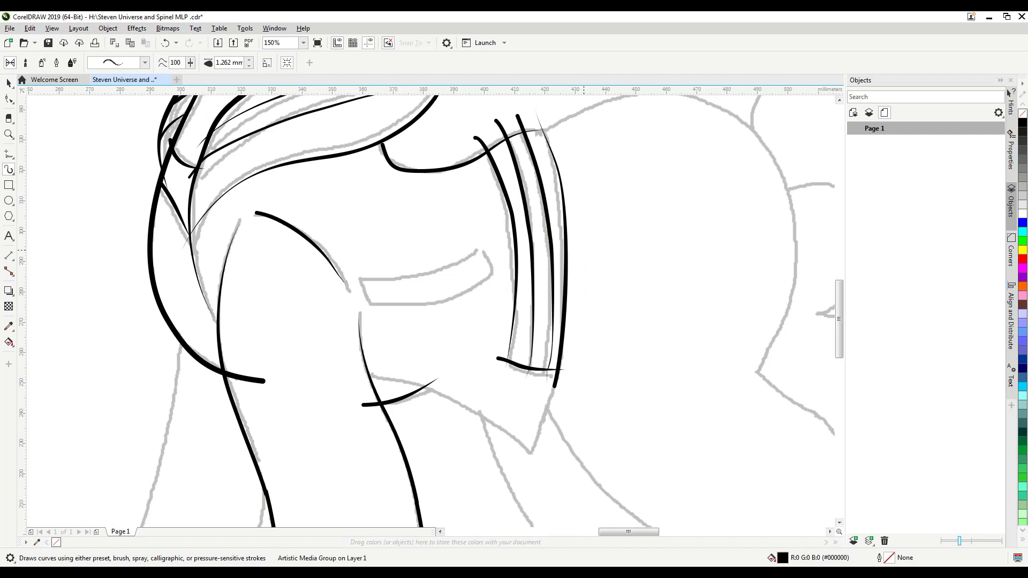
scroll(584, 250, down, 2)
key(ctrl+z)
scroll(431, 310, down, 2)
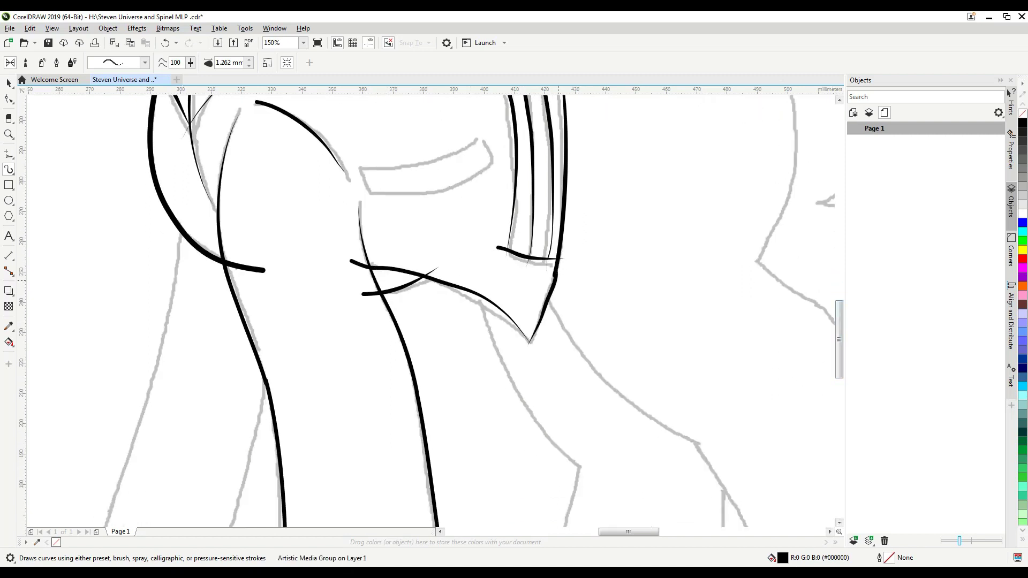
Step: Try to trace the far hind leg's front edge from the hem down to the cuff
scroll(431, 310, down, 10)
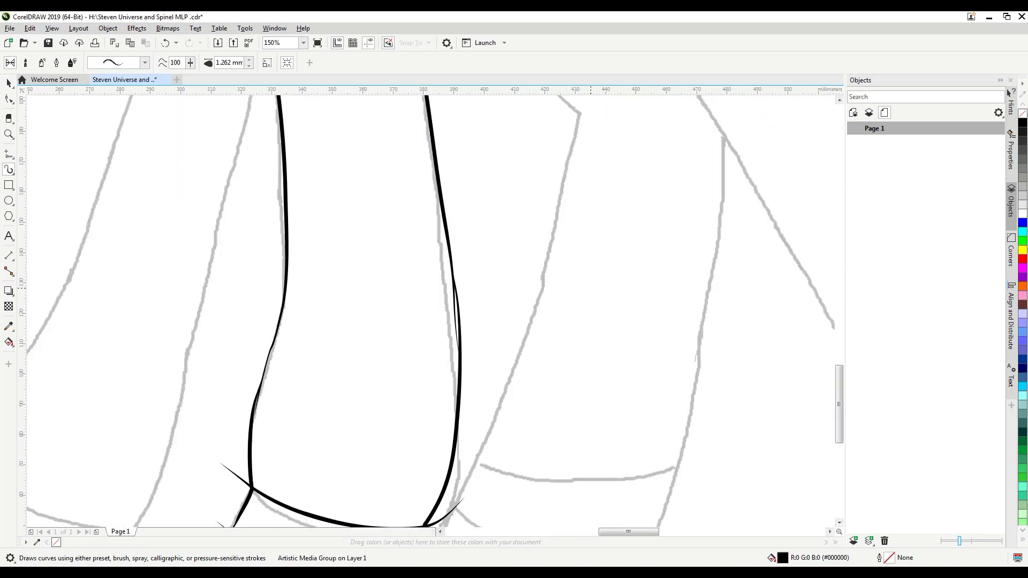
scroll(431, 310, up, 7)
key(ctrl+z)
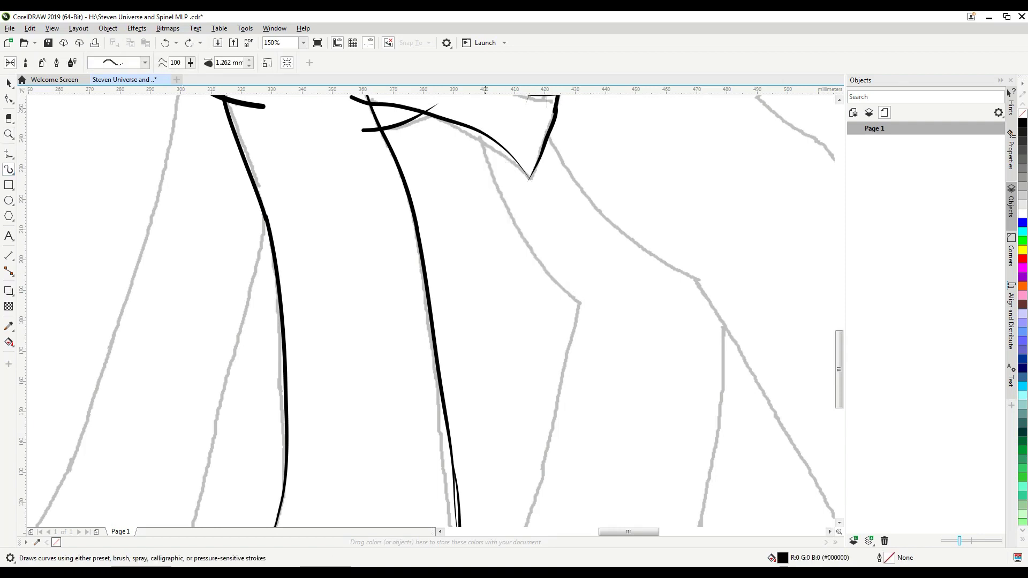
key(ctrl+shift+z)
key(F3)
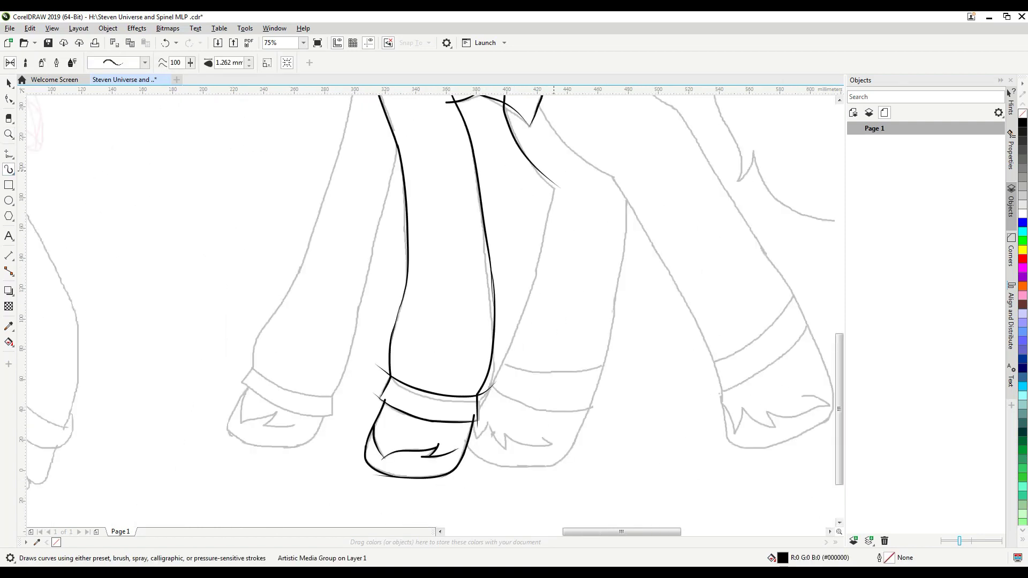
drag(552, 166, 492, 395)
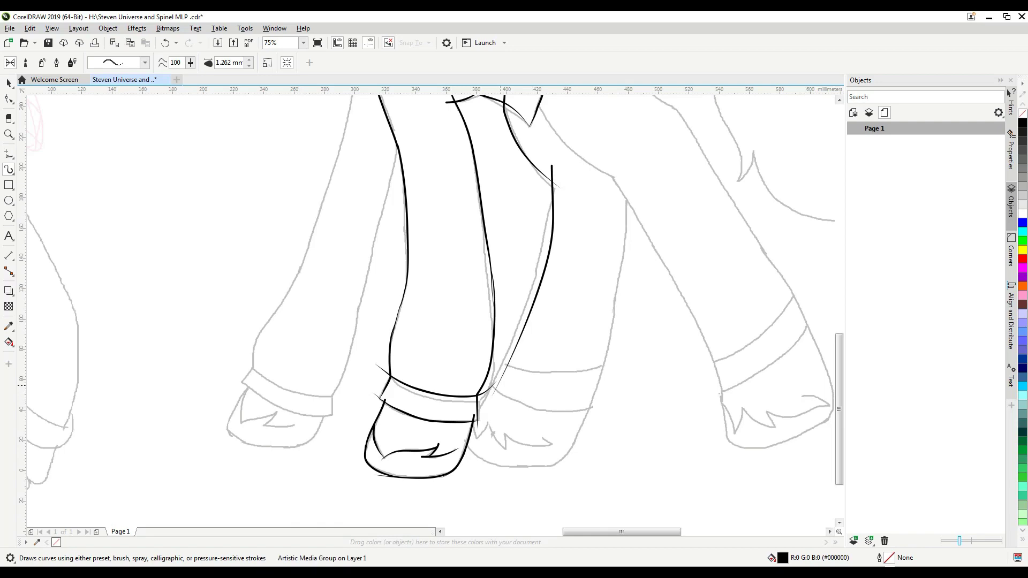
Step: Switch to Chrome, view the "Other Friends - SU" video's tab and return to CorelDRAW
key(alt+Tab)
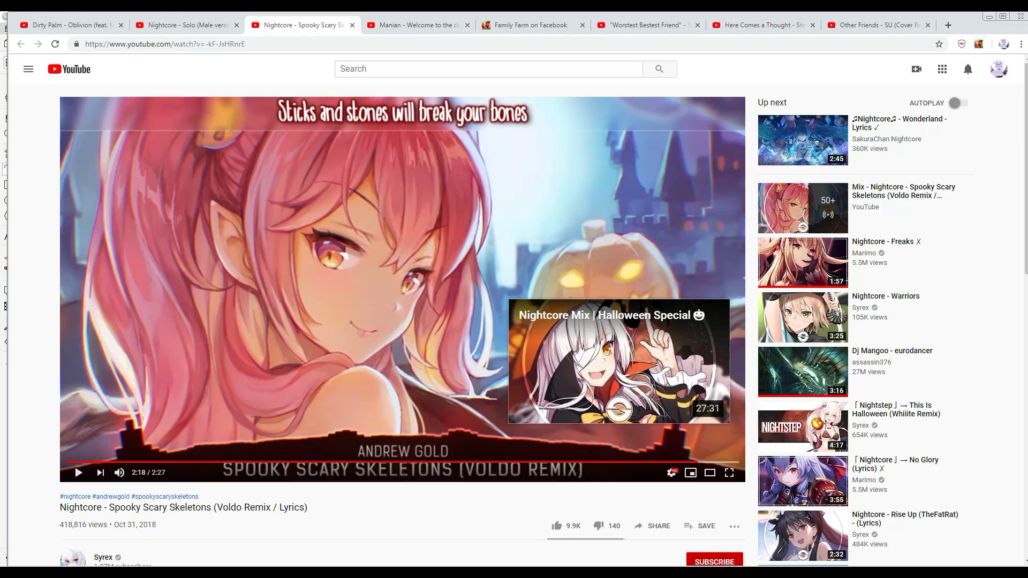
key(ctrl+9)
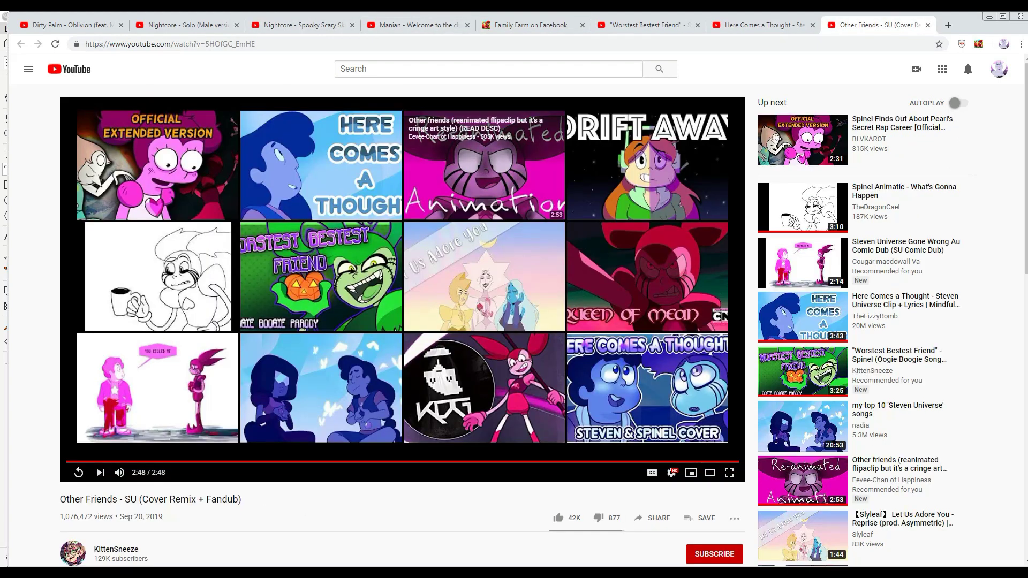
key(alt+Tab)
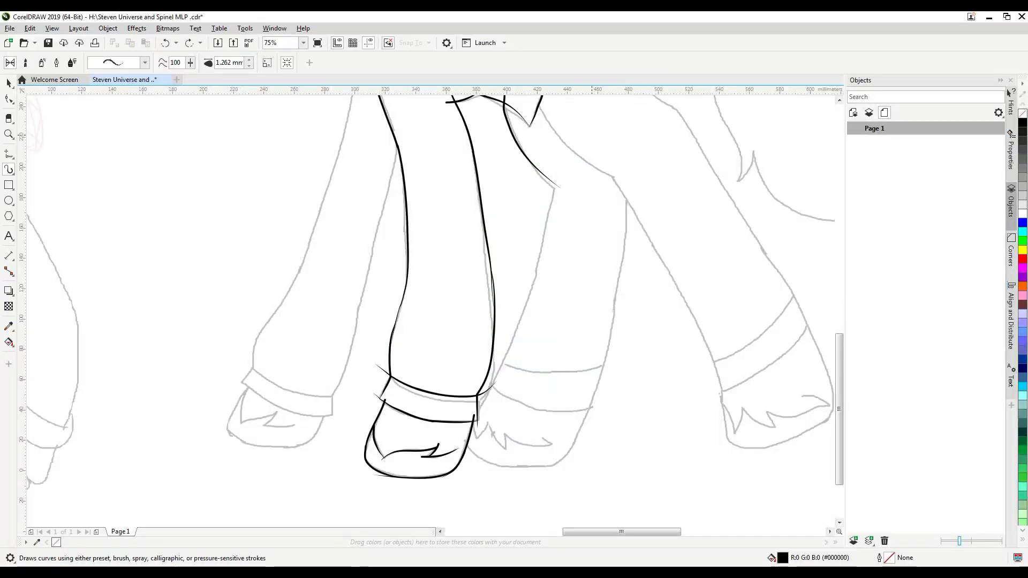
Step: Open the Fadeddana Scream YouTube channel in a new Chrome tab and look through its uploads
key(alt+Tab)
key(ctrl+t)
text(fadeddana scream)
key(Return)
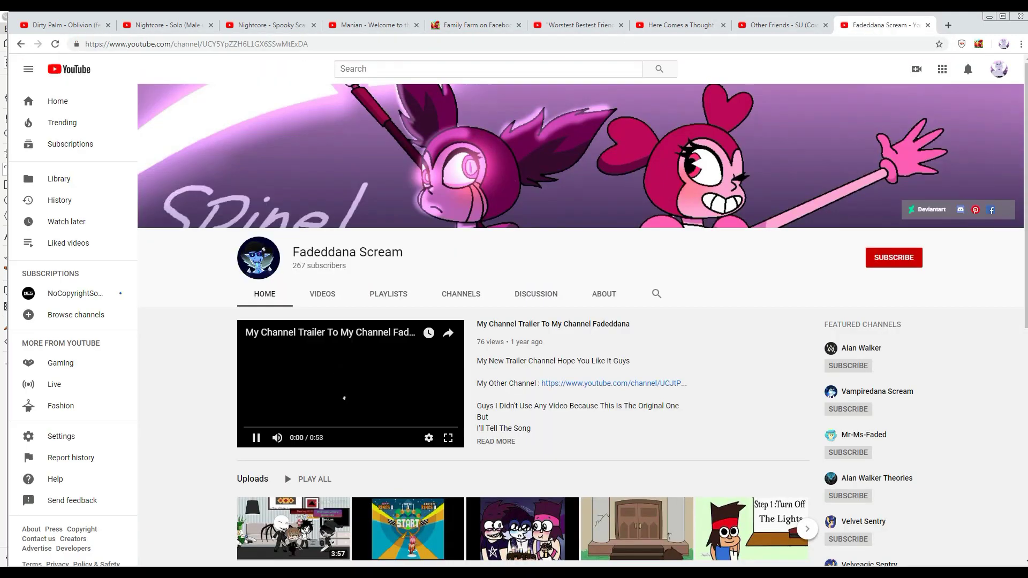
scroll(582, 326, down, 4)
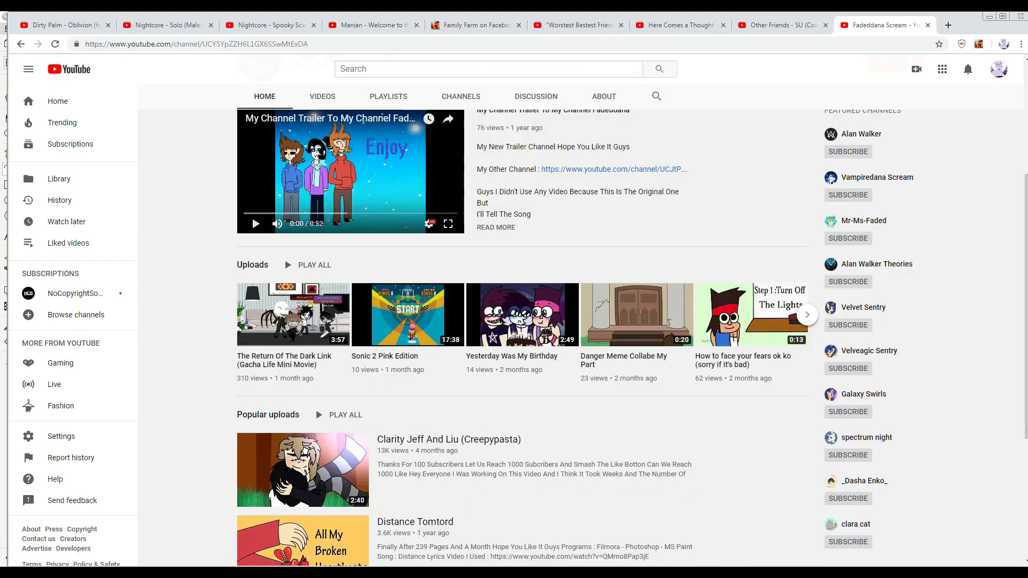
scroll(522, 337, down, 3)
scroll(519, 321, down, 1)
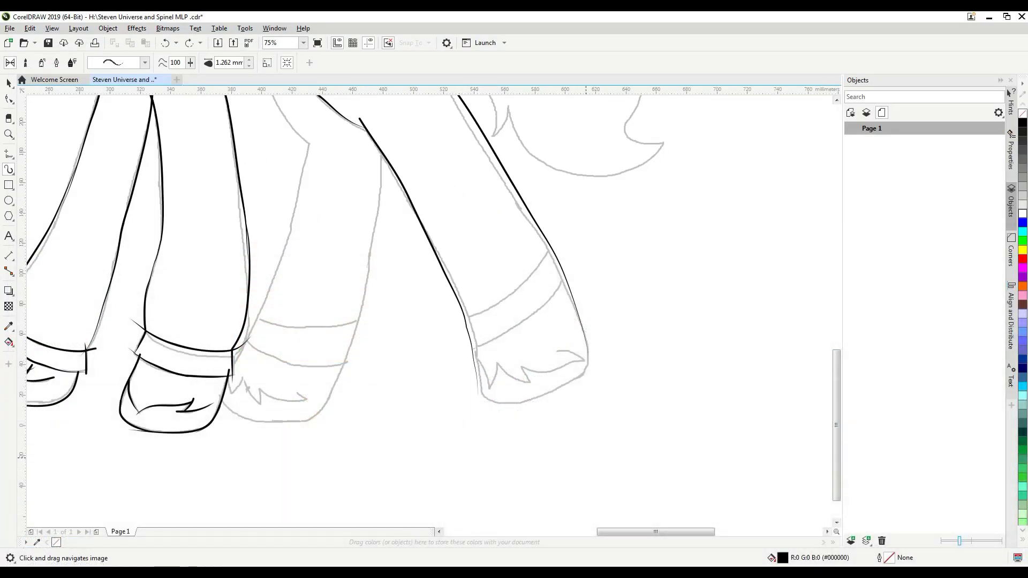
Step: Undo the near hind leg's lower front edge and retrace it through the cuff to the hoof
key(ctrl+z)
scroll(429, 305, up, 2)
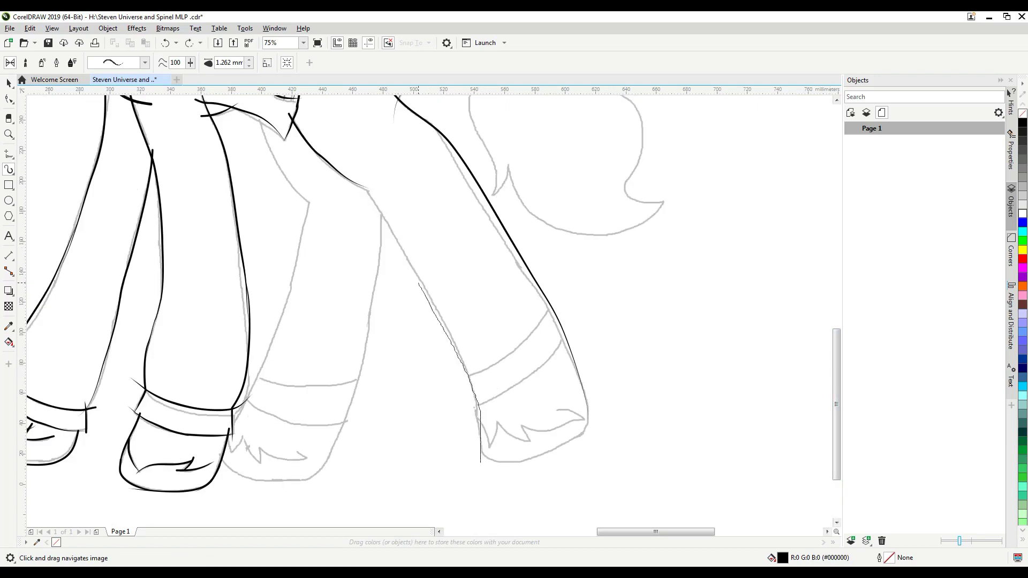
scroll(530, 407, up, 3)
key(ctrl+z)
scroll(428, 306, down, 2)
scroll(428, 305, up, 1)
scroll(136, 387, up, 2)
Step: Trace the near hind hoof's rounded outline and the jagged fur tufts across its upper part
drag(89, 296, 561, 131)
scroll(404, 251, down, 2)
scroll(405, 227, up, 2)
scroll(401, 268, down, 2)
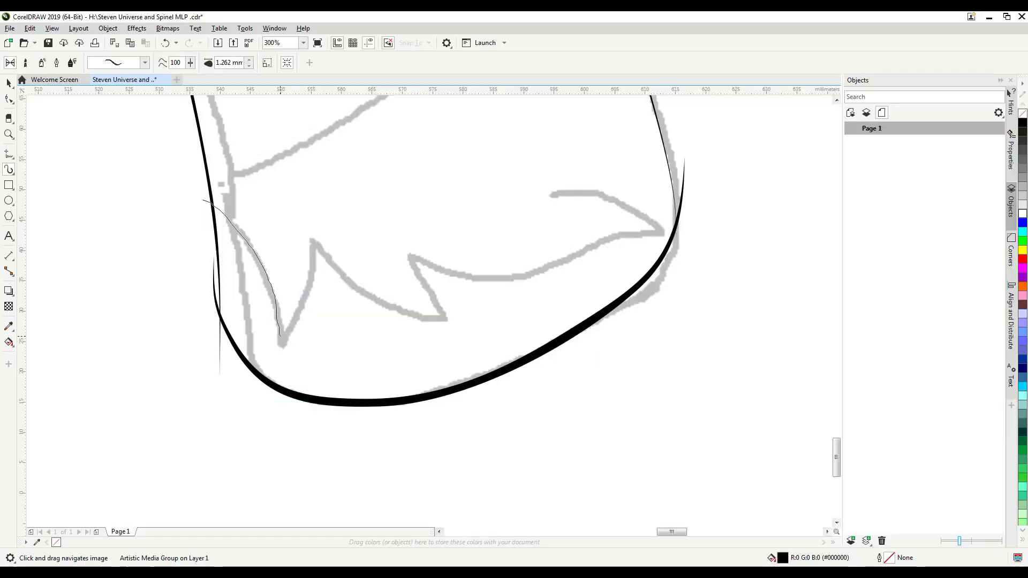
drag(300, 223, 368, 340)
scroll(402, 294, up, 1)
drag(594, 268, 413, 320)
scroll(431, 310, down, 2)
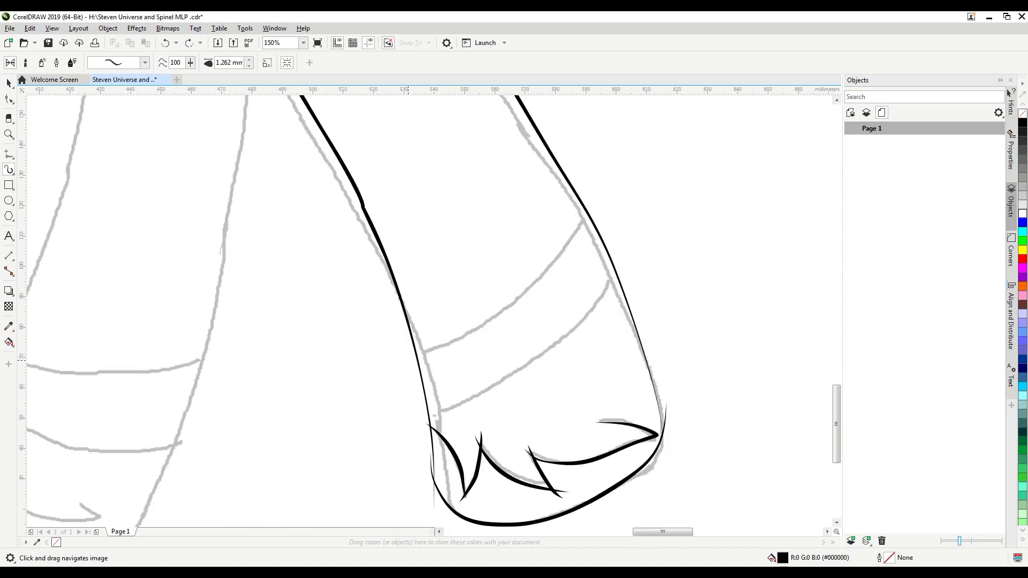
Step: Trace the far hind leg's rear edge down to the hoof and the upper band of its cuff
key(ctrl+shift+z)
scroll(764, 394, down, 2)
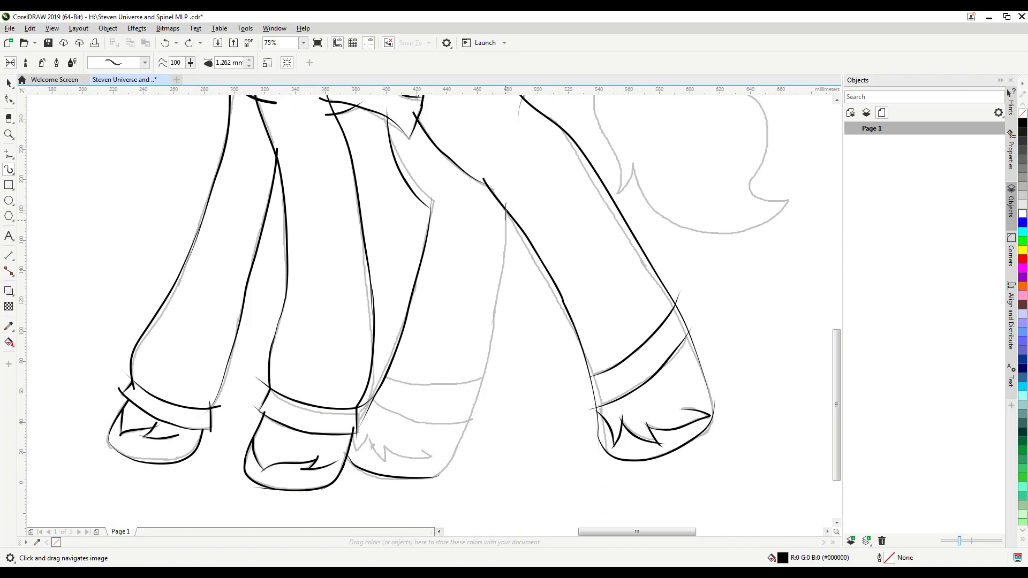
drag(505, 218, 434, 484)
scroll(417, 439, up, 1)
drag(384, 375, 484, 372)
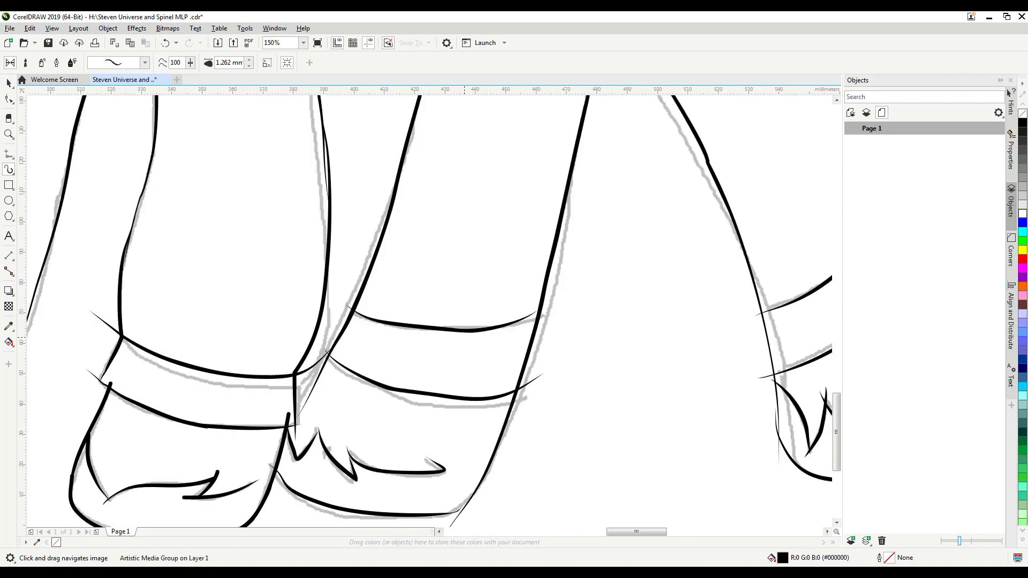
Step: Trace the tail's upper edge rising from the rump and the small rounded curl beside it
scroll(428, 311, right, 5)
scroll(428, 311, up, 1)
drag(244, 369, 490, 196)
scroll(490, 236, up, 1)
key(ctrl+z)
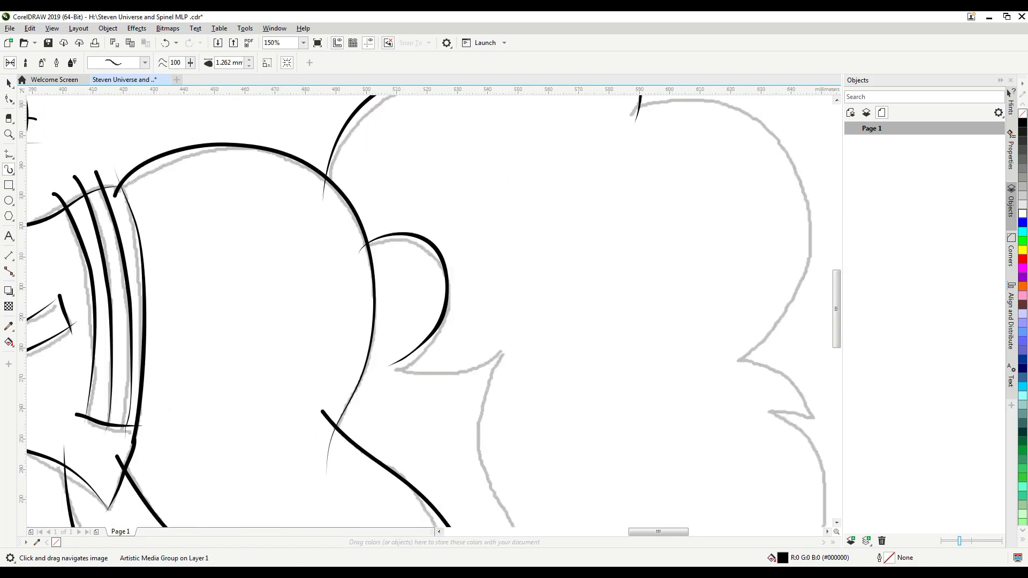
Step: Trace the tail's large rear lobe and the short curve under the small curl
scroll(428, 310, down, 2)
scroll(375, 267, up, 2)
drag(353, 96, 349, 182)
drag(407, 161, 536, 343)
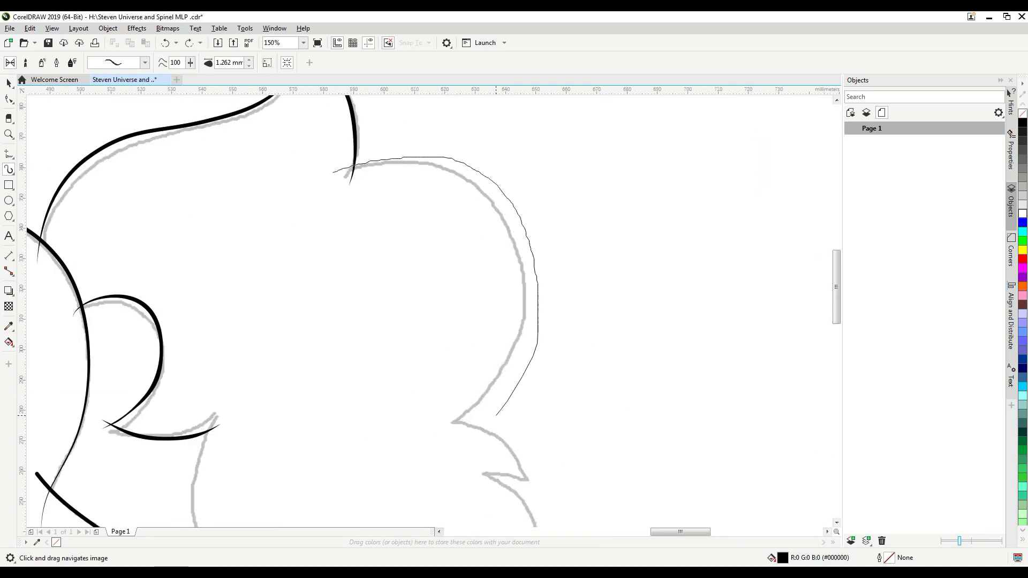
scroll(428, 310, up, 2)
scroll(428, 310, down, 2)
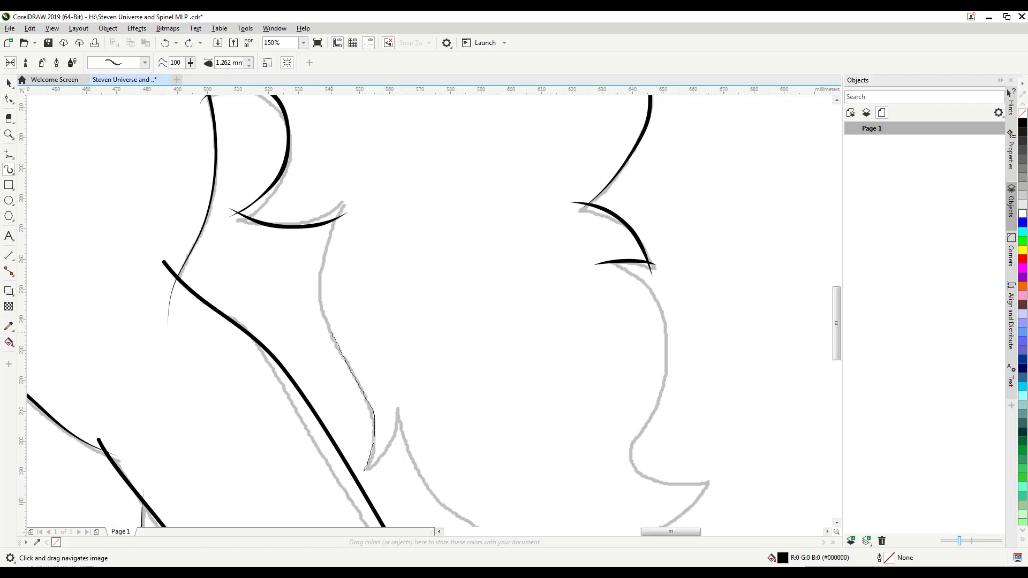
Step: Trace the tail's lower rear edge and its curved bottom running to the pointed tip
scroll(428, 310, up, 2)
scroll(429, 310, down, 2)
drag(592, 184, 635, 394)
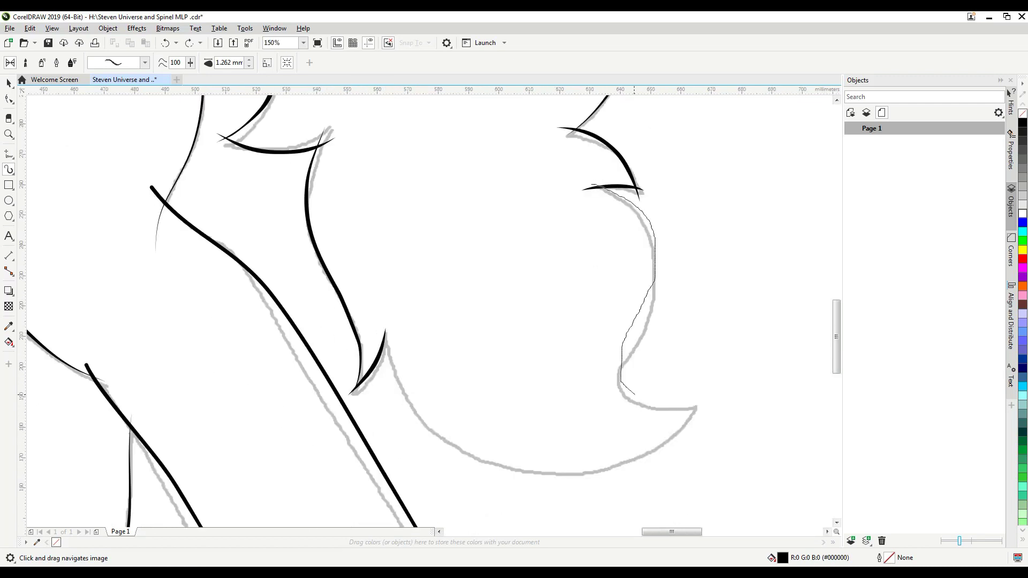
drag(379, 312, 447, 451)
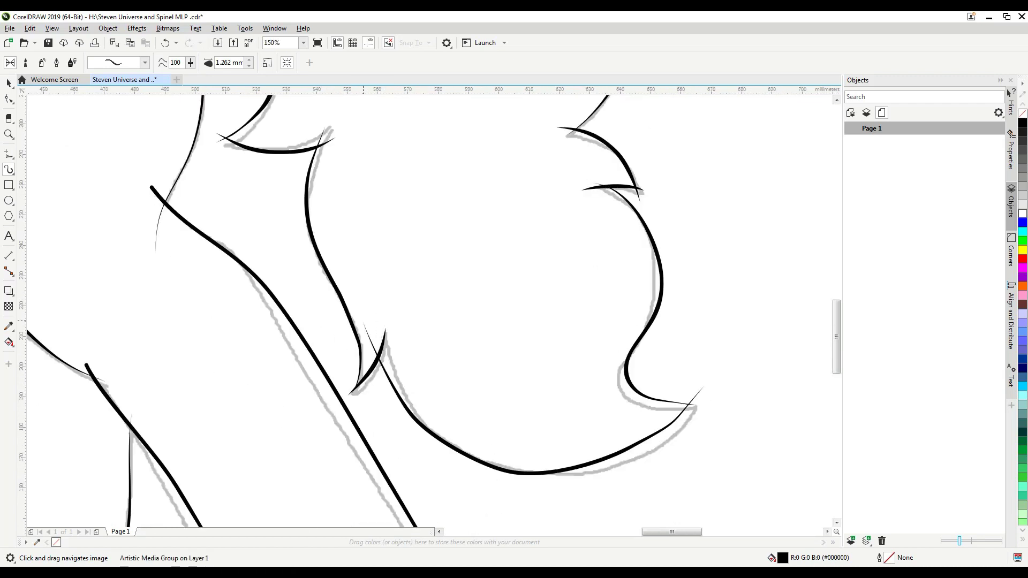
Step: Trace the second pony's near eye with a thick outline and add two short lashes beneath it
scroll(429, 311, down, 5)
scroll(428, 310, down, 2)
scroll(321, 300, up, 5)
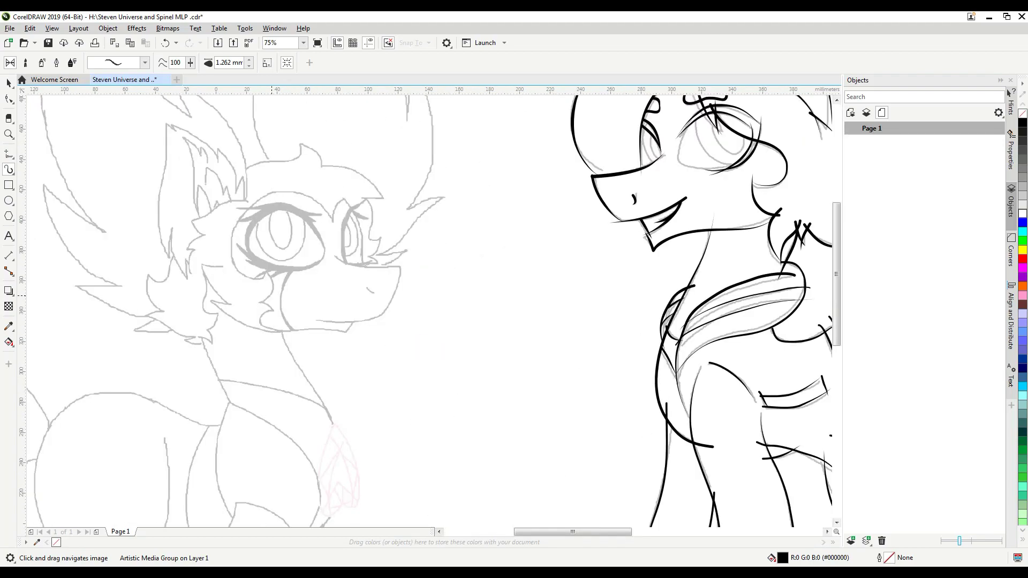
key(alt+Tab)
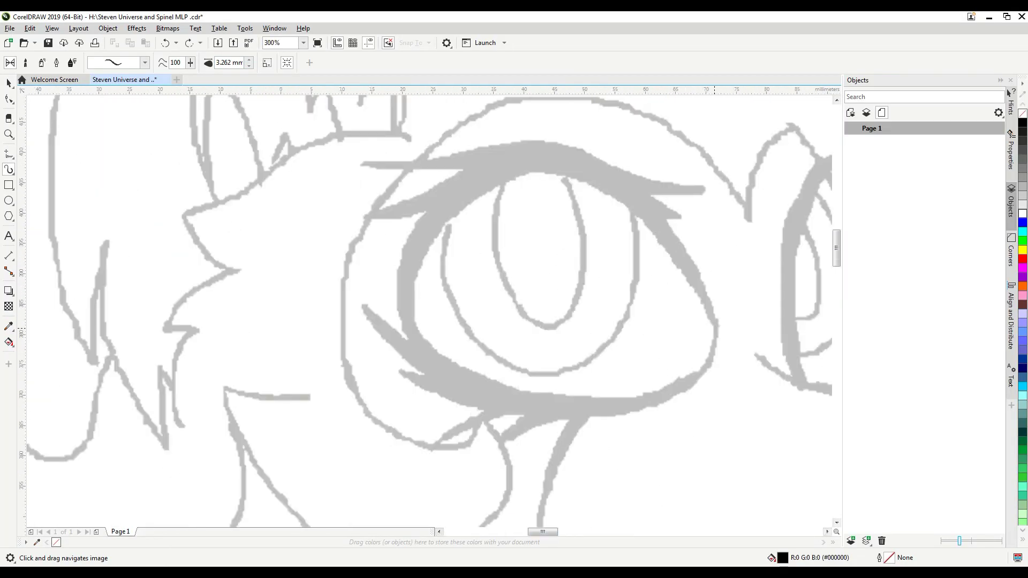
drag(717, 328, 717, 332)
key(ctrl+z)
drag(479, 400, 442, 453)
drag(503, 402, 440, 443)
scroll(535, 321, down, 1)
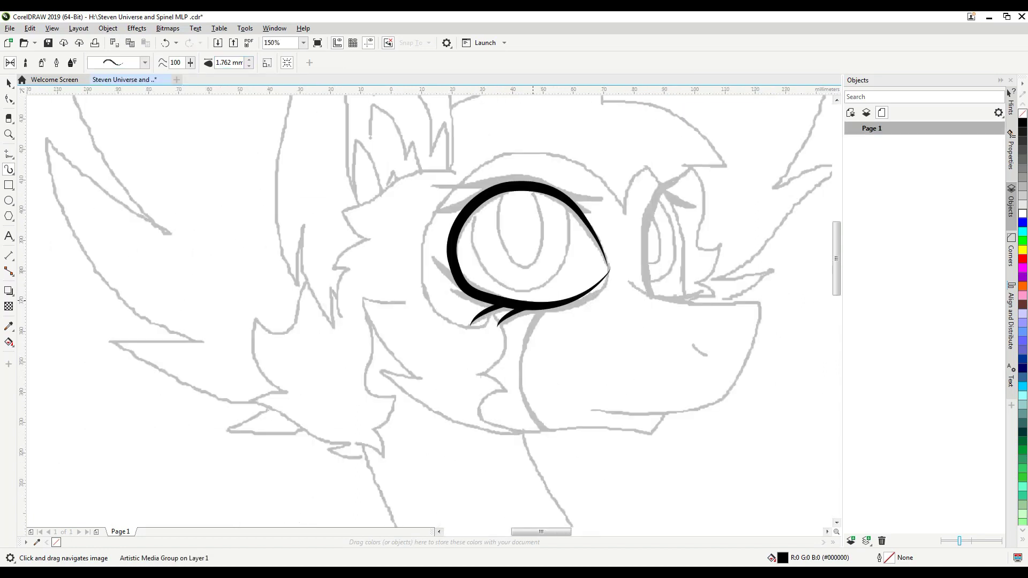
Step: Trace the near eye's outer lower lashes and its upper lashes with strokes up to 2.762 mm wide
scroll(455, 278, up, 2)
drag(348, 329, 257, 256)
scroll(455, 278, down, 2)
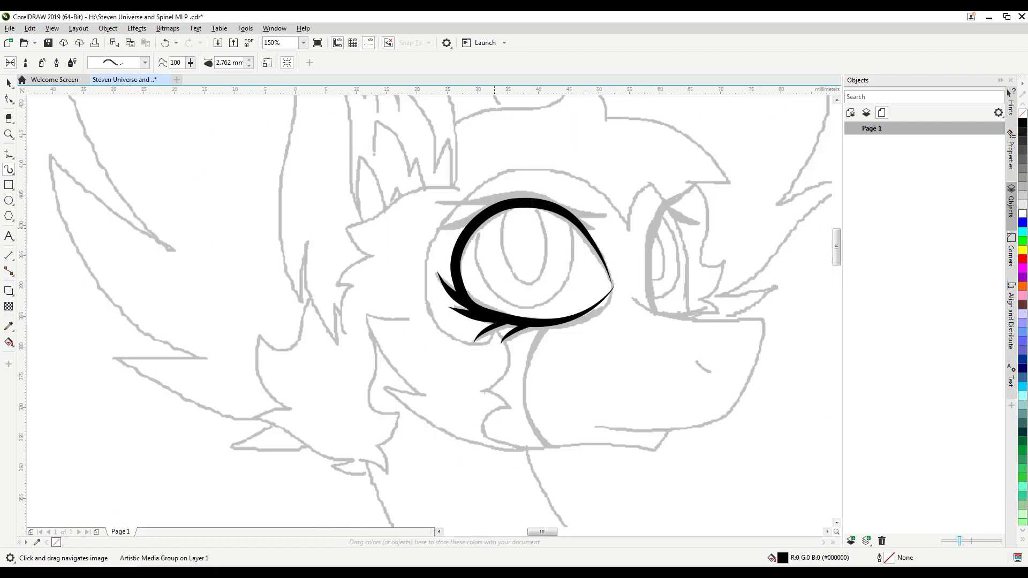
scroll(525, 257, up, 2)
drag(461, 252, 144, 237)
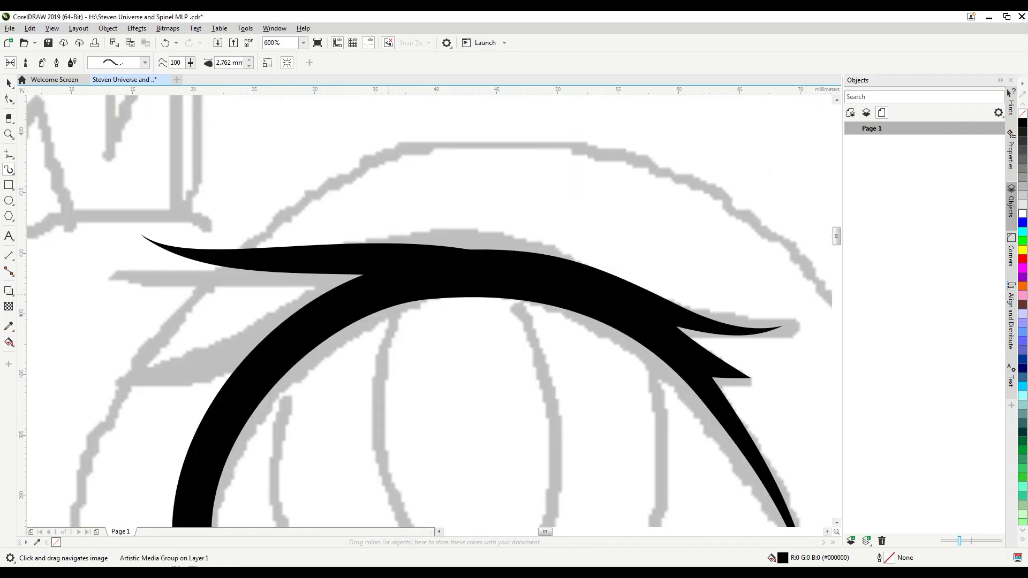
Step: Trace the far eye's thick front edge with its upper lash, undoing the last two strokes
scroll(460, 278, down, 4)
scroll(369, 251, up, 3)
drag(383, 396, 425, 219)
scroll(519, 95, down, 2)
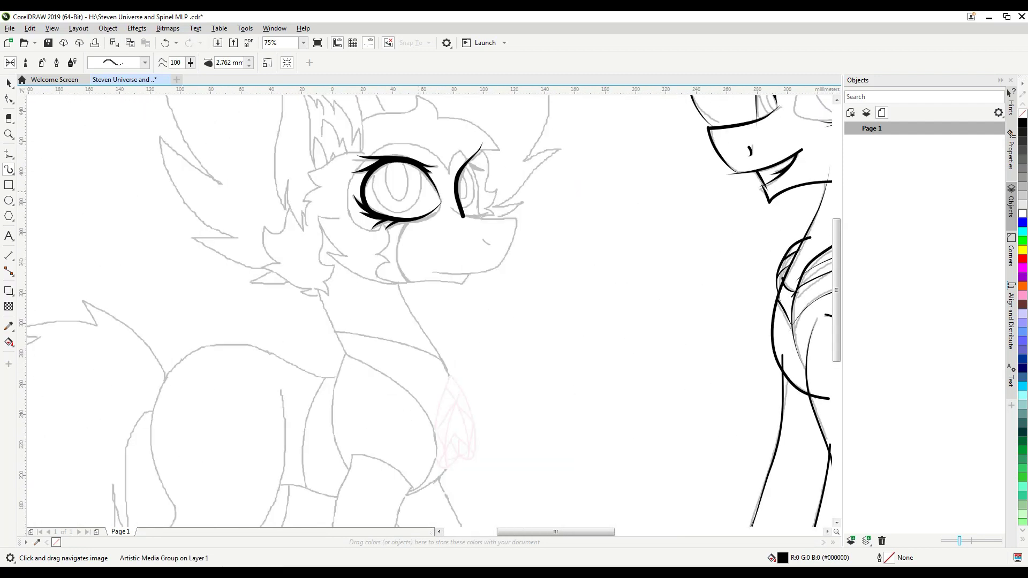
scroll(418, 128, up, 2)
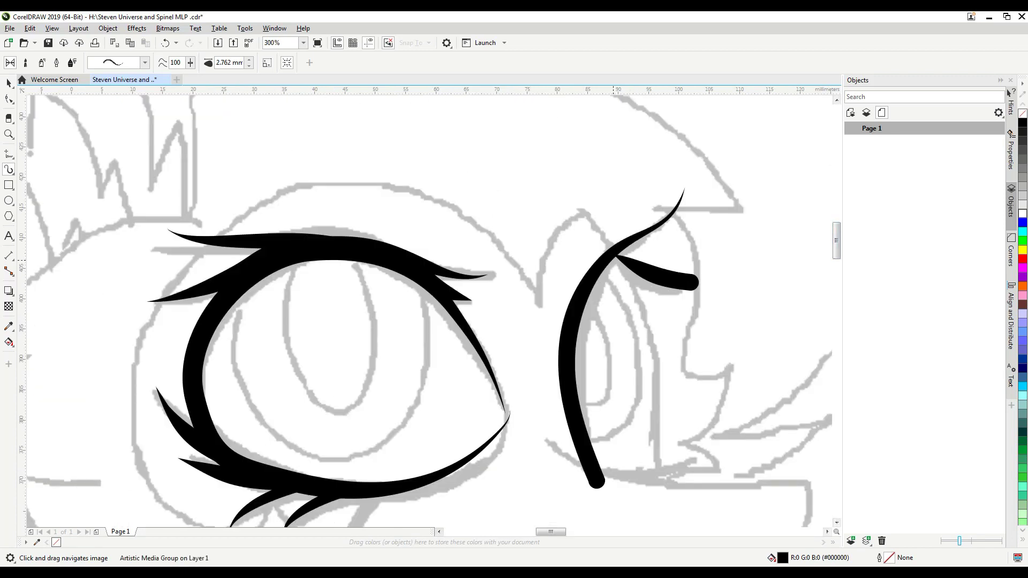
scroll(525, 279, down, 2)
scroll(525, 278, up, 2)
key(ctrl+z)
key(ctrl+z)
scroll(525, 278, down, 2)
scroll(525, 279, up, 2)
Step: Set the stroke width to 1.762 mm and trace the muzzle from the nose bridge to the mouth line
click(229, 62)
text(1.762)
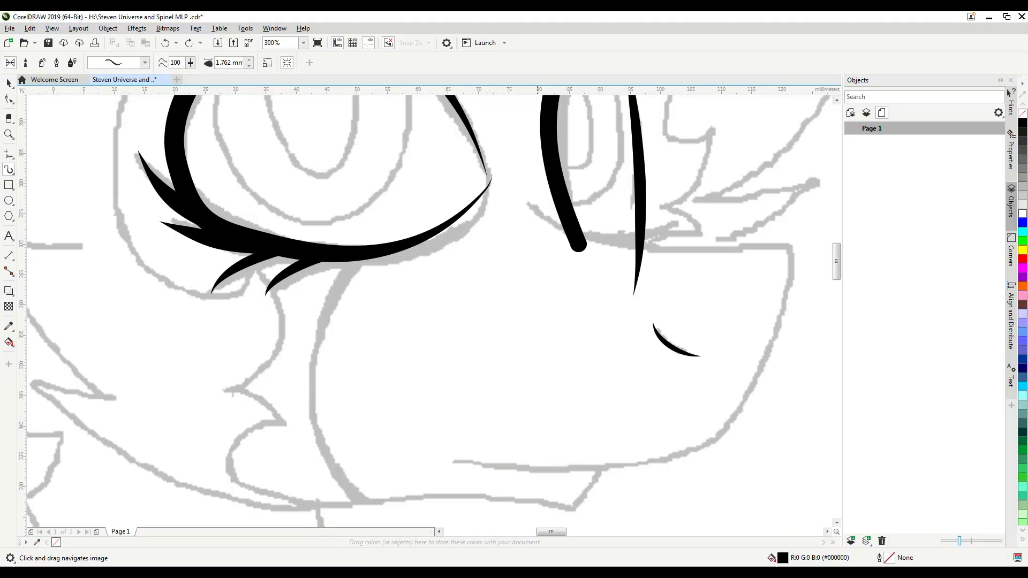
drag(519, 196, 454, 458)
scroll(649, 308, down, 1)
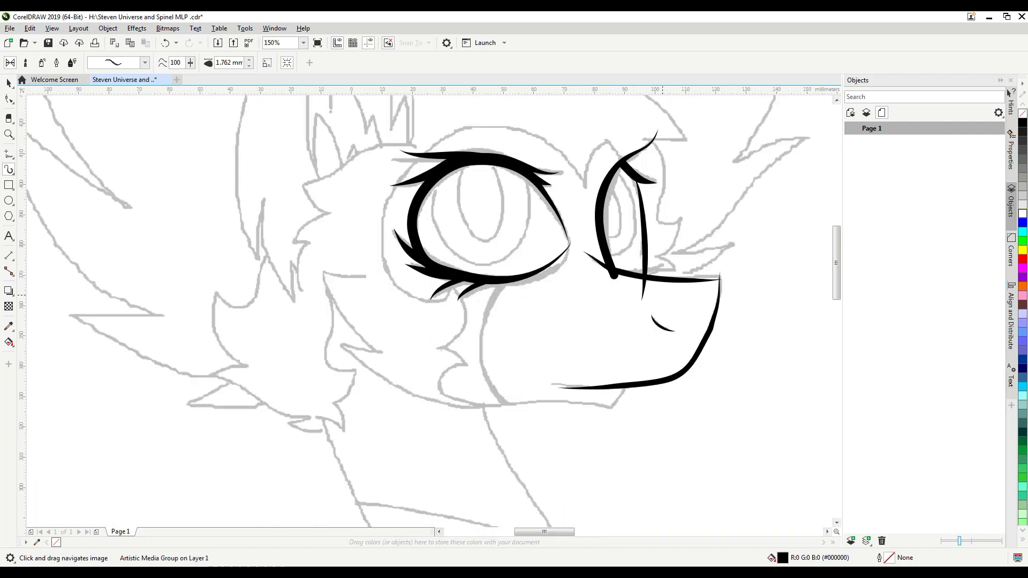
Step: Trace the chin and the lower jaw line back to the cheek, choosing another preset stroke
scroll(389, 295, down, 2)
scroll(321, 267, up, 4)
scroll(321, 268, down, 1)
scroll(428, 307, up, 1)
click(145, 62)
click(129, 321)
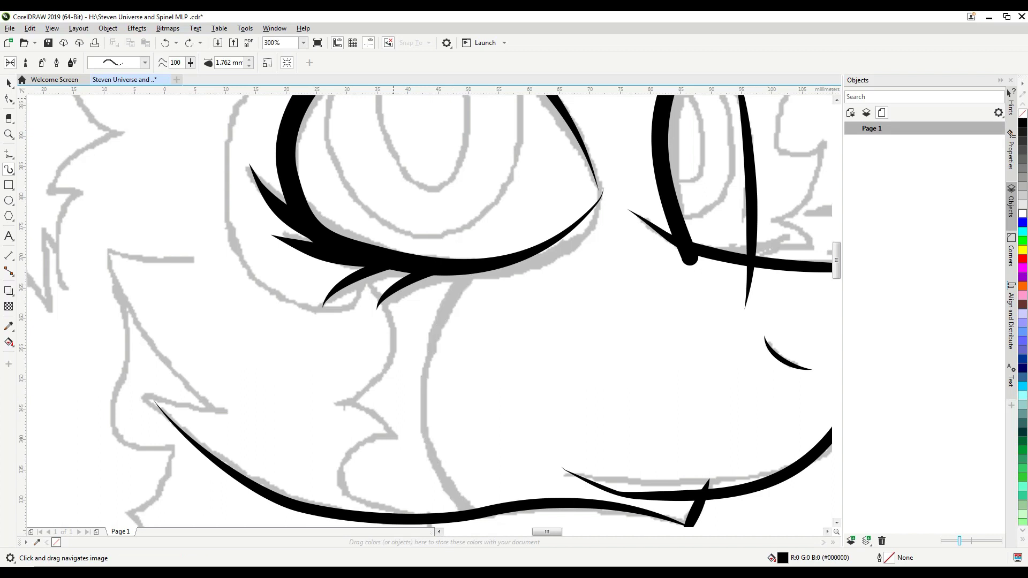
Step: Retrace the muzzle's front curve and trace the marking line from the near eye down to the jaw
key(ctrl+z)
scroll(428, 308, down, 2)
scroll(429, 307, up, 2)
scroll(428, 307, down, 2)
key(ctrl+shift+z)
scroll(102, 203, up, 1)
scroll(602, 319, down, 1)
drag(613, 271, 729, 338)
scroll(428, 308, right, 3)
key(ctrl+z)
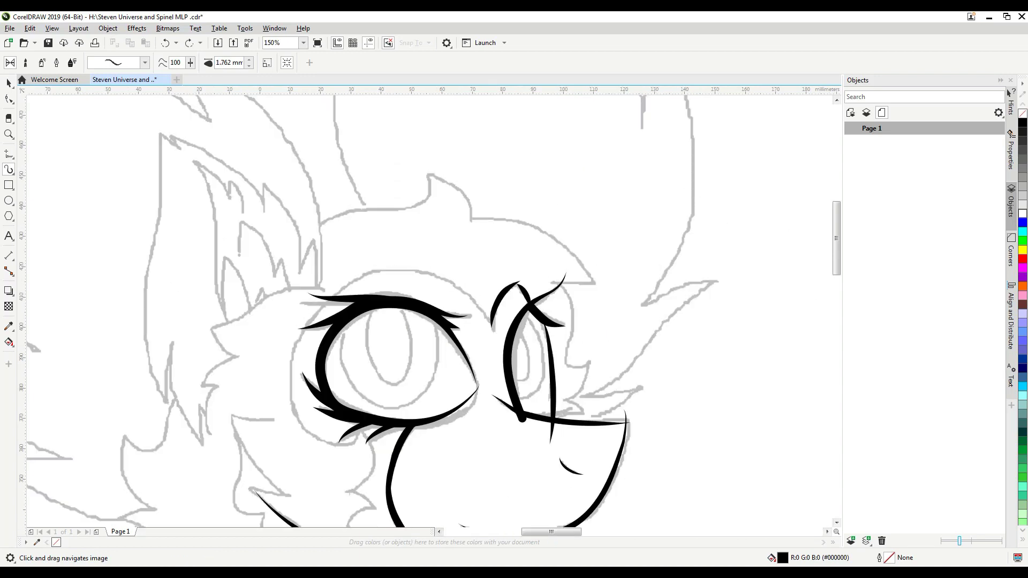
Step: Trace the brow curve above the far eye and the marking around the near eye down the cheek
drag(495, 335, 496, 336)
scroll(343, 399, up, 1)
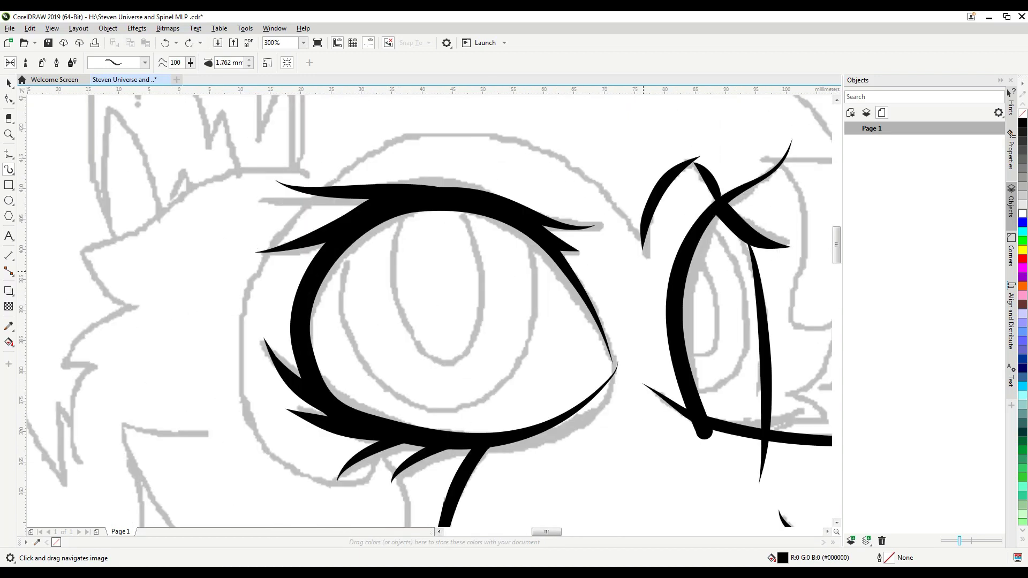
scroll(428, 311, down, 4)
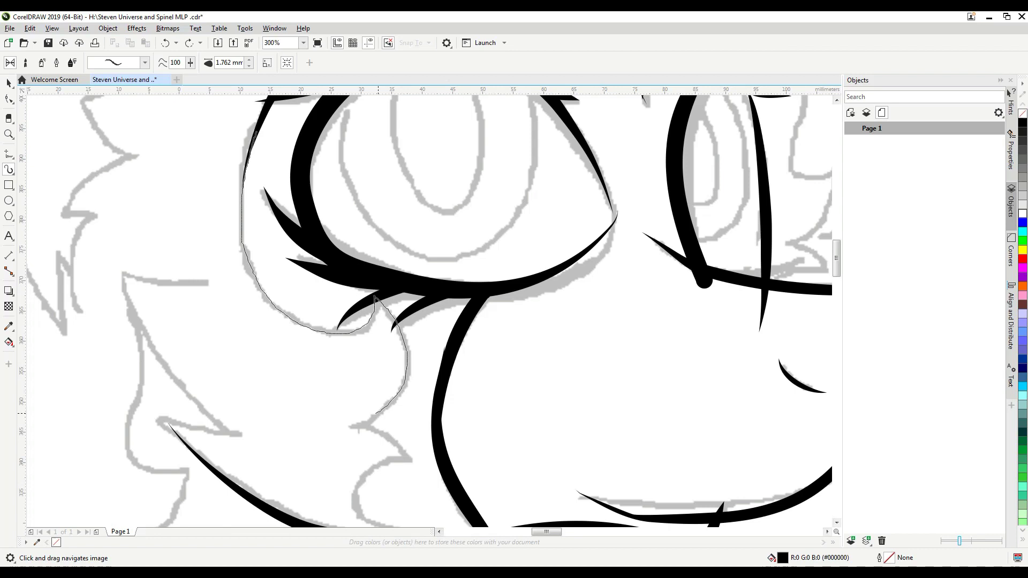
drag(345, 300, 420, 340)
drag(435, 426, 435, 426)
scroll(435, 426, down, 2)
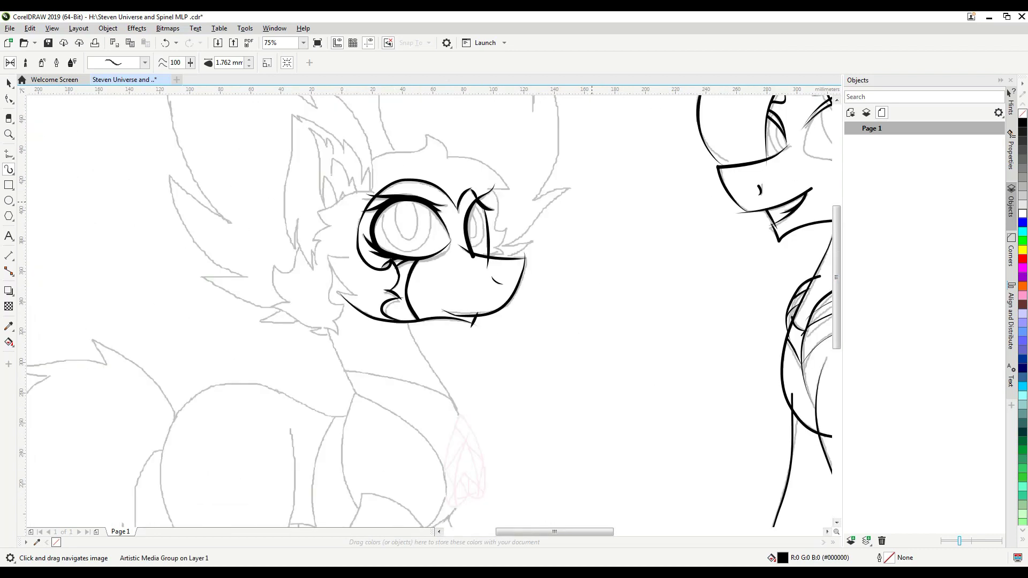
Step: Trace the hairline above the brow with its curled tuft and the fringe over the far eye
scroll(397, 156, up, 2)
drag(133, 326, 364, 217)
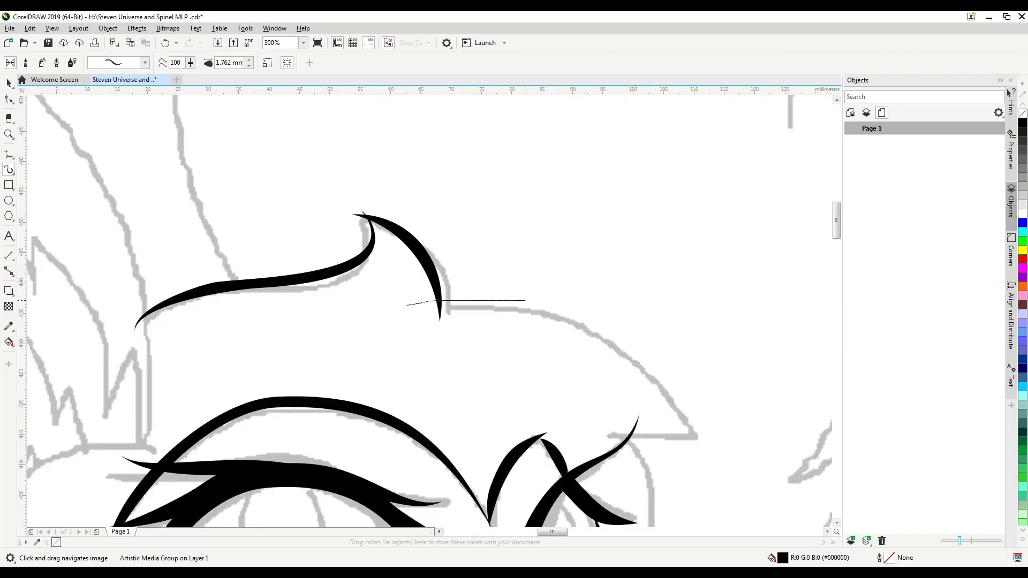
drag(524, 300, 524, 301)
scroll(524, 301, down, 4)
scroll(525, 300, down, 2)
scroll(589, 257, up, 2)
Step: Switch to Chrome, look through the recommended YouTube videos and return to CorelDRAW
key(alt+Tab)
scroll(407, 321, down, 10)
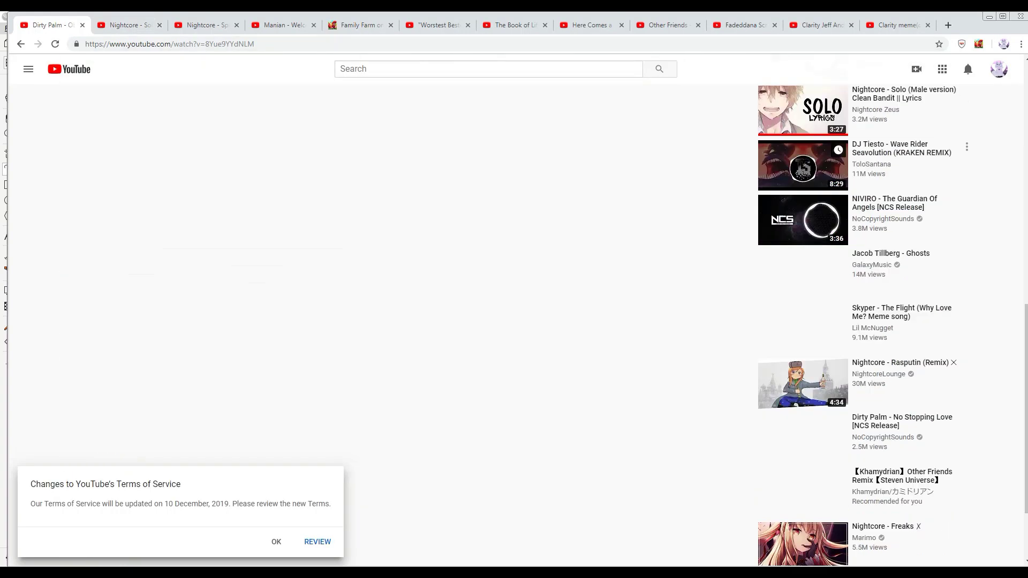
key(alt+Tab)
Step: Trace the front mane section's notched inner edge and its long outer edge down from the tip
key(ctrl+z)
key(ctrl+shift+z)
scroll(429, 311, down, 4)
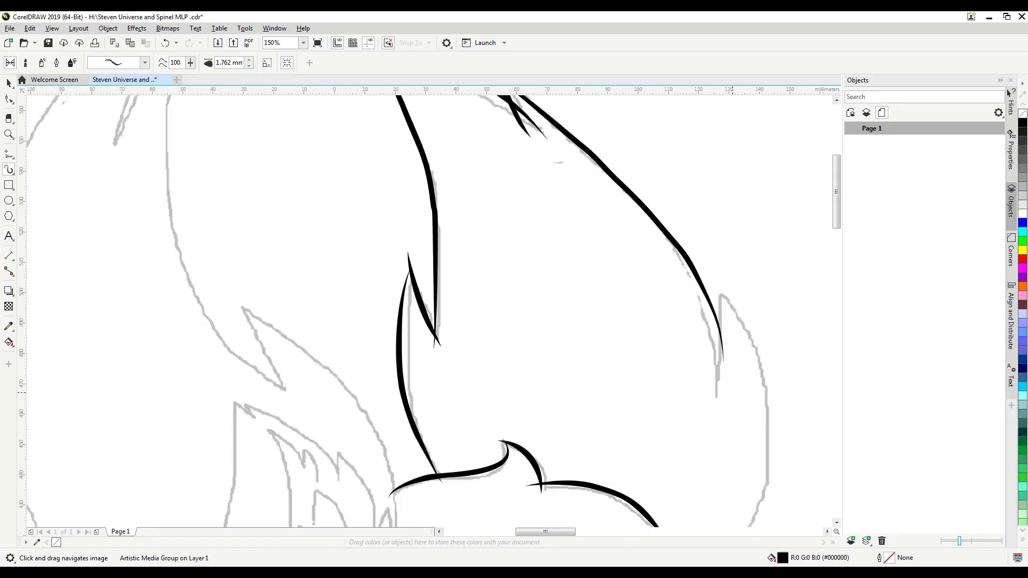
scroll(535, 267, up, 3)
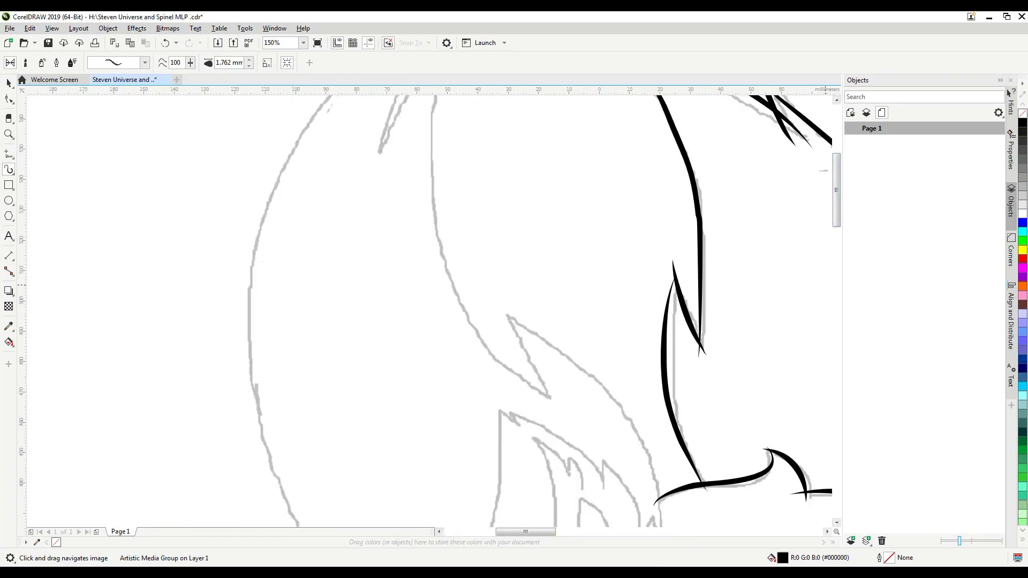
Step: Trace the rear mane section's pointed notch above the ear and its long curved inner edge
scroll(535, 267, down, 1)
drag(551, 134, 514, 230)
scroll(536, 241, up, 2)
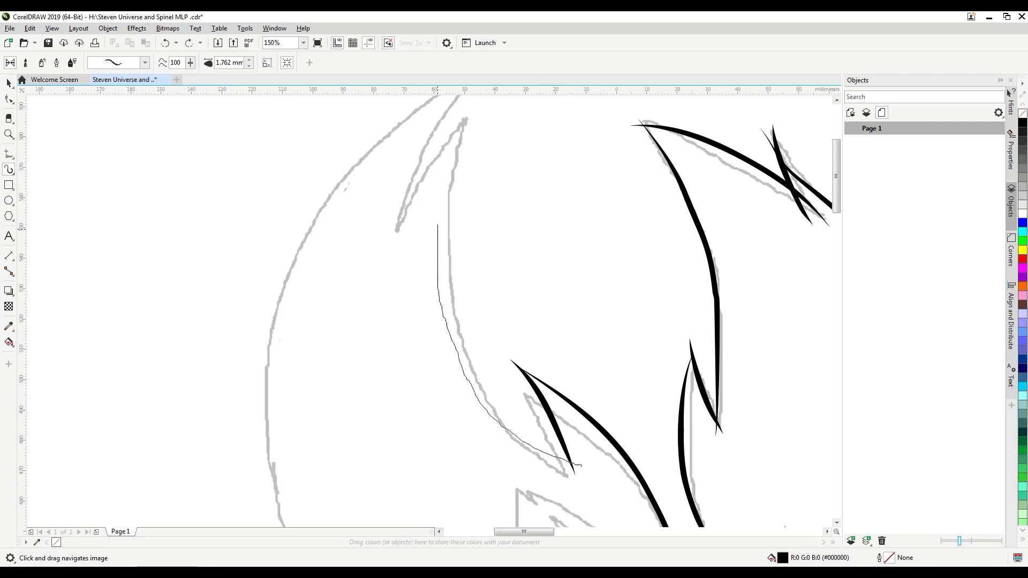
scroll(481, 311, down, 3)
scroll(482, 311, up, 3)
mouse_move(496, 131)
mouse_down()
mouse_move(594, 485)
mouse_move(532, 431)
mouse_move(600, 482)
mouse_up()
key(ctrl+z)
scroll(354, 320, down, 3)
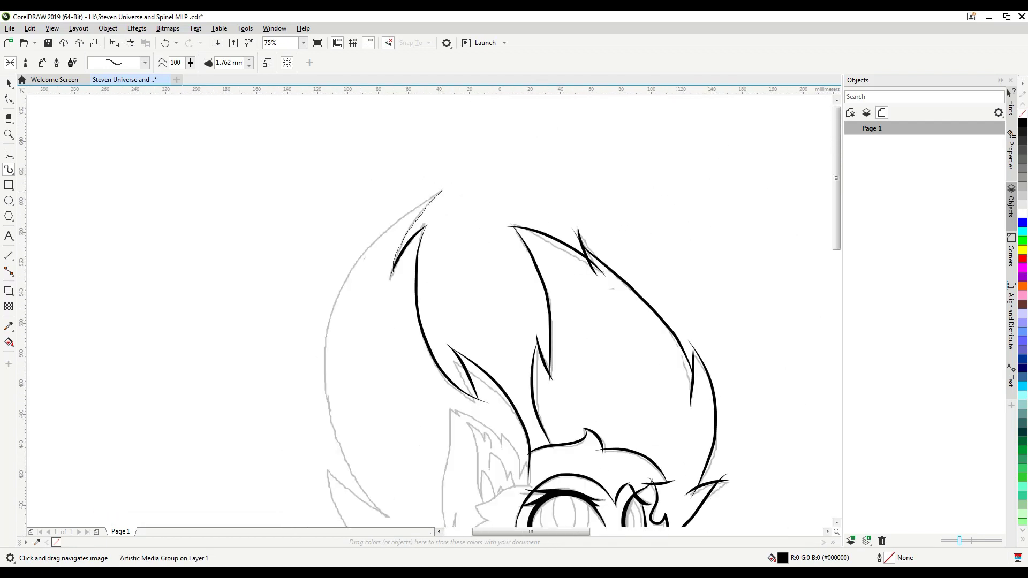
Step: Trace the rear mane section's pointed tip and retrace its long outer curve in overlapping strokes
key(ctrl+z)
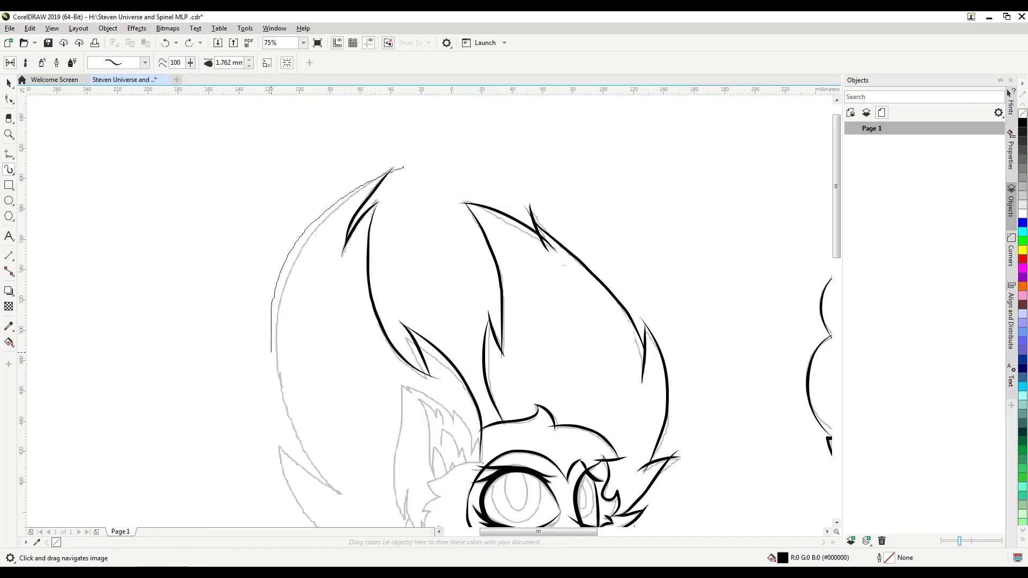
drag(428, 321, 440, 289)
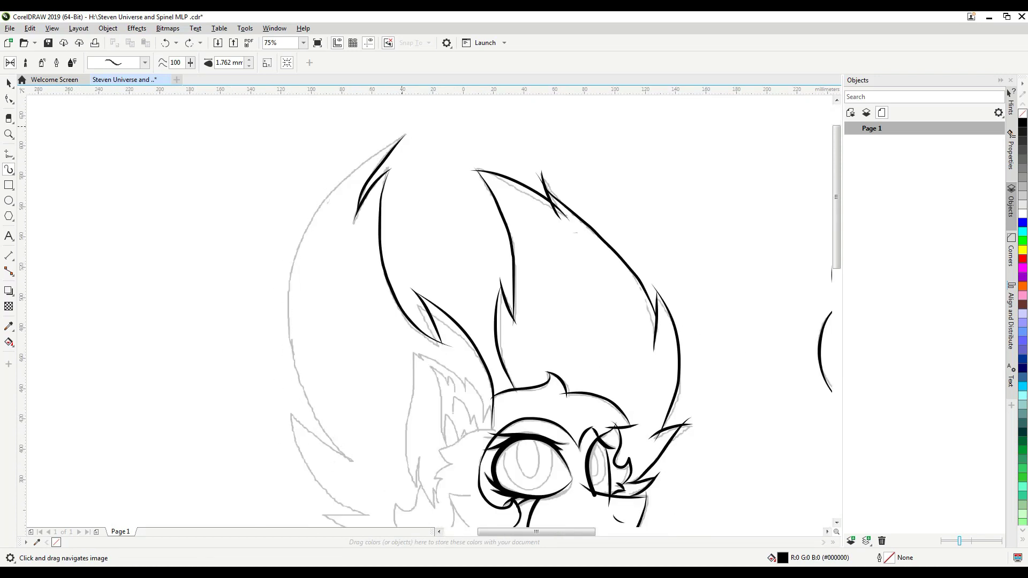
scroll(265, 151, up, 2)
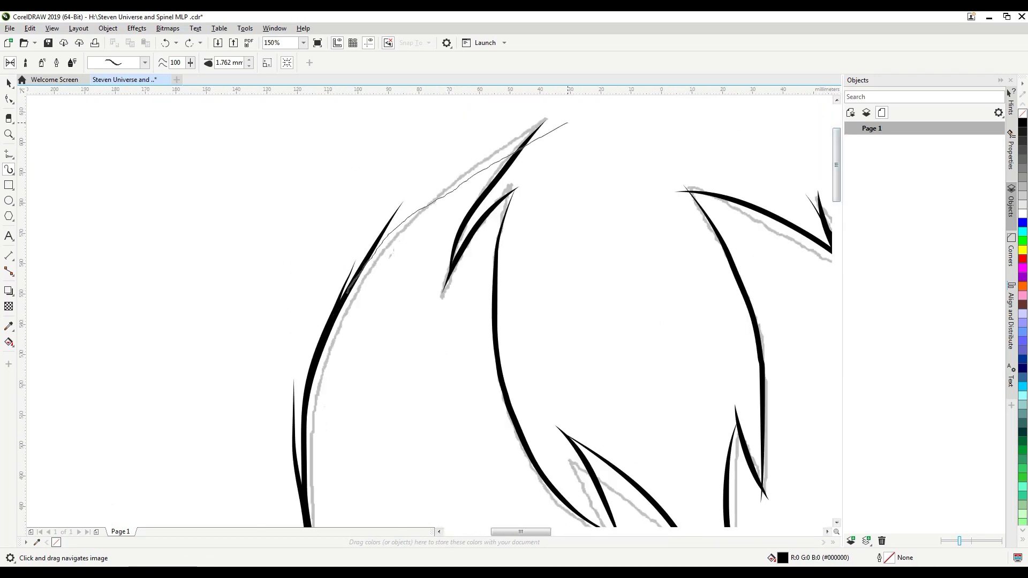
Step: Trace the cheek tufts, the jaw fur and the lower mane points between Spinel's ear and neck
scroll(428, 310, down, 5)
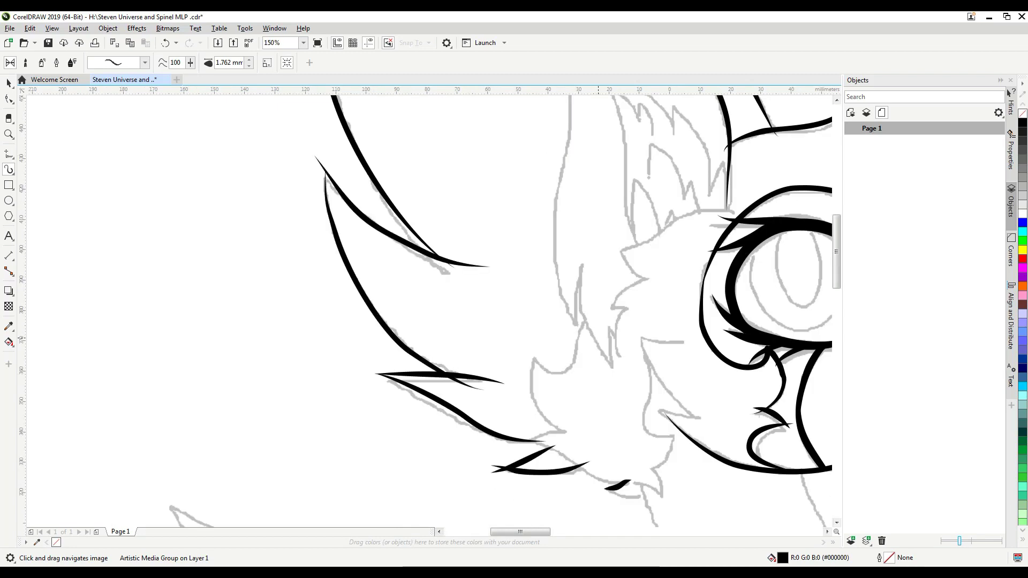
scroll(749, 410, up, 2)
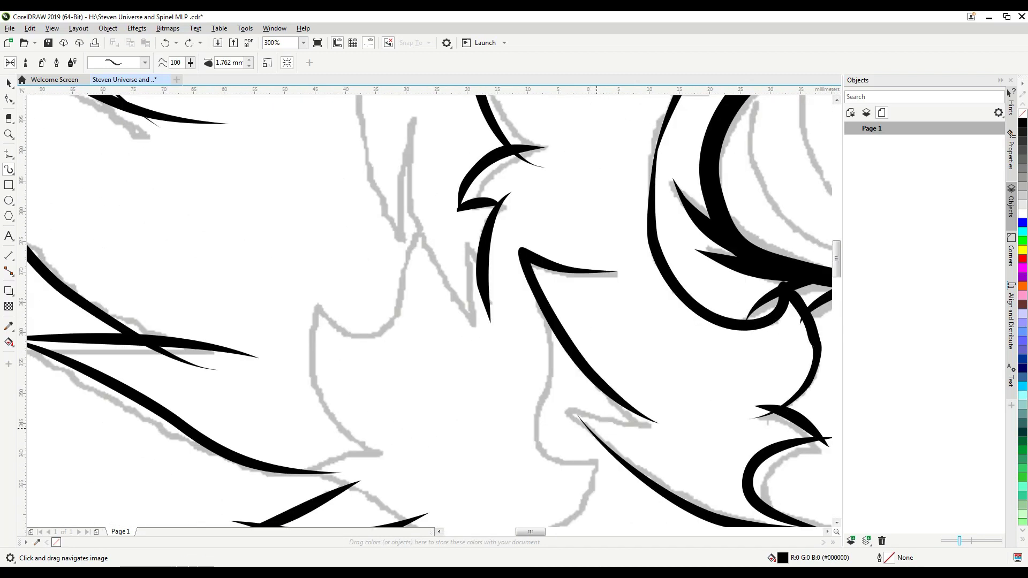
scroll(428, 311, down, 2)
scroll(428, 310, left, 1)
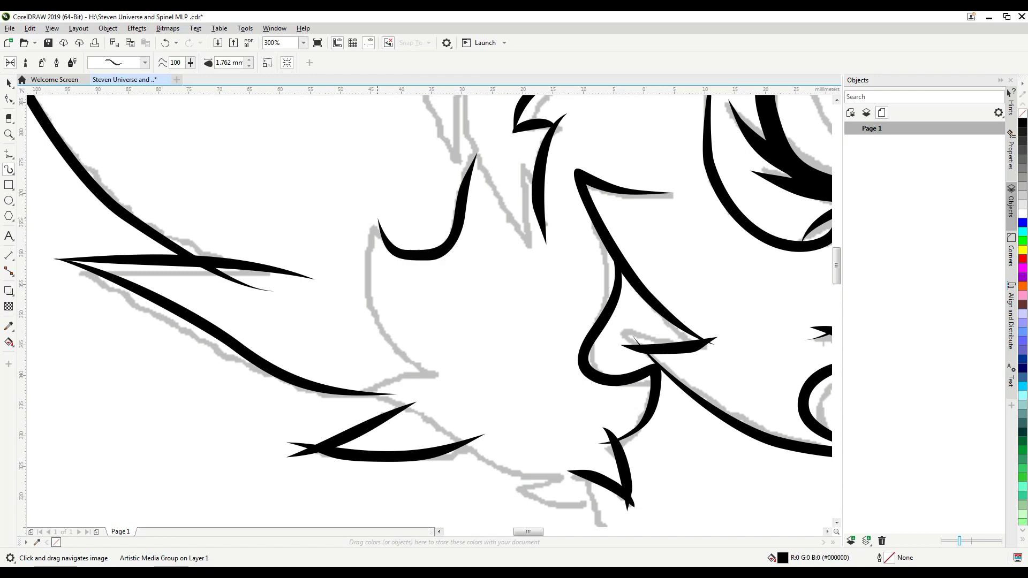
scroll(600, 309, down, 4)
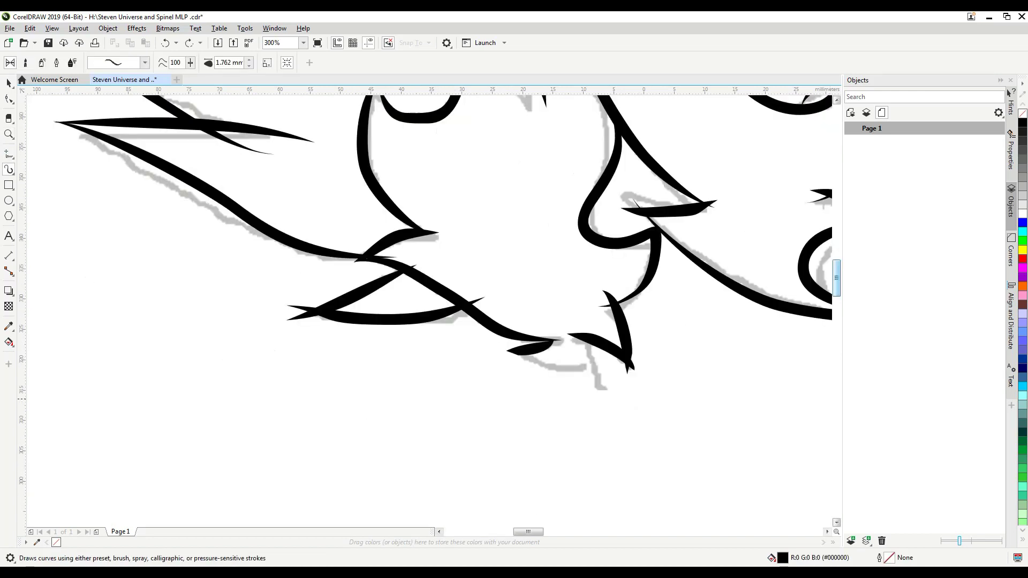
Step: Trace the ear's front edge with a long curve and a short upright notch stroke beside it
scroll(625, 134, up, 4)
drag(583, 254, 651, 431)
drag(576, 203, 575, 316)
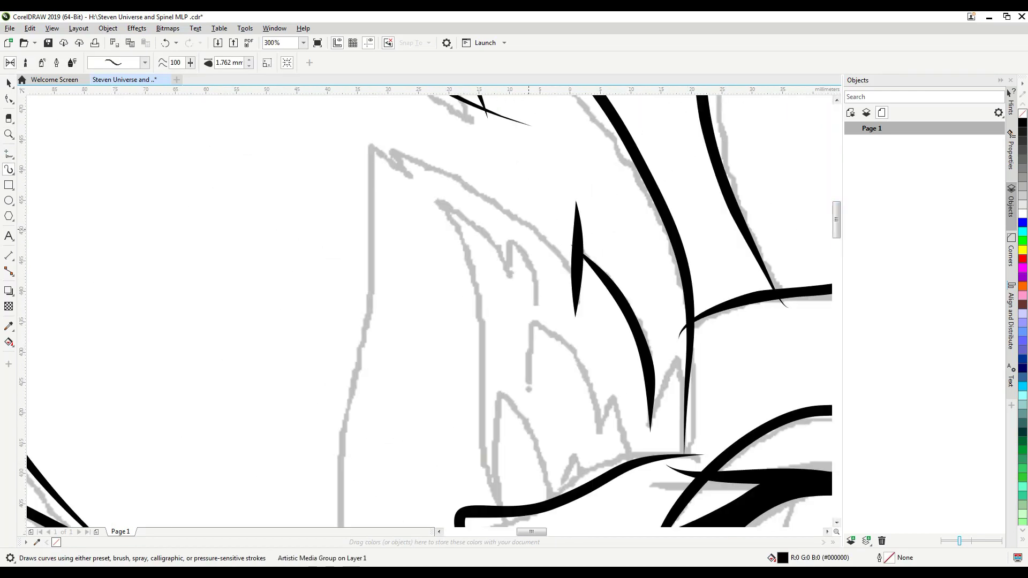
Step: Trace the ear's long back edge from the tip down to the pointed hair tufts below it
drag(369, 147, 343, 409)
scroll(434, 310, down, 5)
drag(343, 220, 378, 420)
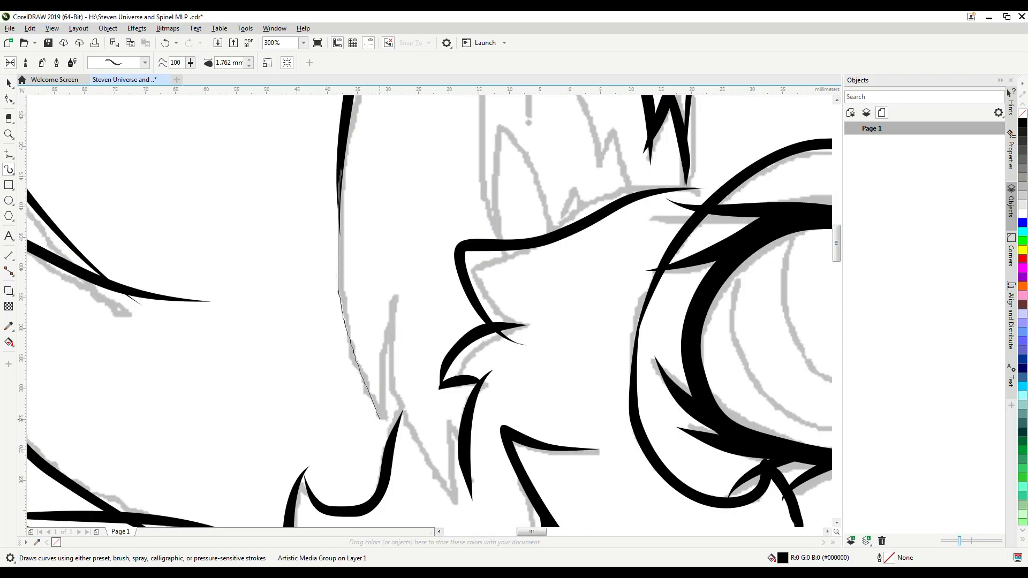
scroll(433, 311, down, 1)
drag(382, 252, 463, 471)
Step: Trace the notched tuft inside the ear and the long curved inner line along its back
scroll(462, 410, up, 5)
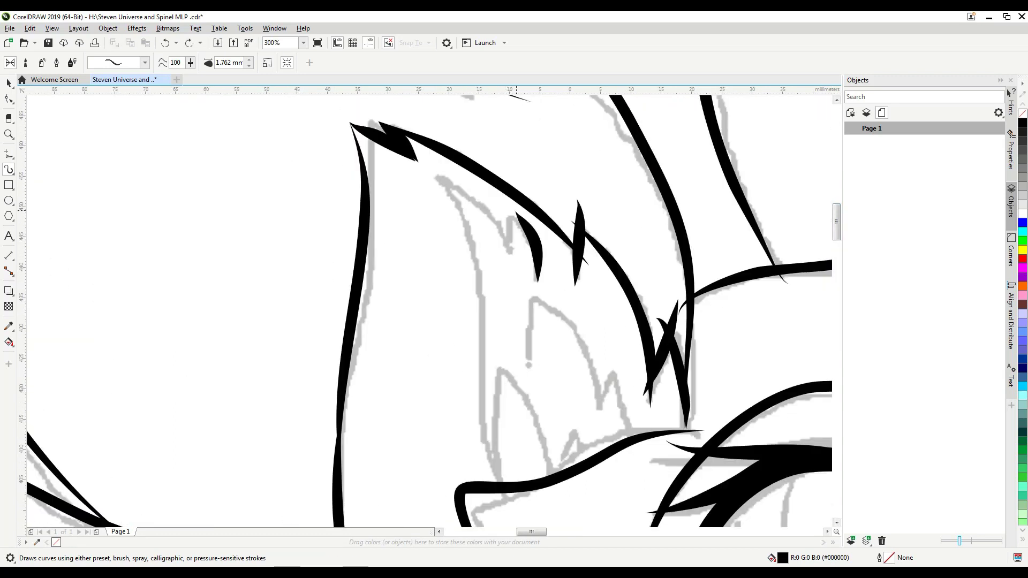
drag(517, 211, 501, 250)
drag(435, 166, 506, 475)
Step: Trace both sides of the neck and the collar line running across the top of the chest
scroll(428, 311, down, 3)
scroll(429, 310, down, 1)
key(alt+Tab)
key(alt+Tab)
scroll(448, 120, down, 5)
scroll(429, 310, down, 2)
scroll(429, 311, up, 3)
scroll(428, 311, down, 3)
scroll(428, 311, down, 2)
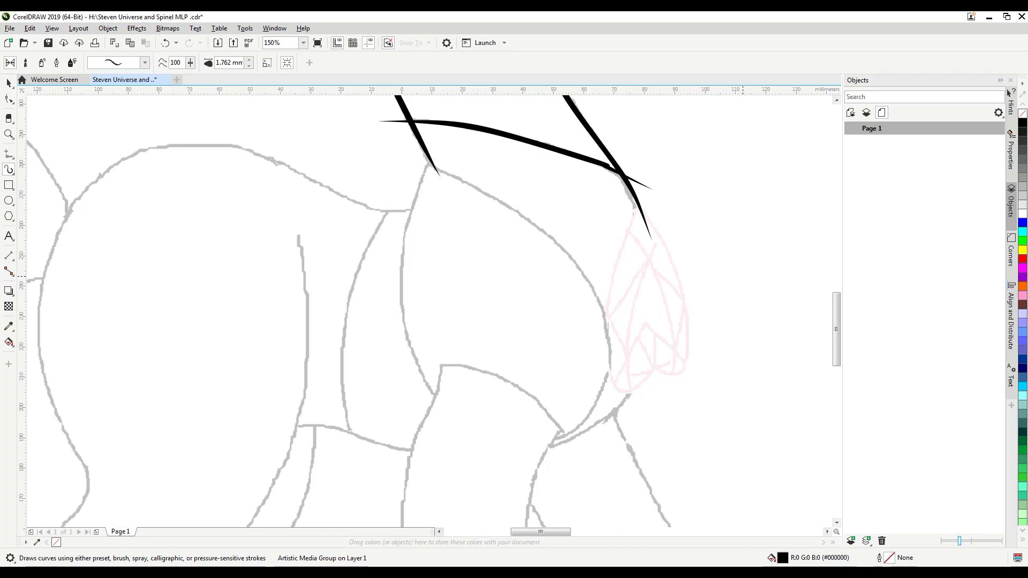
scroll(428, 311, down, 3)
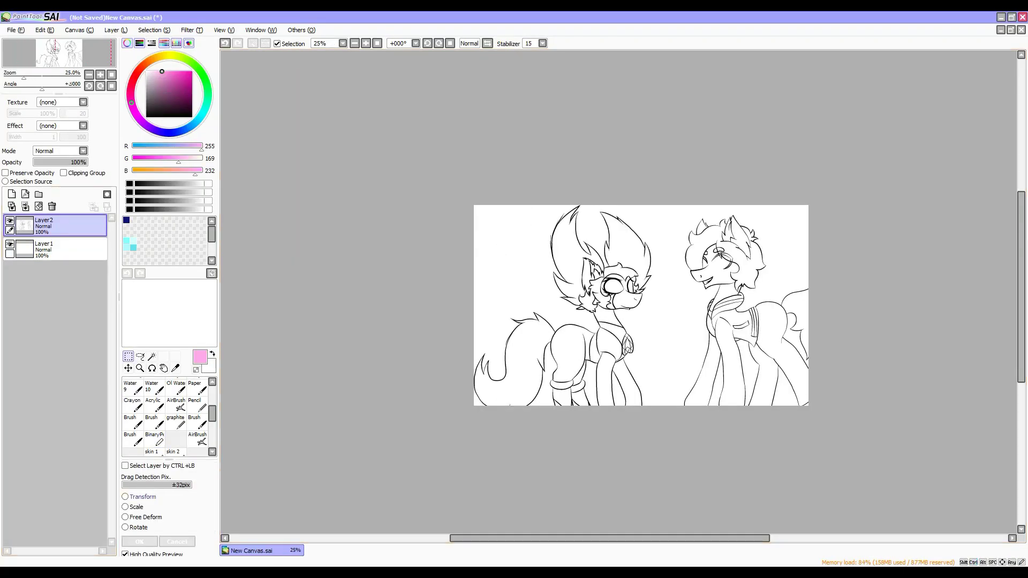
Step: Transform the pasted line art of both ponies to fit the PaintTool SAI canvas, and return to CorelDRAW
key(ctrl+t)
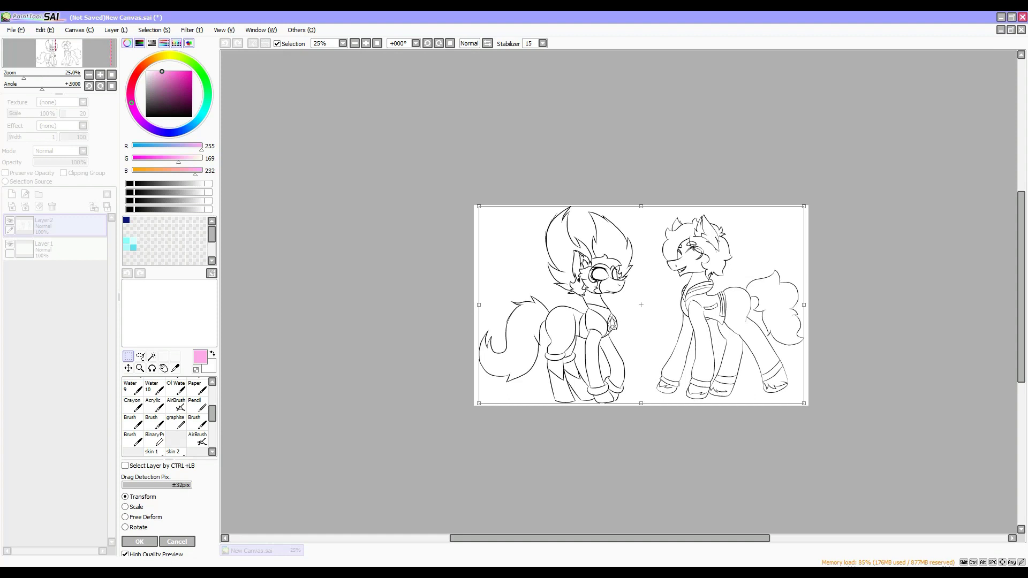
key(ctrl+shift+Escape)
key(Down)
key(Return)
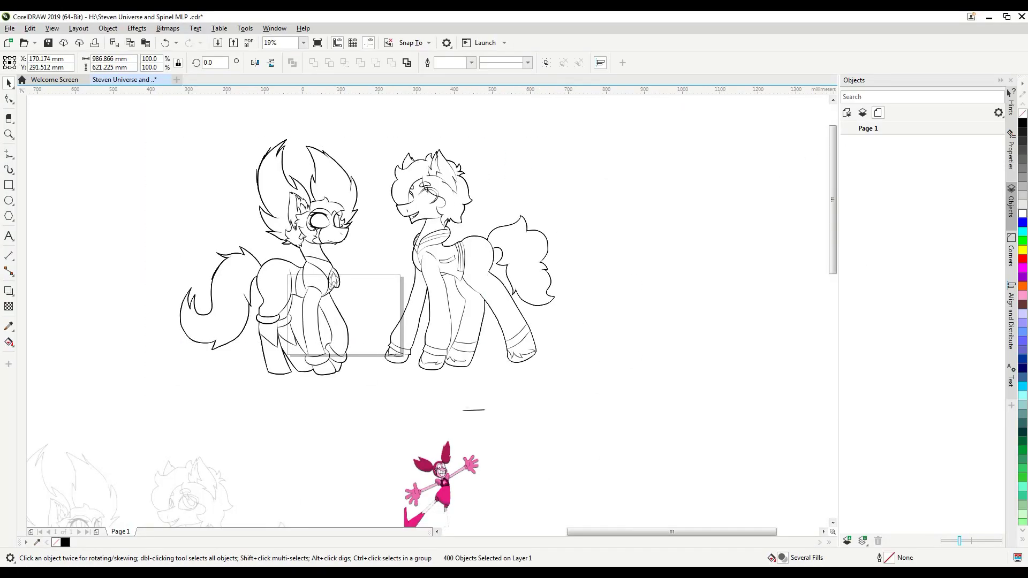
scroll(321, 225, up, 5)
scroll(321, 225, down, 5)
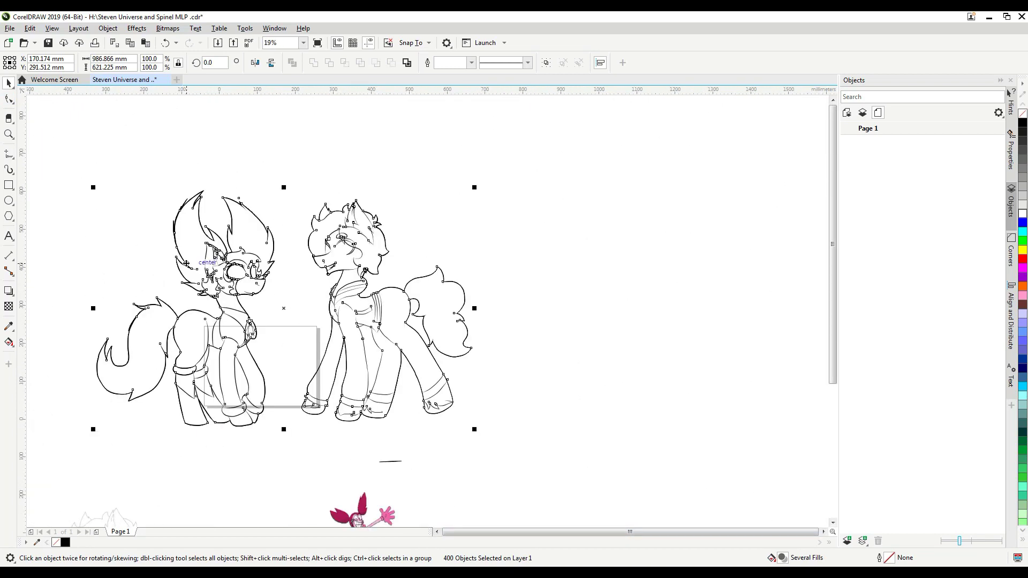
key(ctrl+e)
key(Return)
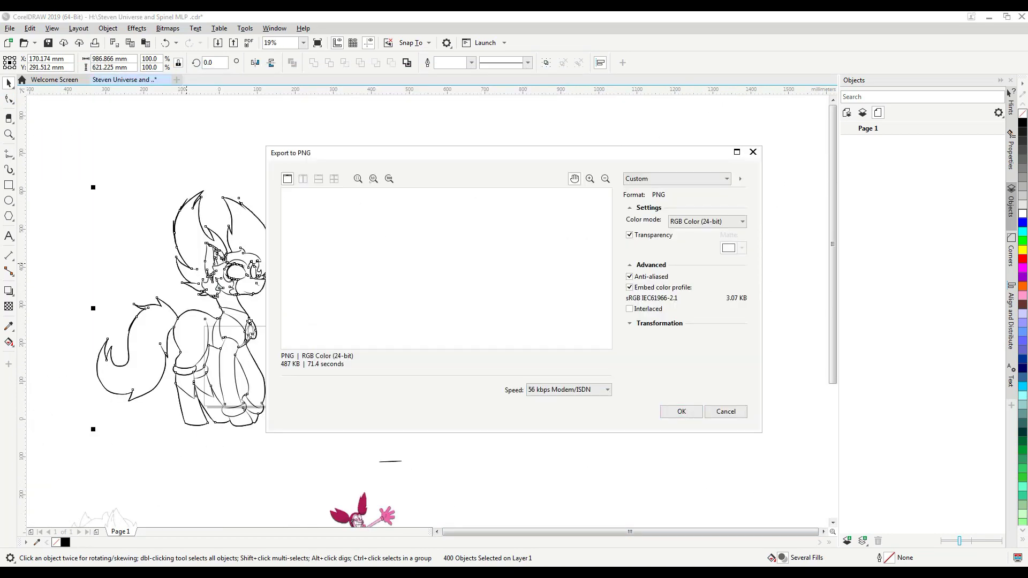
click(725, 411)
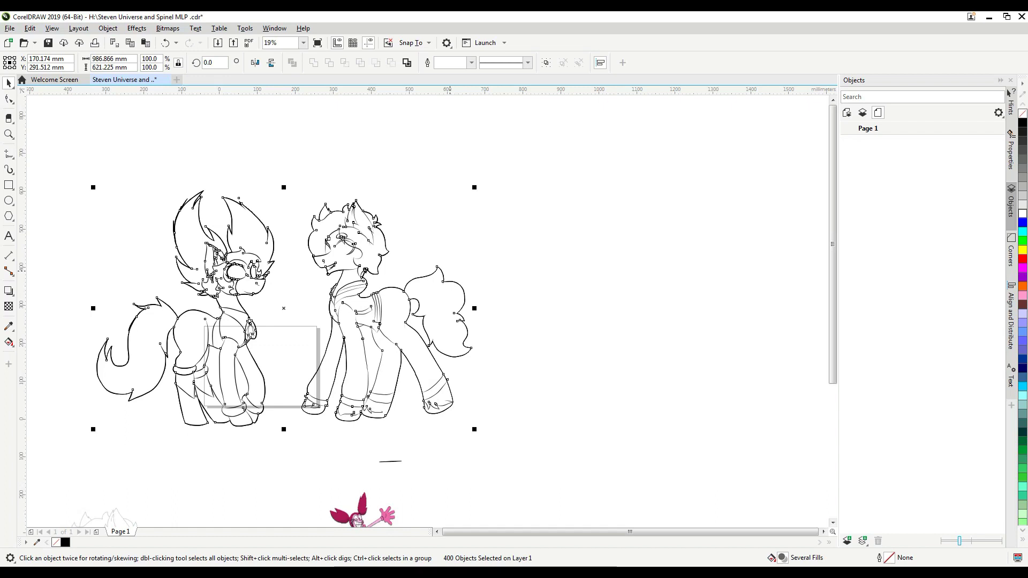
Step: Save the drawing under the name "Steven Universe and Spinel MLP .png"
key(alt+f)
key(a)
key(alt+t)
key(alt+n)
key(End)
key(BackSpace)
key(BackSpace)
key(BackSpace)
text(png)
key(Return)
key(Return)
Step: Check the saved "Steven Universe and Spinel MLP .png" on Removable Disk (H:) and return to CorelDRAW
key(super+e)
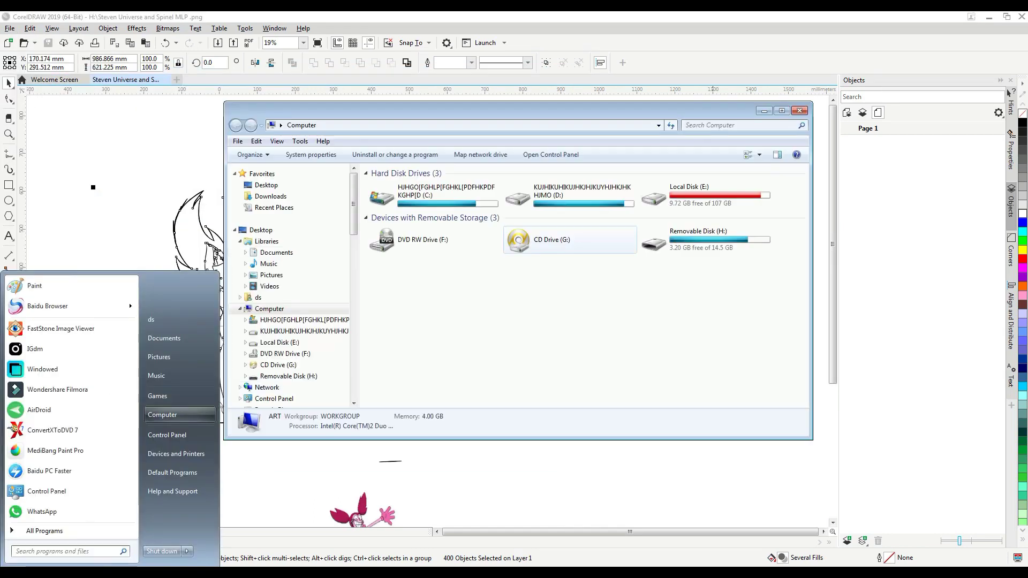
key(r)
key(Return)
text(steven)
key(Delete)
key(Return)
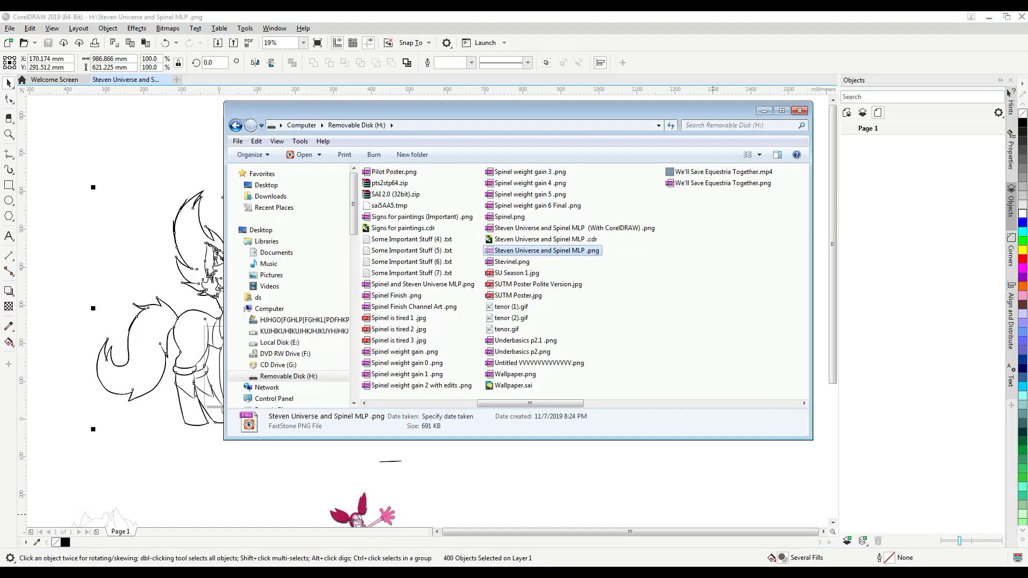
key(super+d)
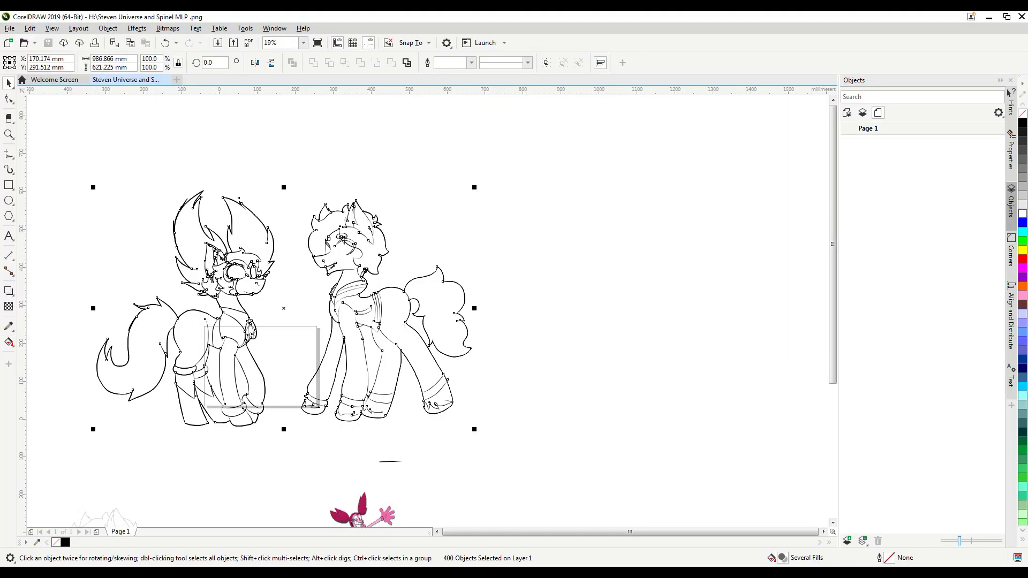
Step: Export the selected line art of both ponies as a transparent, anti-aliased PNG in RGB Color (24-bit)
key(ctrl+e)
key(Return)
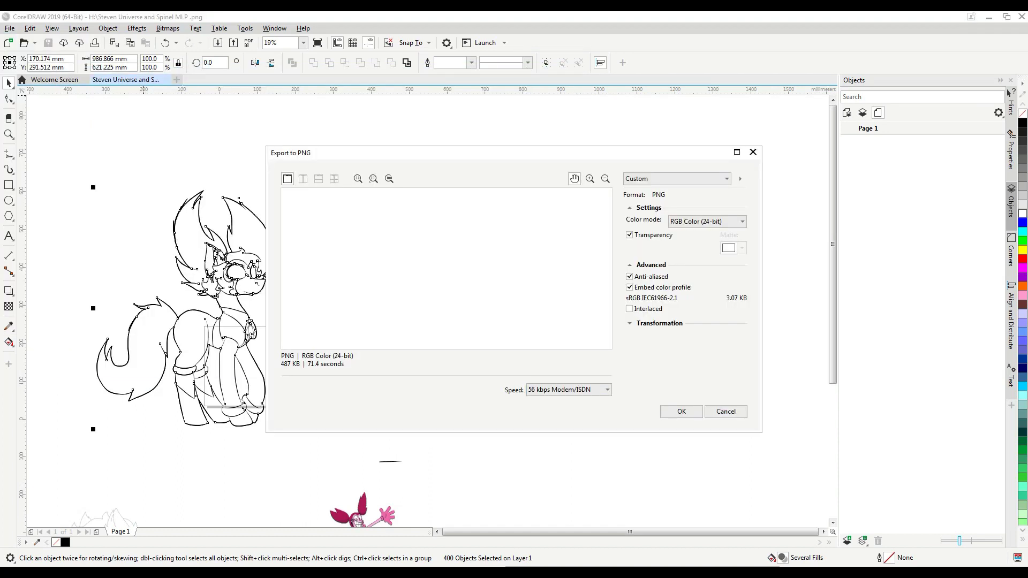
key(Return)
Step: Switch to PaintTool SAI and select "Steven Universe and Spinel MLP (With CorelDRAW) .png" on Removable Disk (H:) in the file explorer
key(alt+Tab)
key(Up)
key(Return)
key(alt+F4)
key(alt+Tab)
key(Return)
key(alt+Tab)
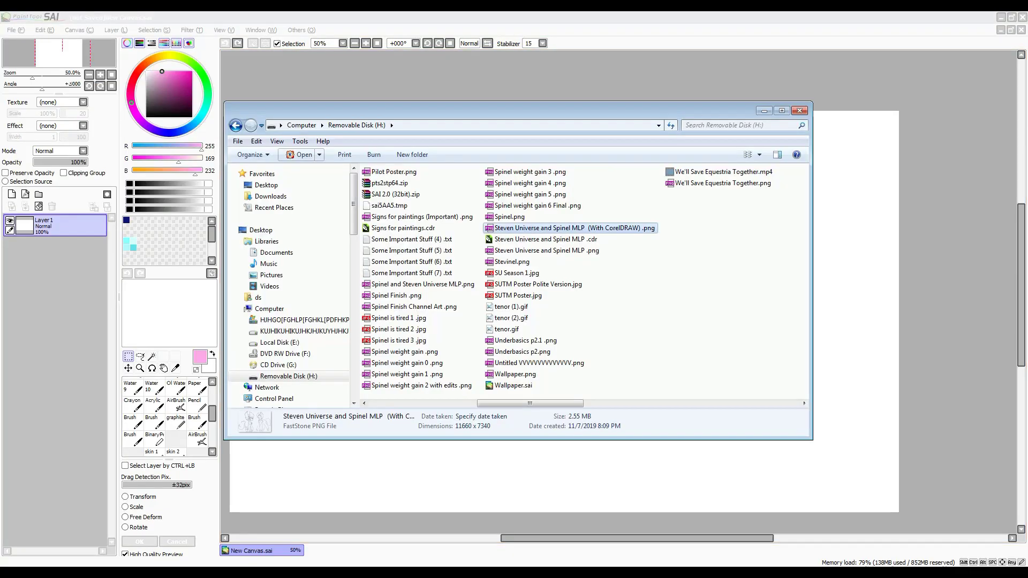
Step: End the running task in Windows Task Manager and open the With CorelDRAW PNG in Adobe Photoshop CS3
key(alt+Tab)
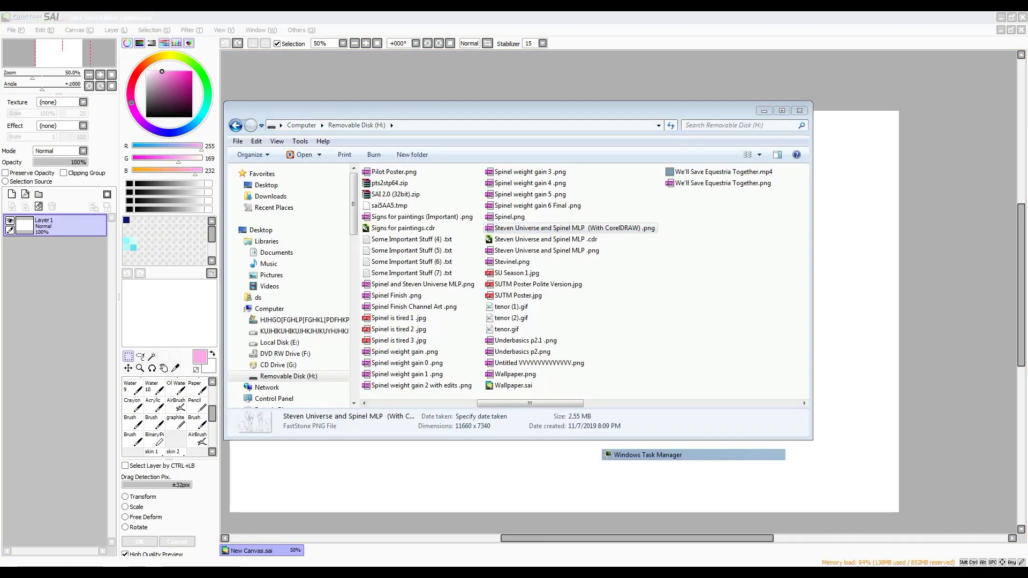
key(Delete)
key(alt+F4)
key(Return)
click(319, 155)
Step: Choose black and the Binary pen in PaintTool SAI and try a few strokes on the blank canvas
key(alt+Tab)
click(191, 117)
click(154, 439)
drag(438, 198, 394, 382)
drag(542, 151, 567, 278)
drag(654, 374, 591, 468)
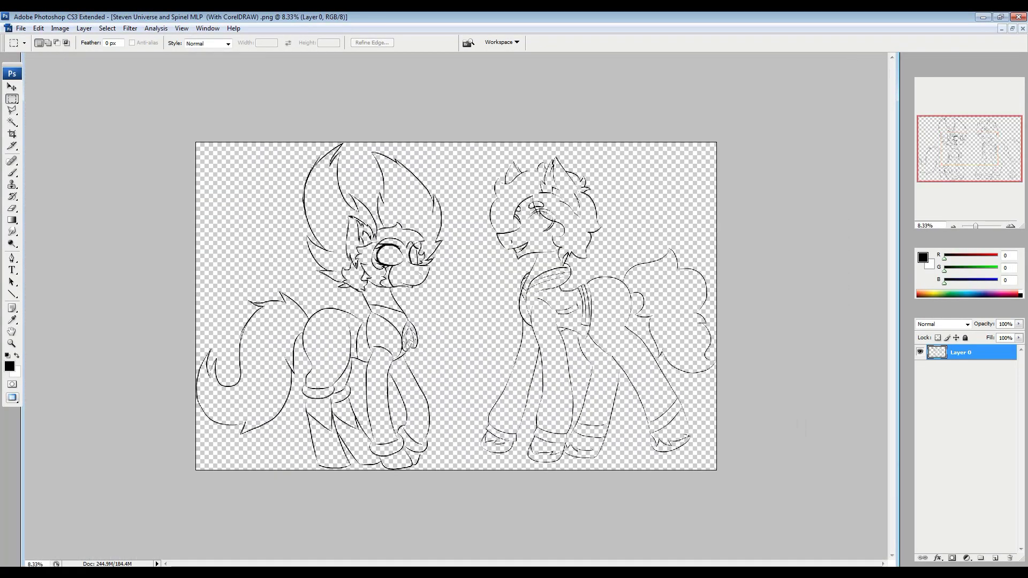
click(84, 28)
click(349, 87)
right_click(646, 305)
click(78, 231)
scroll(456, 307, up, 3)
scroll(456, 306, down, 3)
Step: Try selecting the whole line-art canvas in Photoshop and refining the selection edge, and return to the file explorer
click(12, 134)
click(12, 99)
click(48, 99)
key(ctrl+a)
click(372, 42)
click(581, 126)
key(alt+Tab)
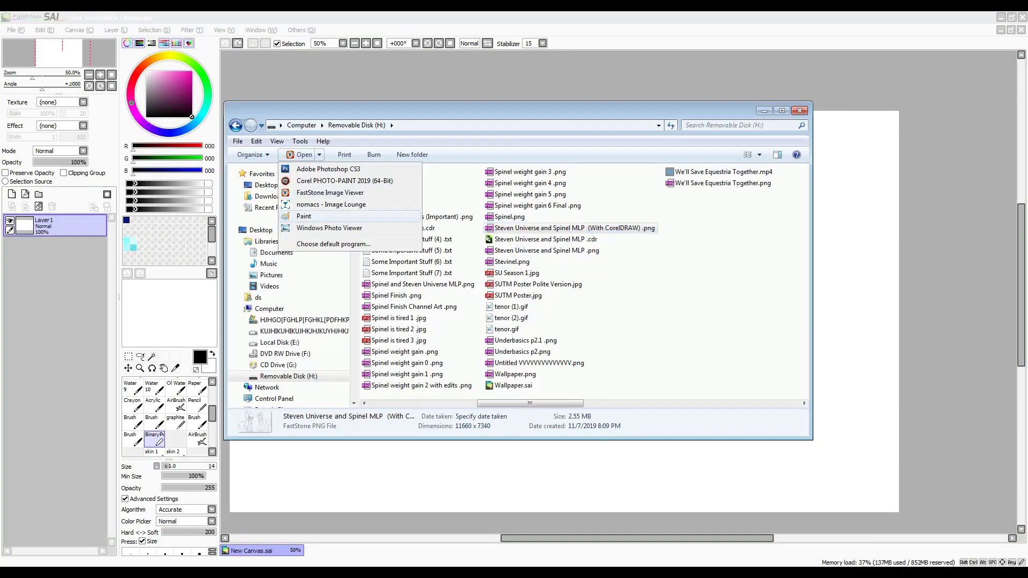
Step: Try opening the With CorelDRAW PNG in another image program and show its list of programs again
click(344, 225)
scroll(514, 289, up, 3)
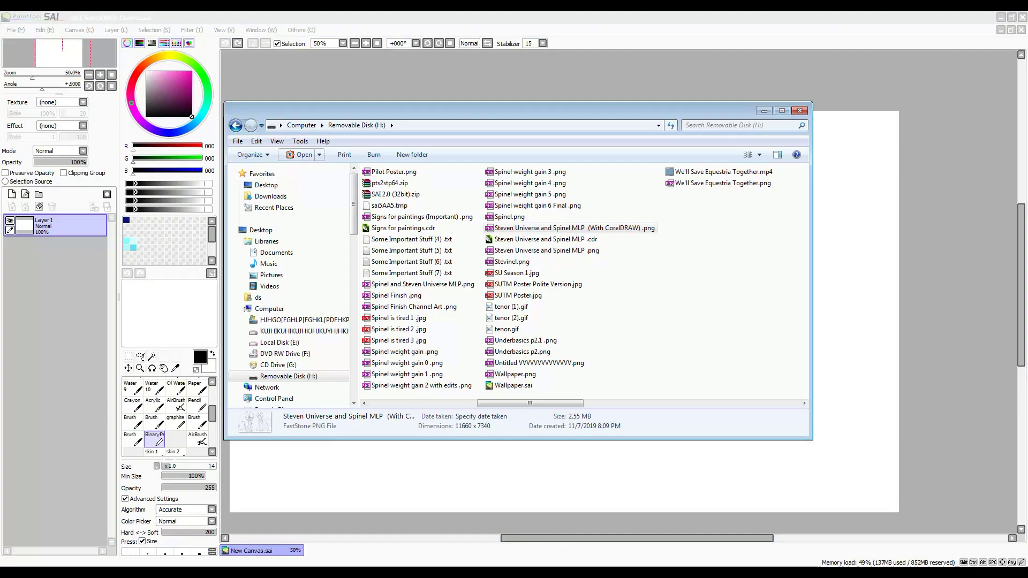
click(319, 154)
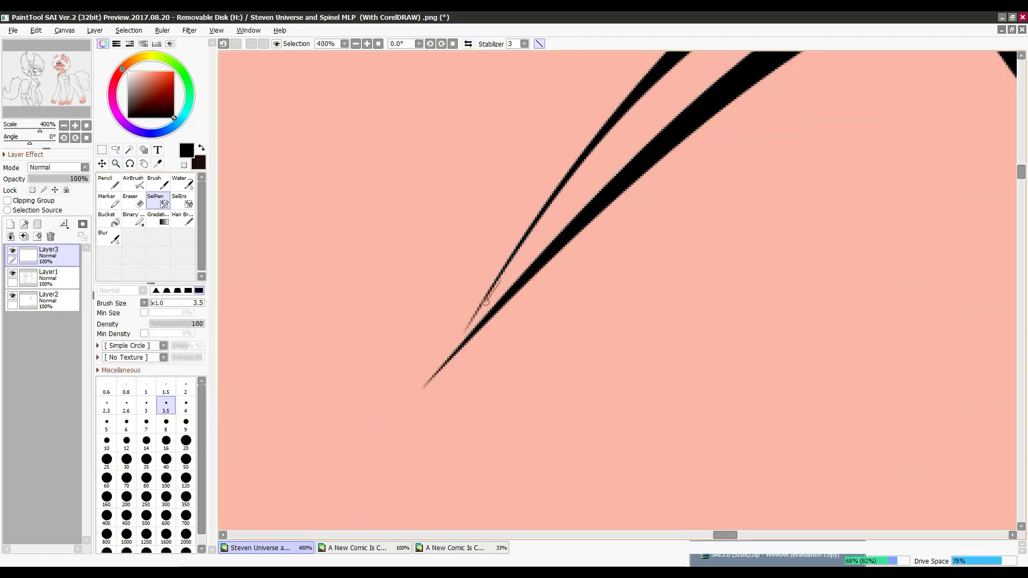
Step: Fill the tapered closed-eyelid outlines of the peach-coloured pony solid black on Layer3, using the Binary pen at size 12
drag(485, 301, 495, 300)
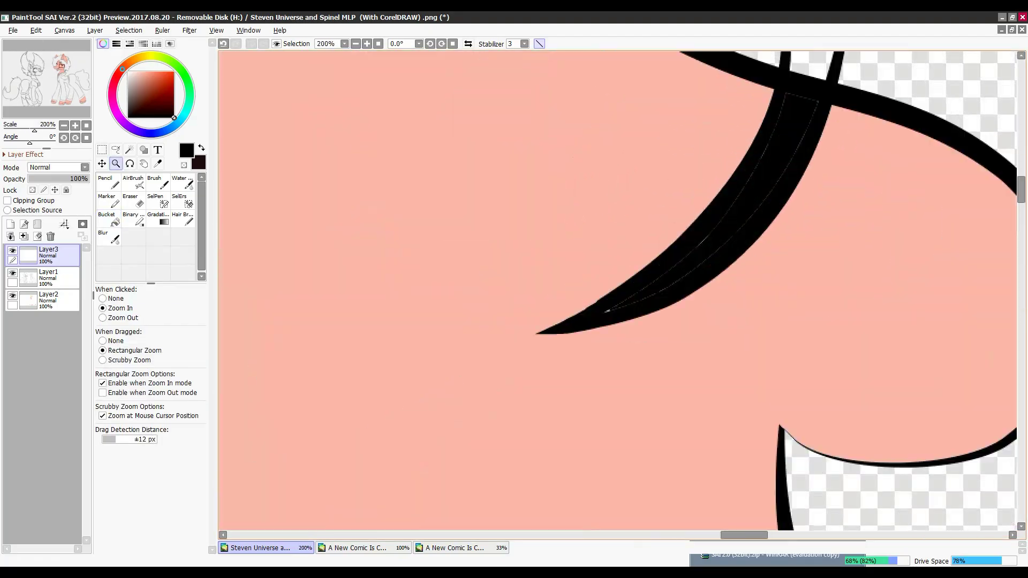
key(n)
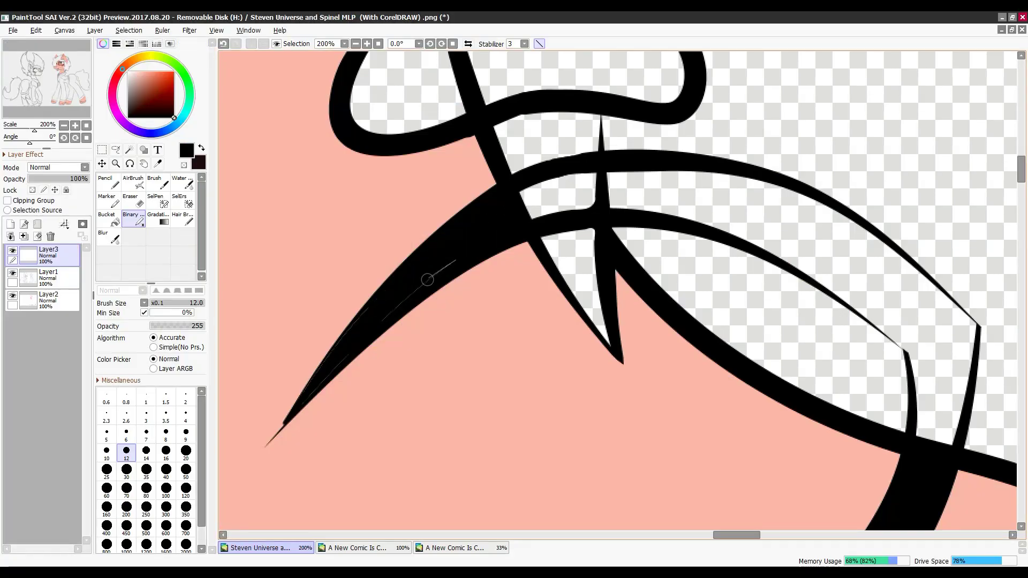
drag(427, 279, 705, 281)
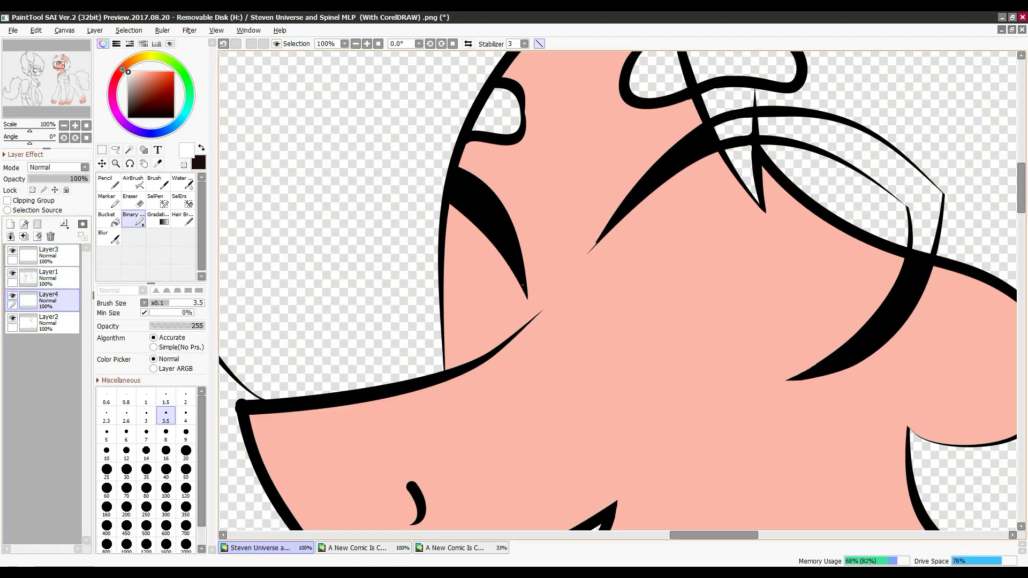
Step: Try a Binary pen stroke across the peach-coloured pony's face on Layer4 and undo it
click(249, 30)
key(Escape)
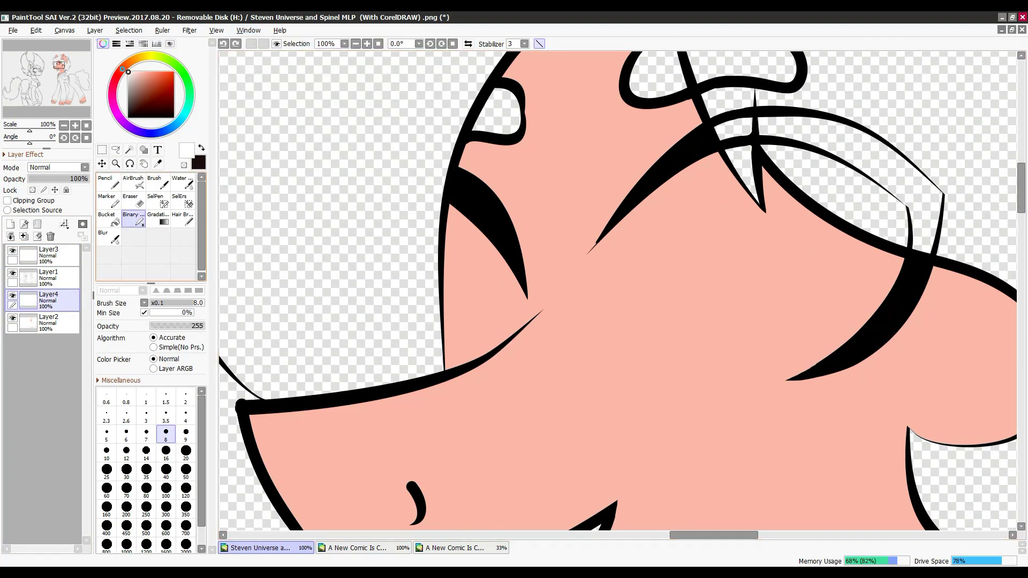
key(n)
drag(335, 298, 515, 317)
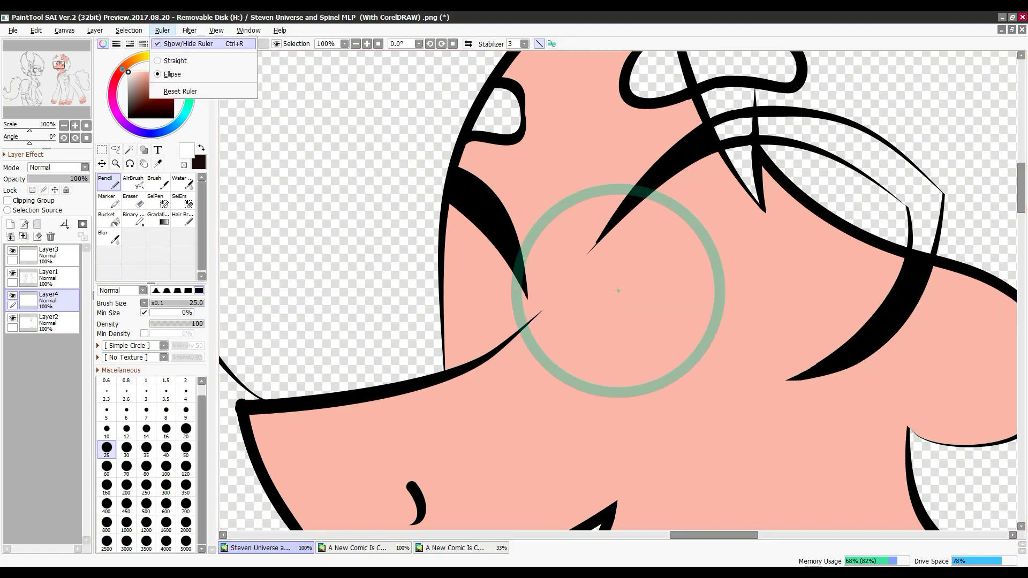
key(b)
key(ctrl+z)
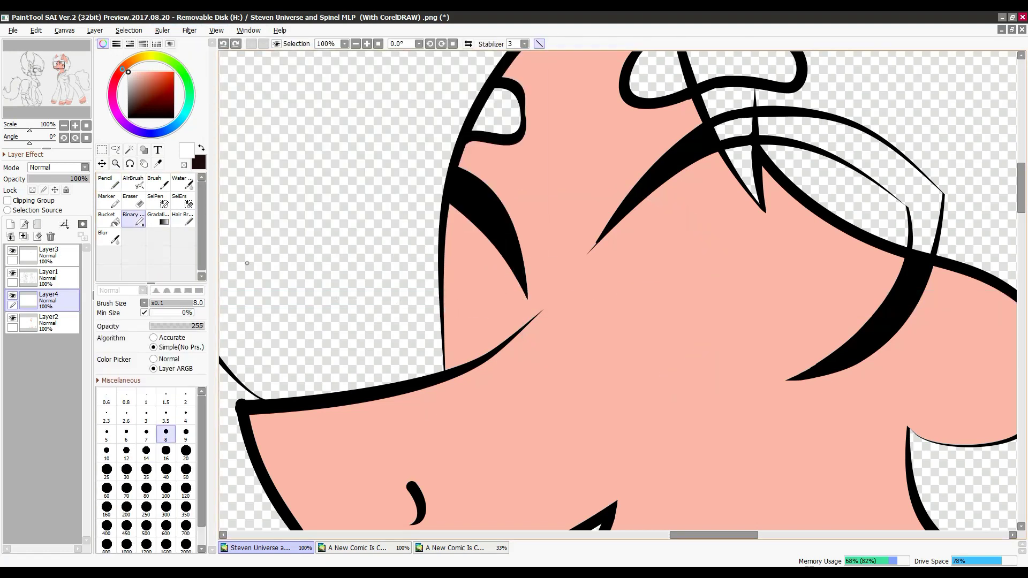
key(ctrl+z)
Step: Hide all user interface panels and show them again
click(129, 30)
mouse_move(248, 30)
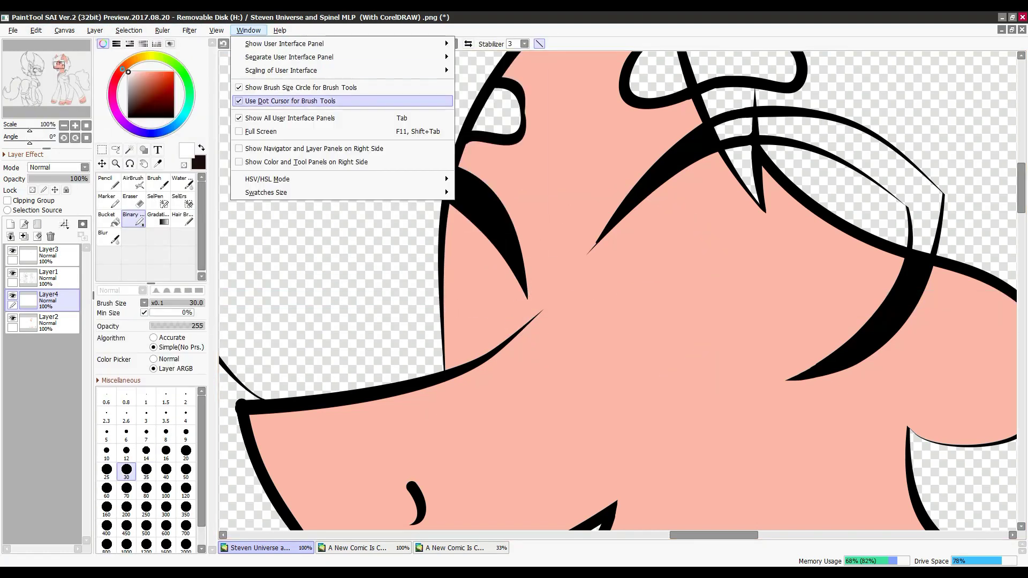
click(289, 118)
click(249, 30)
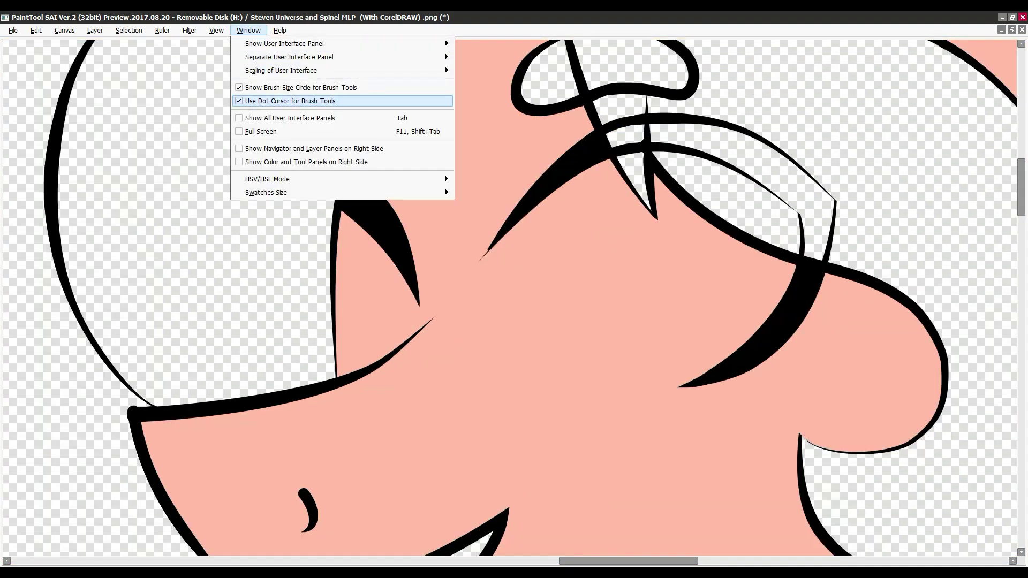
click(290, 118)
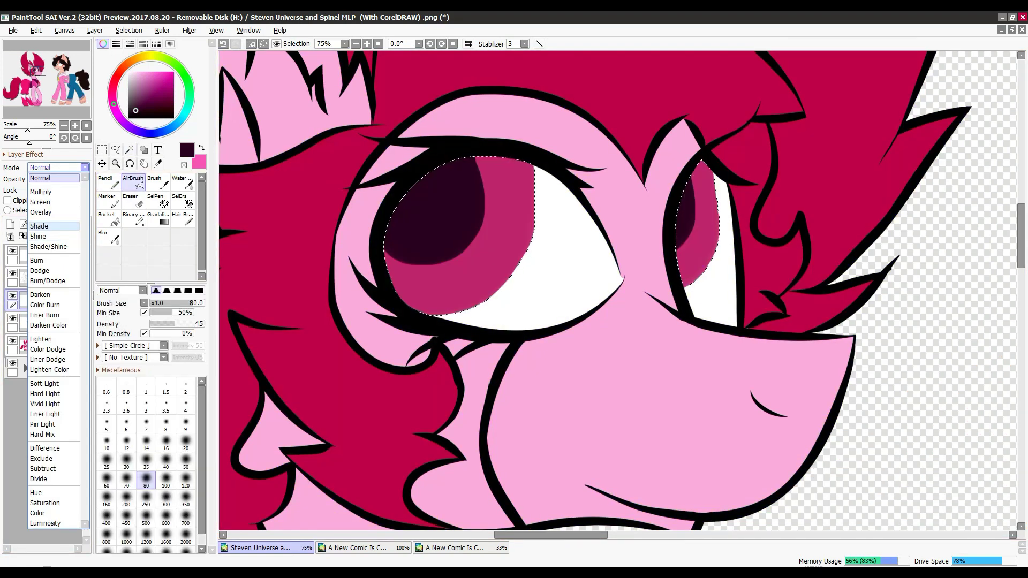
Step: Try shading the pink pony's irises dark on a Multiply layer and airbrushing a pink highlight on a new Shine layer
click(50, 183)
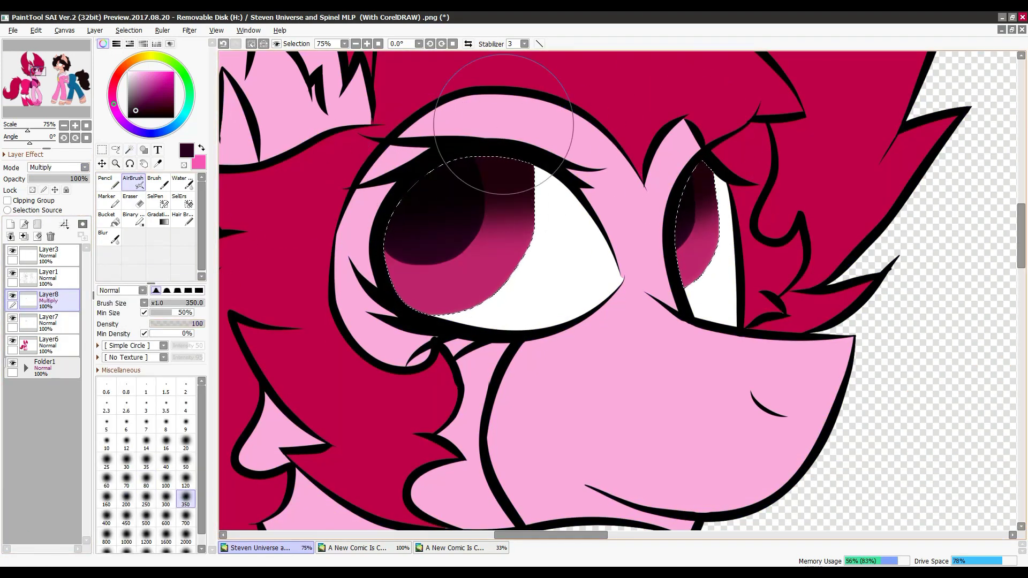
click(56, 167)
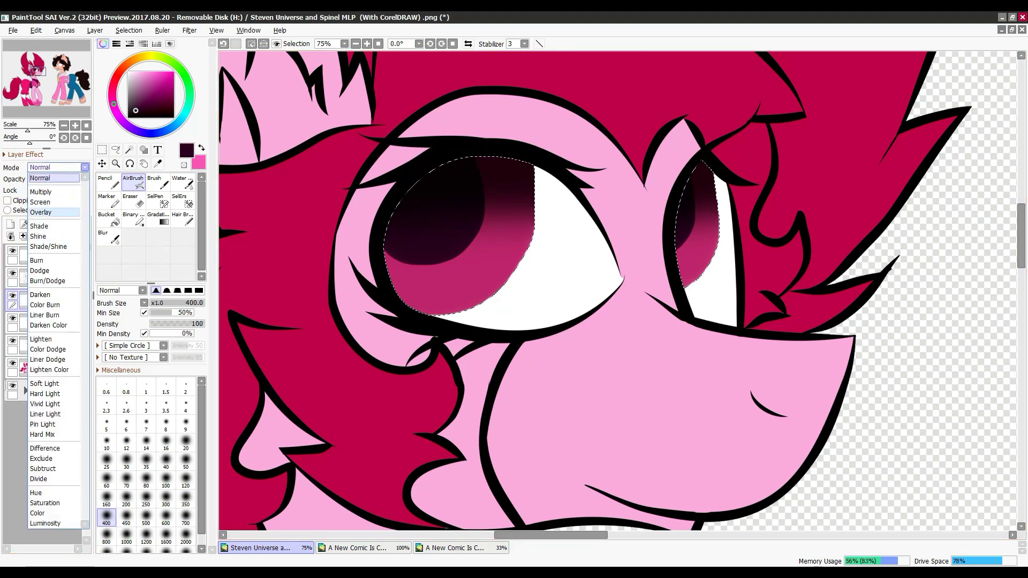
click(38, 236)
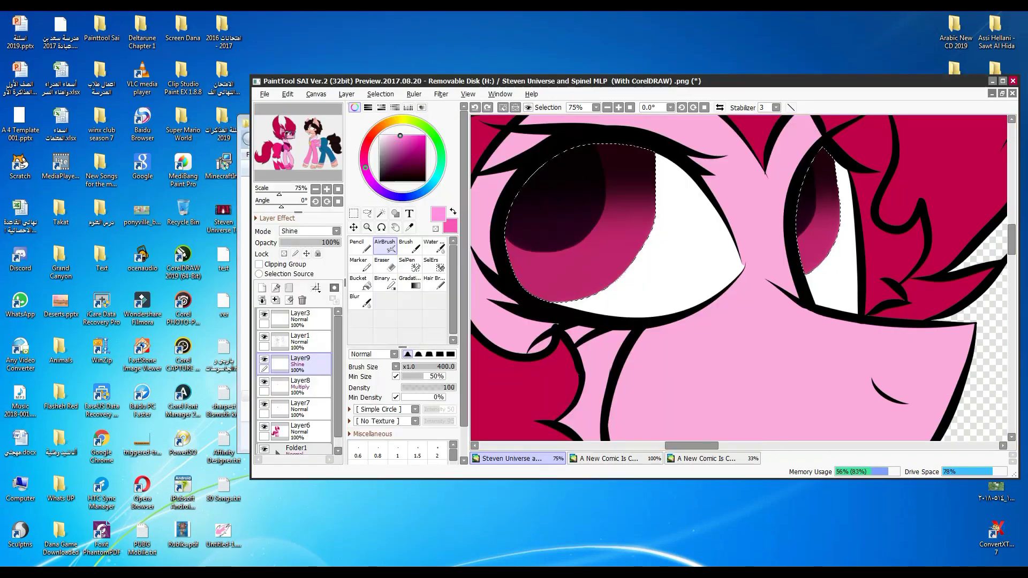
drag(567, 257, 642, 305)
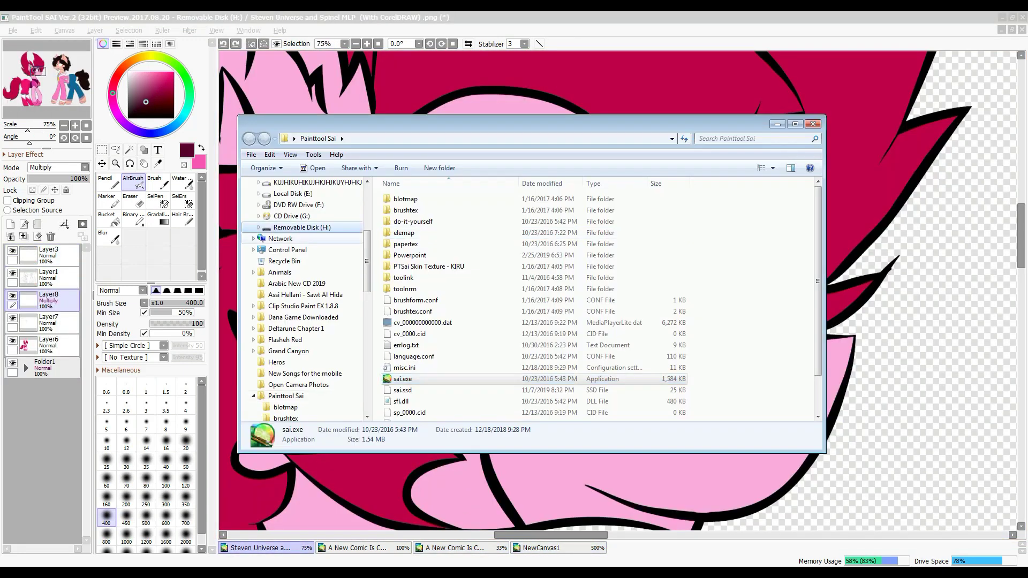
Step: Go up one level from the Painttool Sai folder in Windows Explorer
key(alt+Up)
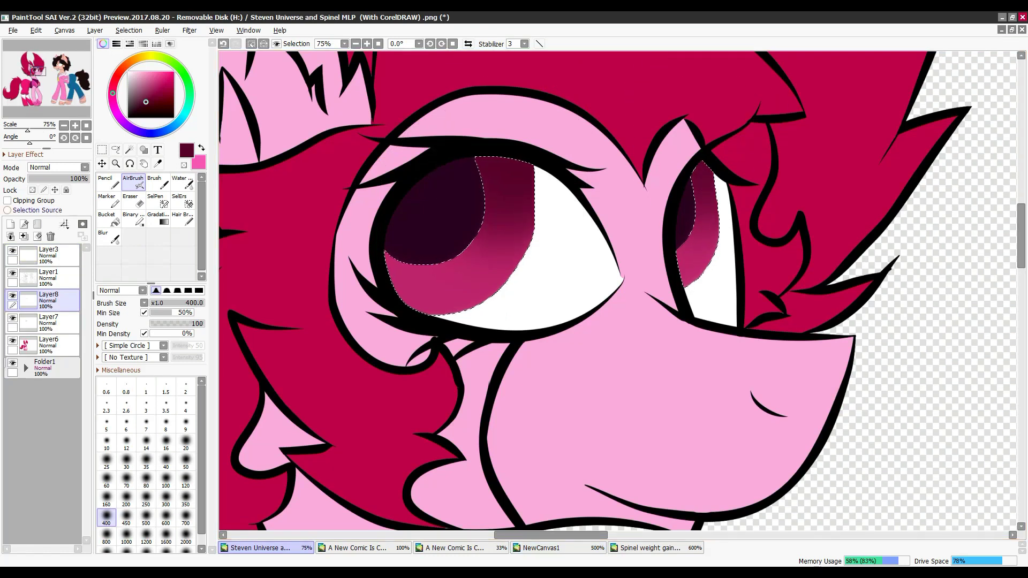
Step: Set the new layer above the iris shading to Shine and airbrush a light pink glow over the pink pony's lower irises
click(57, 167)
click(38, 236)
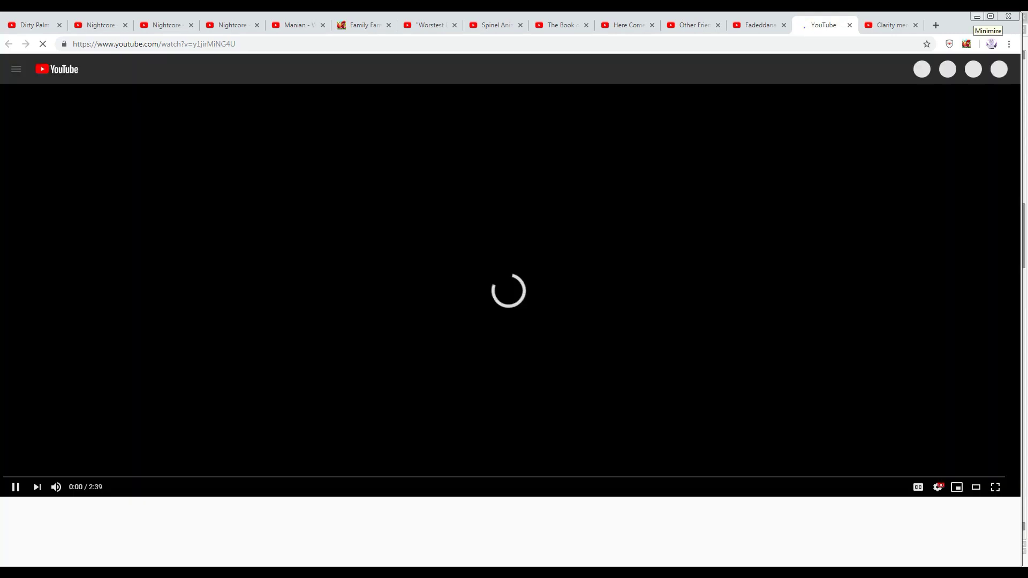
key(bracketleft)
key(bracketleft)
Step: Paint pale pink reflections in the pink pony's eyes on the Shine layer Layer10, using the Binary pen at progressively smaller sizes
key(b)
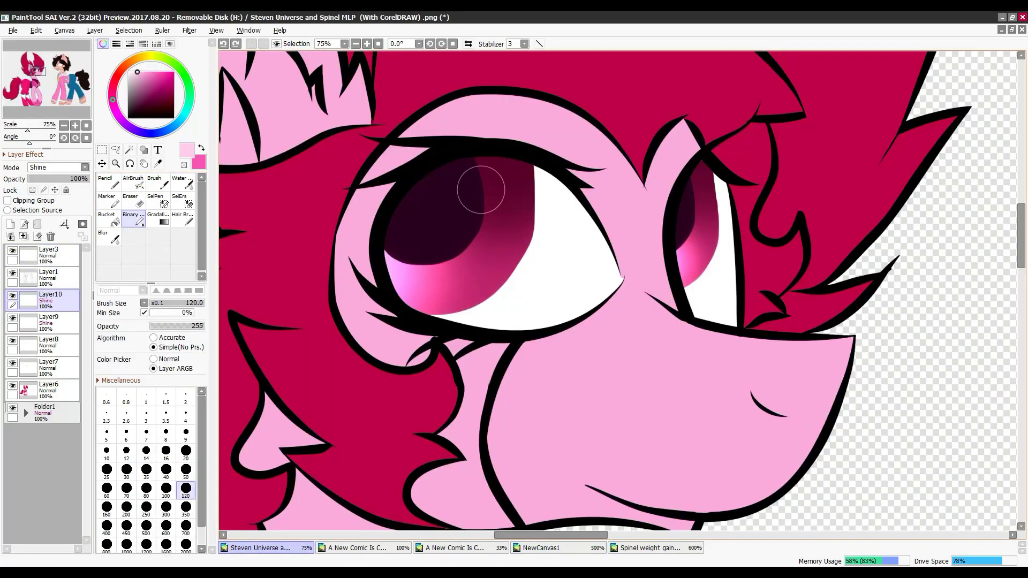
drag(483, 185, 472, 230)
key(bracketleft)
key(bracketleft)
key(bracketleft)
key(bracketleft)
key(bracketleft)
key(bracketleft)
drag(406, 266, 432, 259)
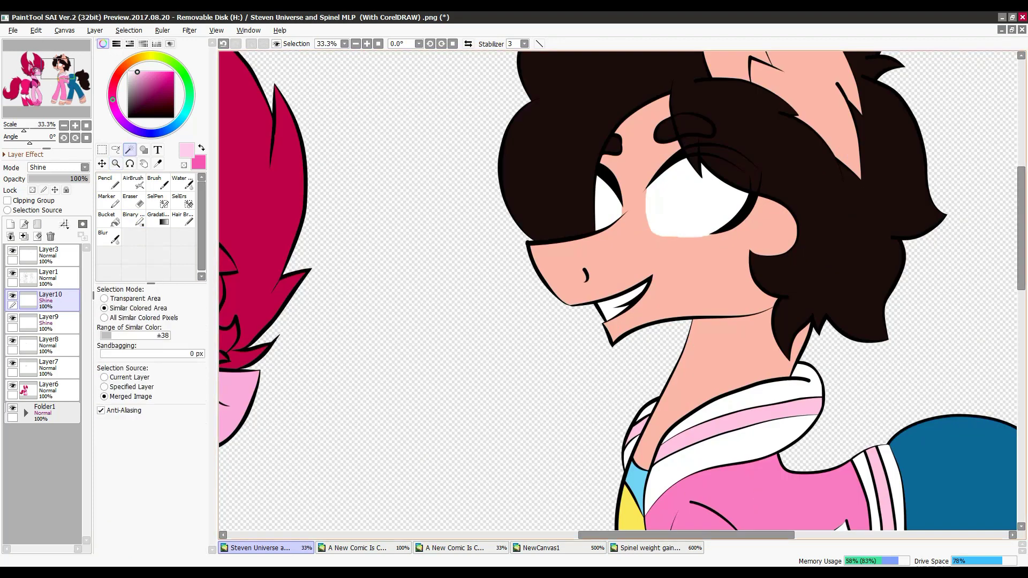
Step: Paint the peach-coloured pony's irises pink and add dark magenta pupils inside them on Layer7 with the Pencil
key(n)
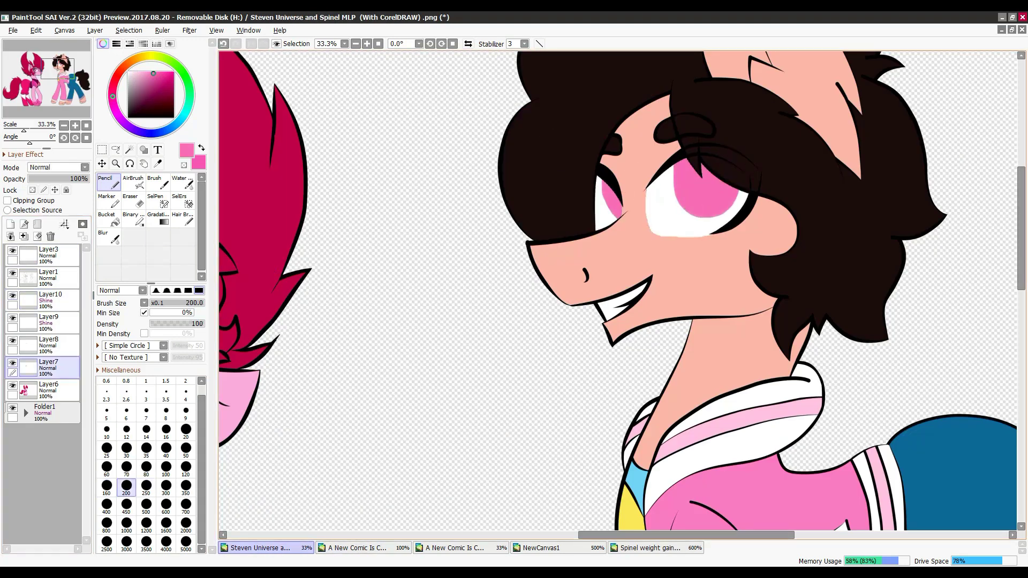
key(w)
click(703, 193)
key(n)
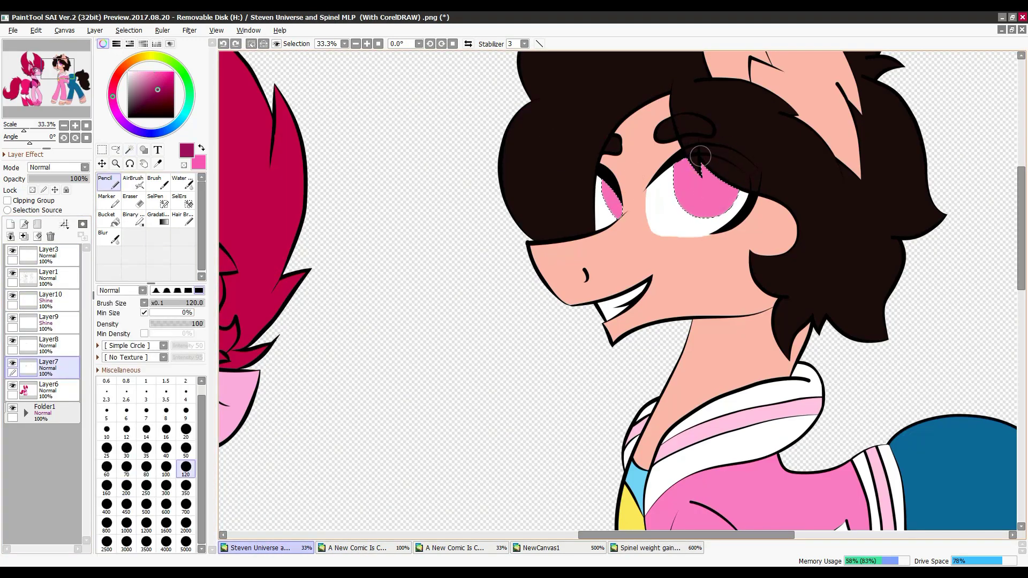
key(ctrl+d)
Step: Select the peach-coloured pony's irises around the pupils and airbrush magenta shading over their upper part on Layer8 at size 400
key(w)
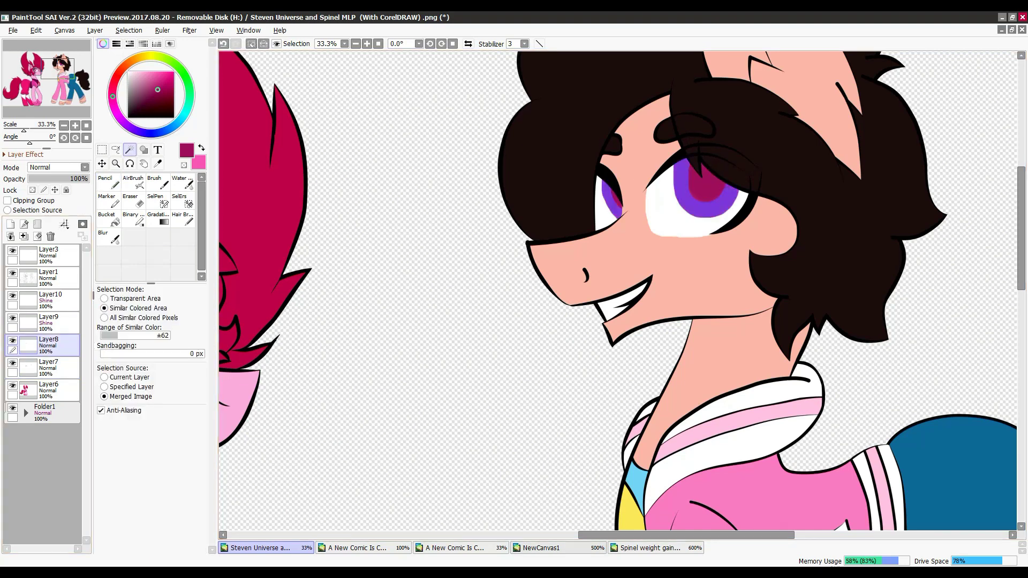
click(704, 192)
key(v)
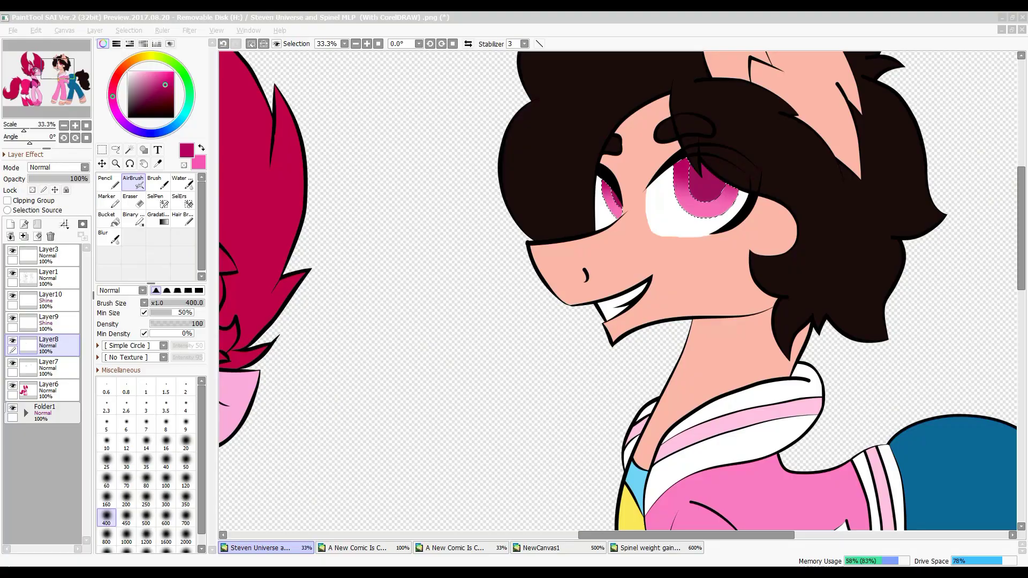
Step: Select the peach-coloured pony's pupils and repaint them dark maroon on Layer7 with the Pencil at size 160
key(w)
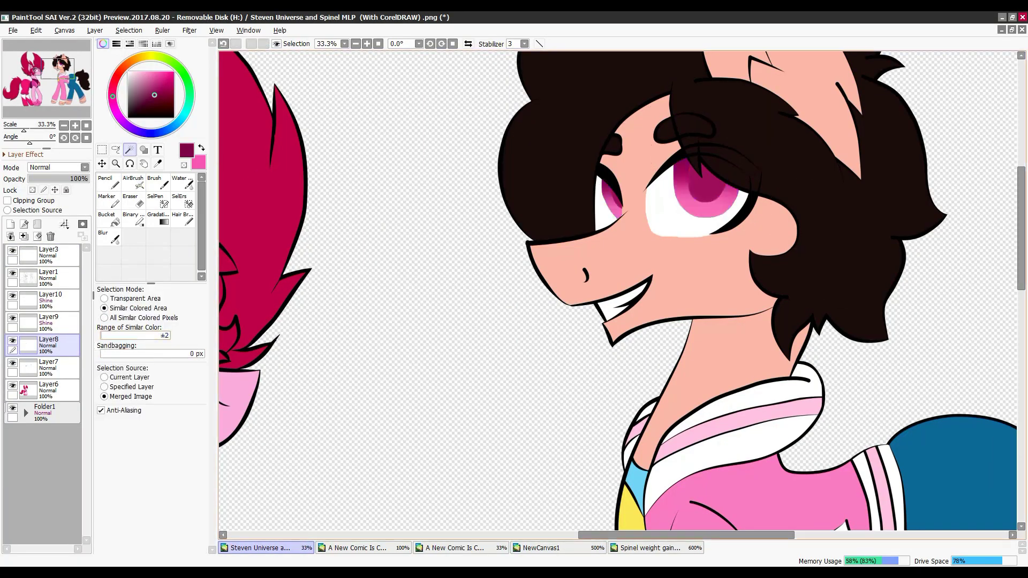
click(701, 190)
key(n)
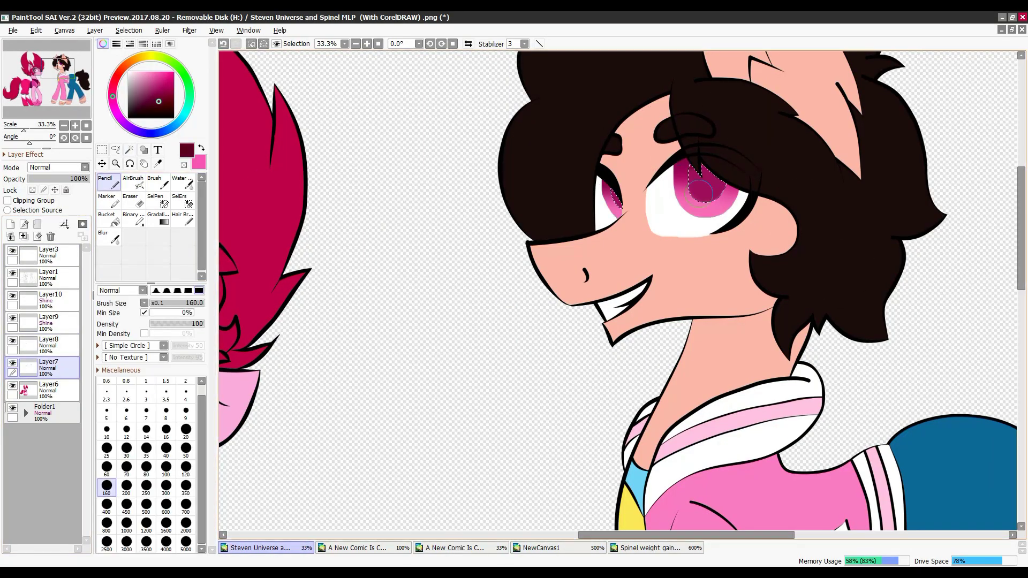
scroll(749, 148, left, 5)
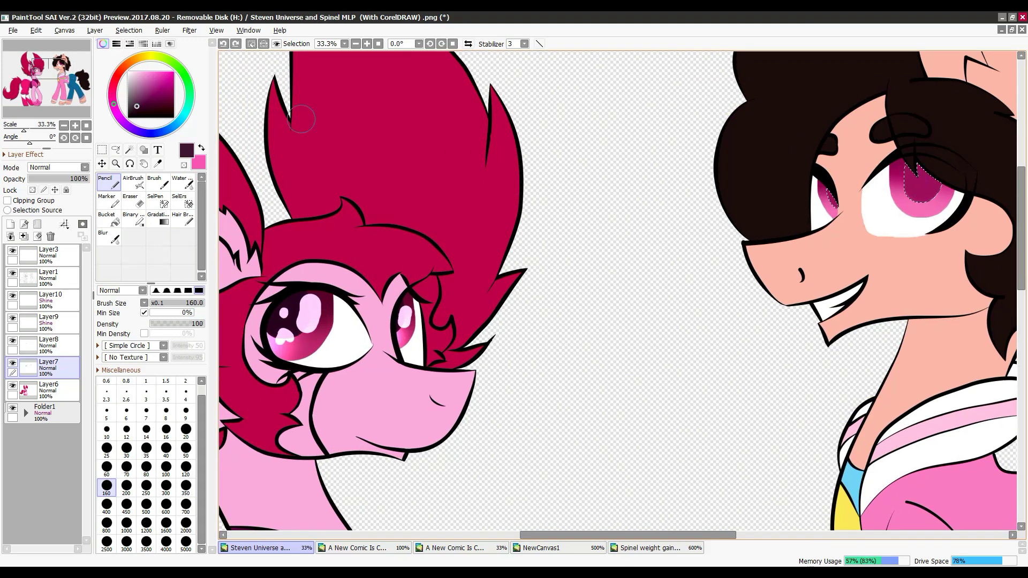
scroll(824, 167, right, 5)
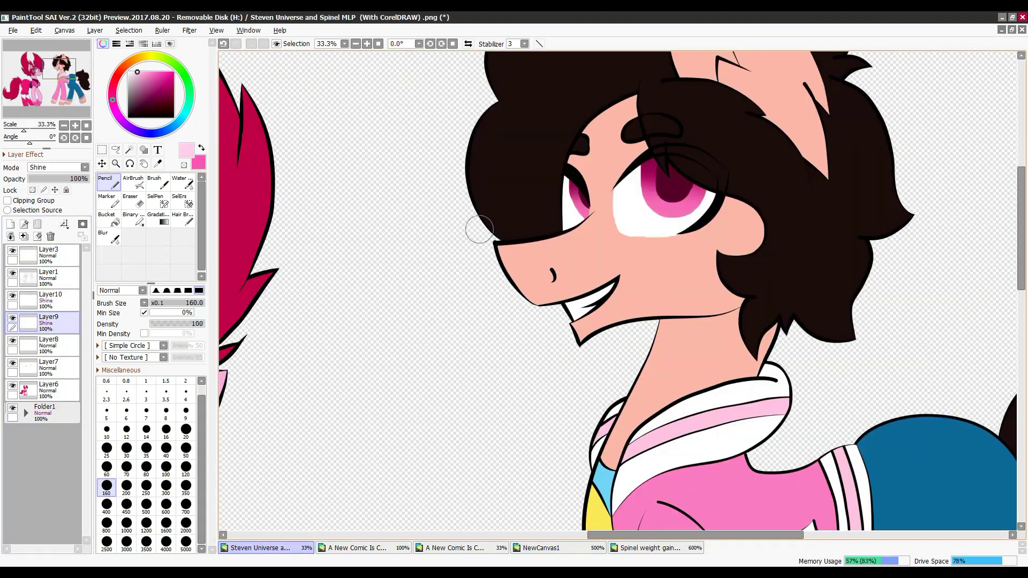
Step: Select the peach-coloured pony's irises and airbrush a light pink glow along their lower edge on the Shine layer Layer9
key(w)
click(691, 185)
click(48, 321)
click(132, 182)
key(ctrl+Tab)
key(ctrl+shift+Tab)
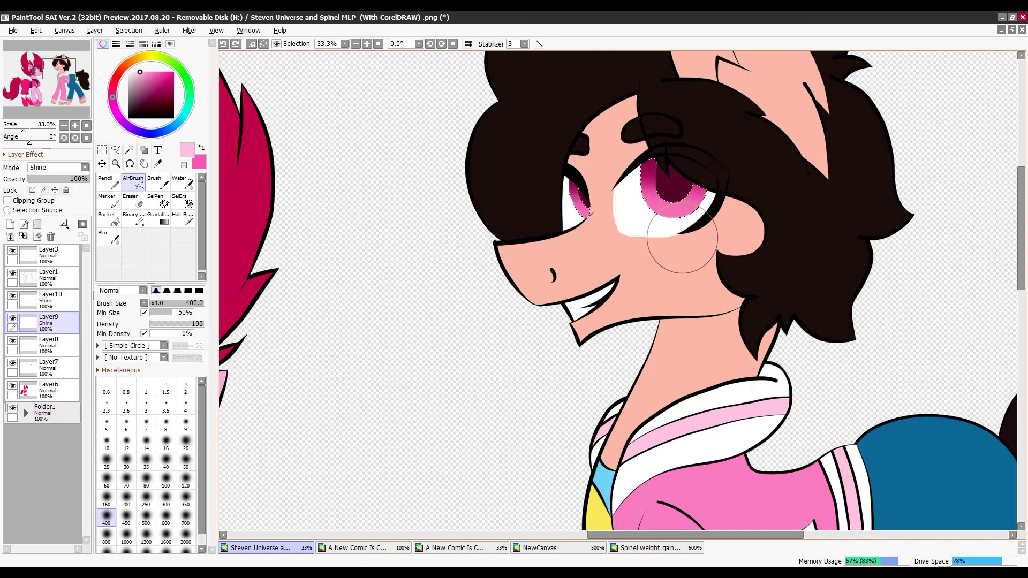
Step: Add a Shine layer at 72% opacity above Layer9 and airbrush a paler pink glow over the lower irises at size 500
scroll(640, 249, left, 2)
click(10, 223)
click(58, 167)
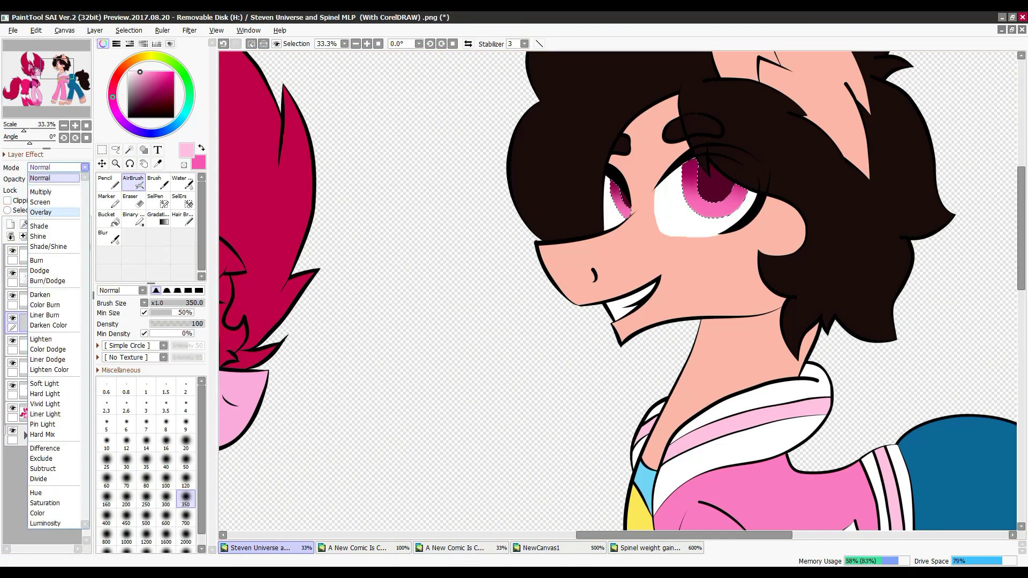
click(48, 267)
key(])
key(])
key(])
key(ctrl+shift+Tab)
key(ctrl+Tab)
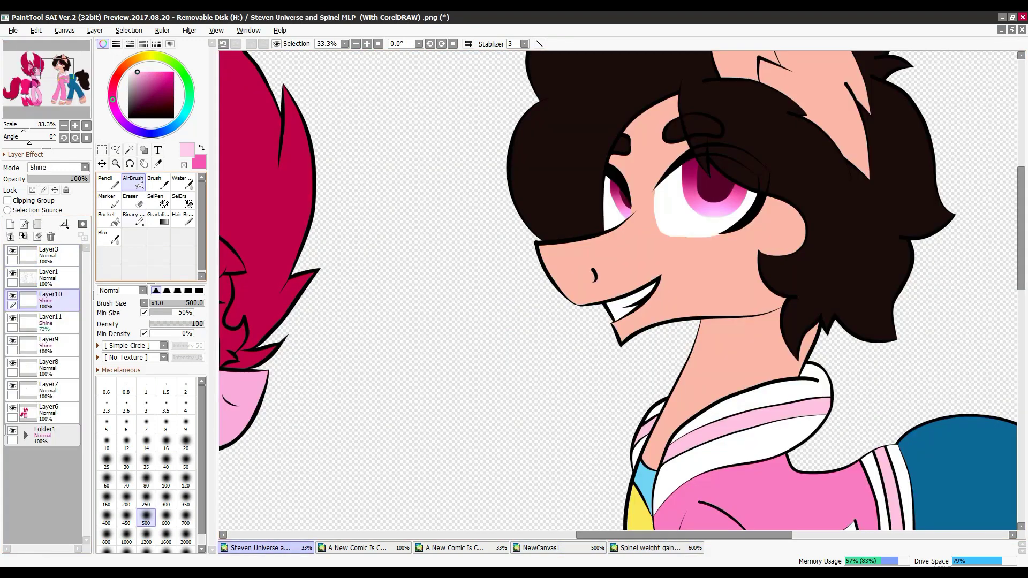
Step: Draw pale pink oval reflections and a star sparkle in the peach-coloured pony's eyes on Layer10 with the Binary pen
click(48, 298)
click(133, 218)
scroll(712, 198, up, 4)
drag(717, 182, 723, 251)
key(bracketleft)
key(bracketleft)
key(bracketleft)
key(bracketleft)
key(bracketleft)
key(bracketleft)
key(bracketleft)
key(bracketleft)
key(bracketleft)
key(bracketleft)
drag(366, 236, 391, 278)
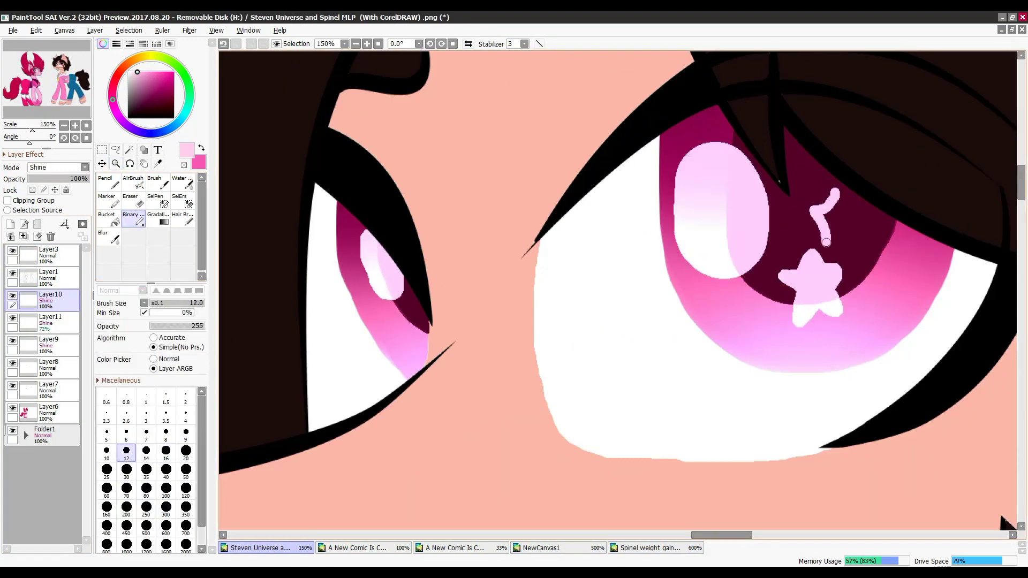
Step: Group all the line-art, colour and eye layers into a folder and merge it into a single layer
key(w)
key(minus)
key(minus)
key(minus)
key(minus)
key(minus)
key(minus)
key(minus)
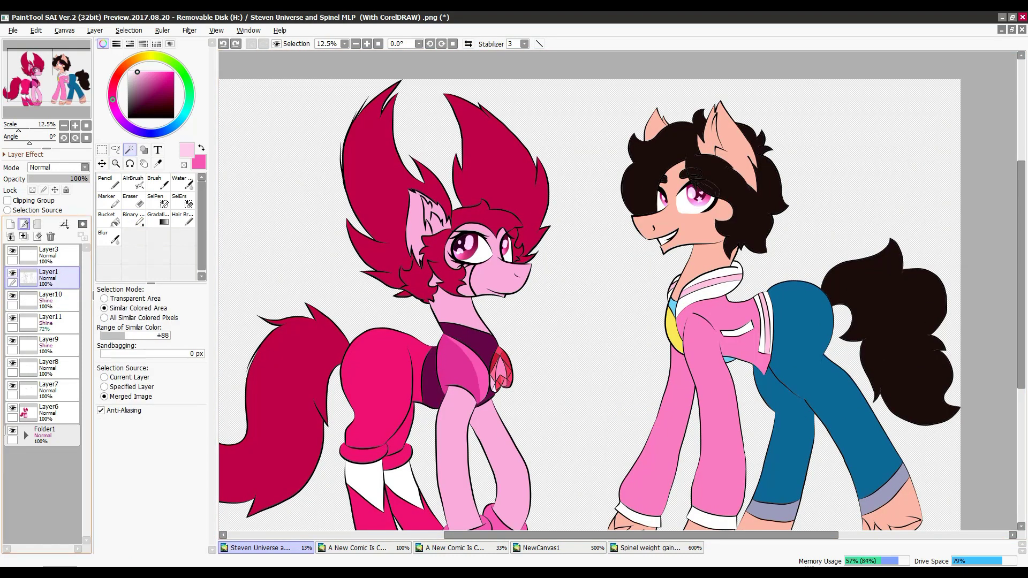
click(48, 367)
key(ctrl+g)
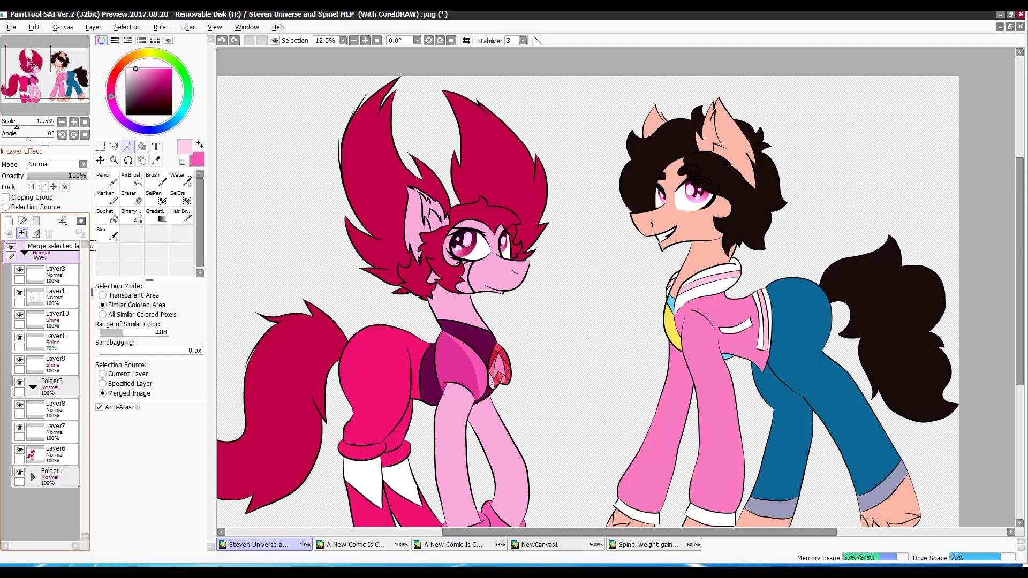
click(23, 236)
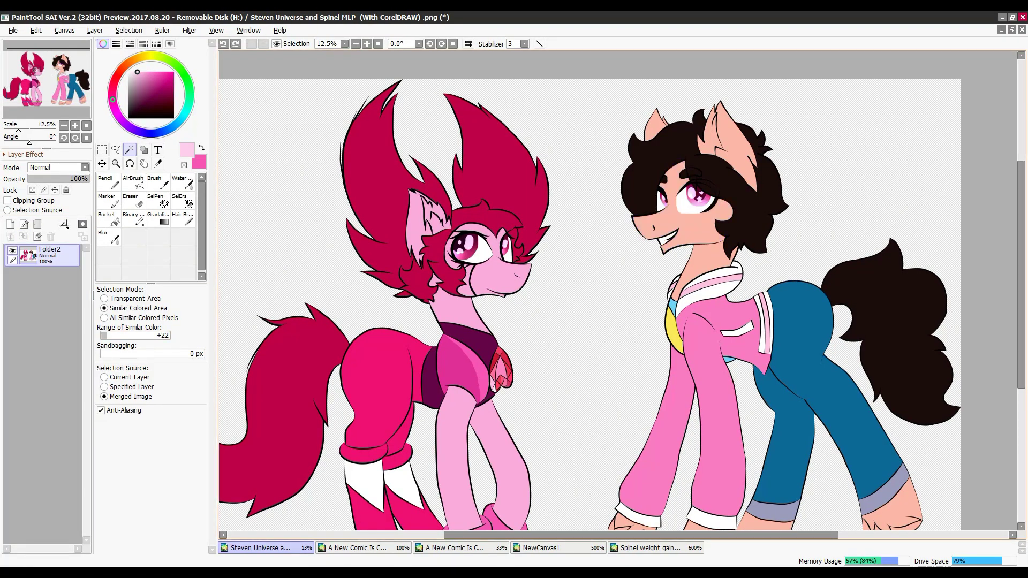
Step: Add a new layer above the merged artwork and select both ponies' face areas with the Magic Wand
key(ctrl+shift+n)
click(669, 230)
scroll(475, 263, up, 5)
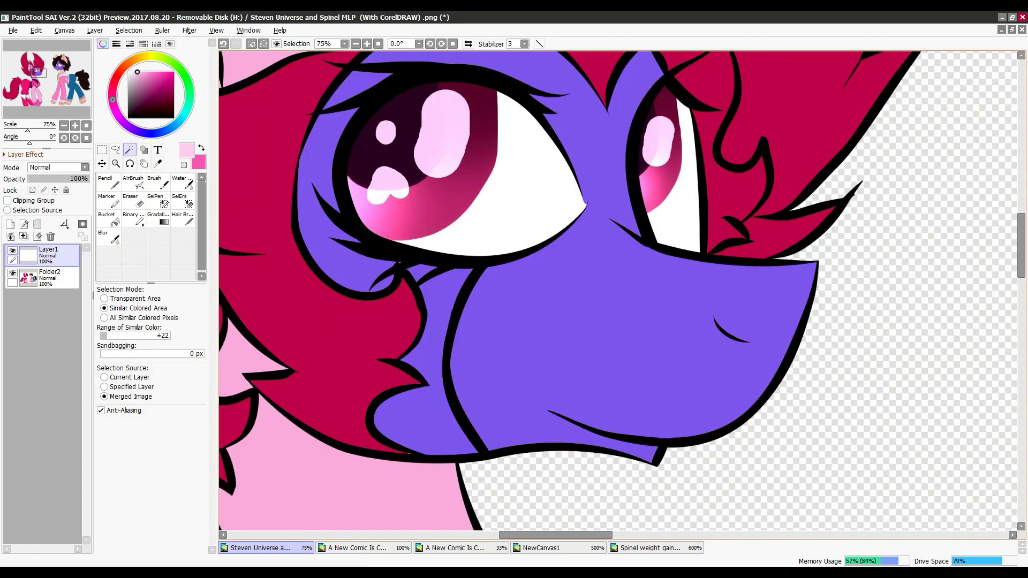
Step: Take the blush colours from the NewCanvas1 swatches and airbrush a crimson blush on the pink pony's cheek
scroll(621, 289, down, 4)
key(ctrl+Tab)
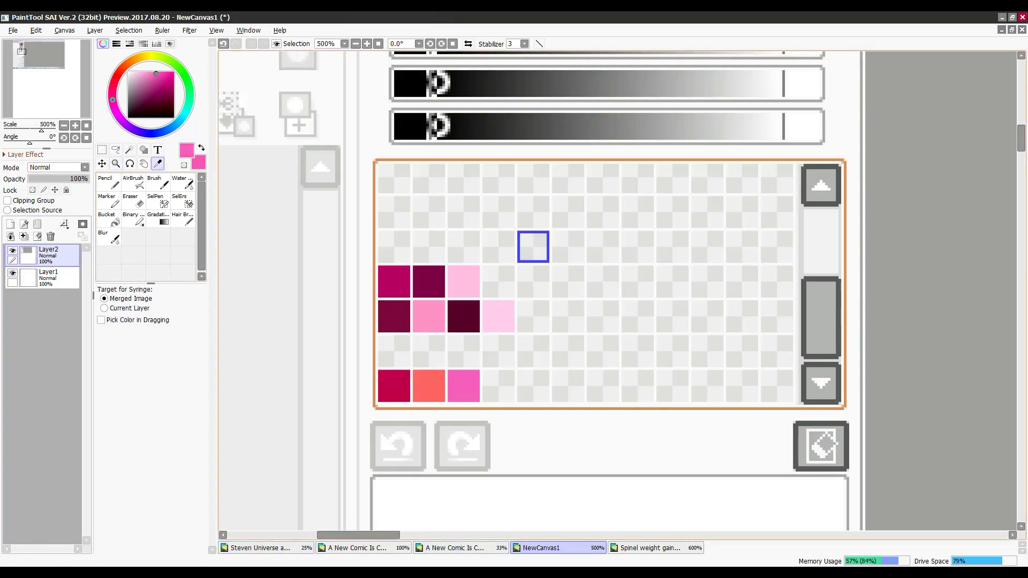
key(ctrl+Tab)
key(v)
mouse_move(300, 321)
mouse_down()
mouse_move(343, 300)
mouse_move(321, 332)
mouse_move(383, 312)
mouse_up()
scroll(382, 310, up, 2)
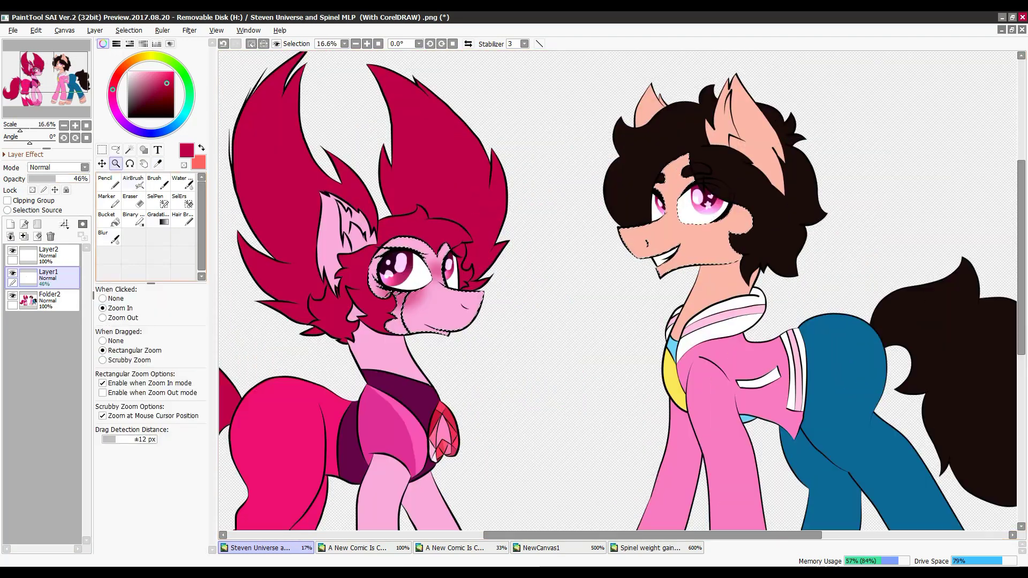
Step: Airbrush a salmon blush on the peach-coloured pony's cheeks and soften the blush layers with the Blur tool at size 350
key(Page_Down)
key(x)
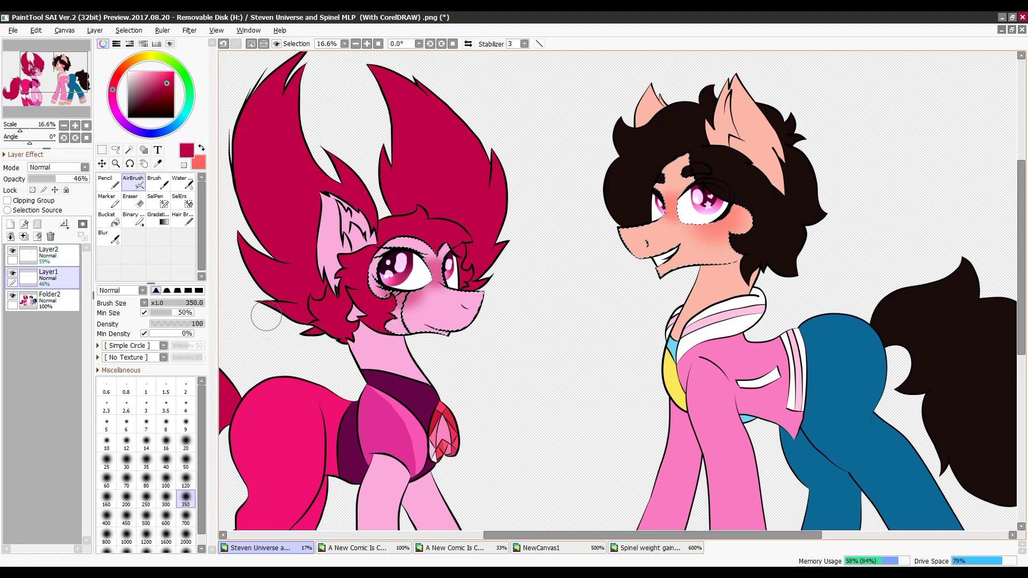
key(r)
key(Page_Up)
key(bracketright)
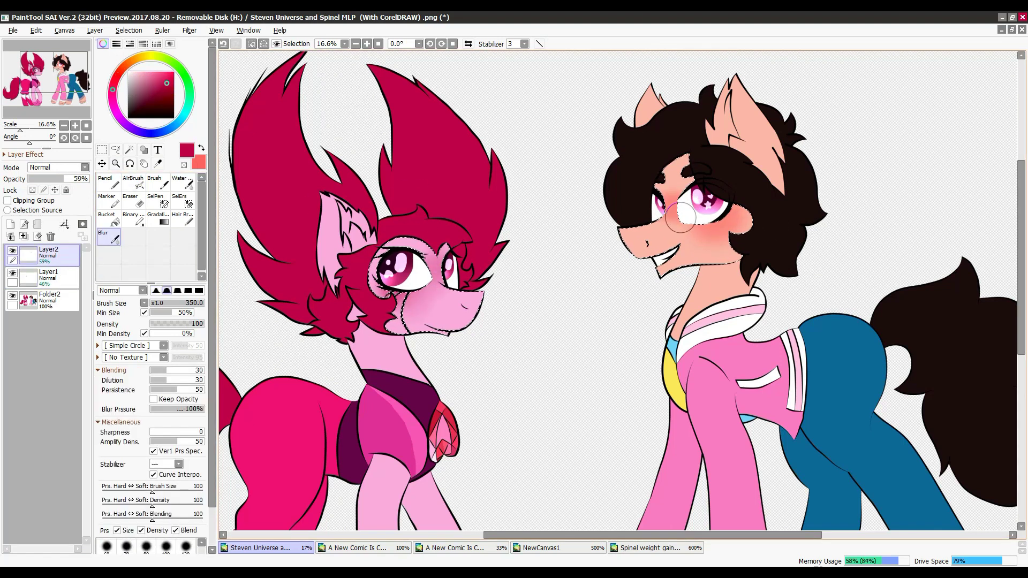
Step: Add a new Shine layer above the blush and select the central facet of the pink pony's chest gem
key(w)
key(ctrl+shift+n)
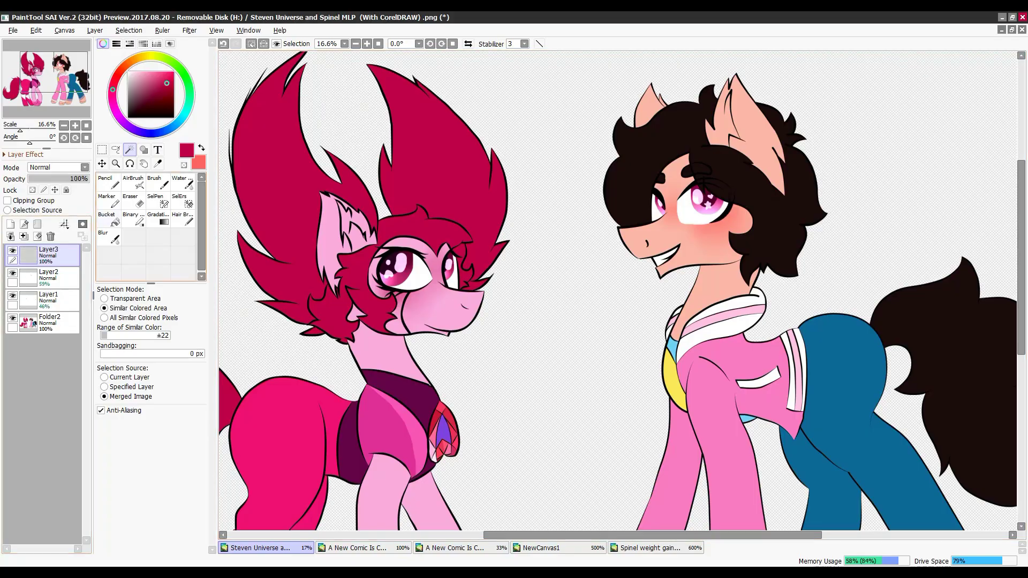
key(b)
Step: Switch to Chrome, open a suggestion for "we wish" from the address bar, and return to PaintTool SAI
key(alt+Tab)
key(ctrl+Tab)
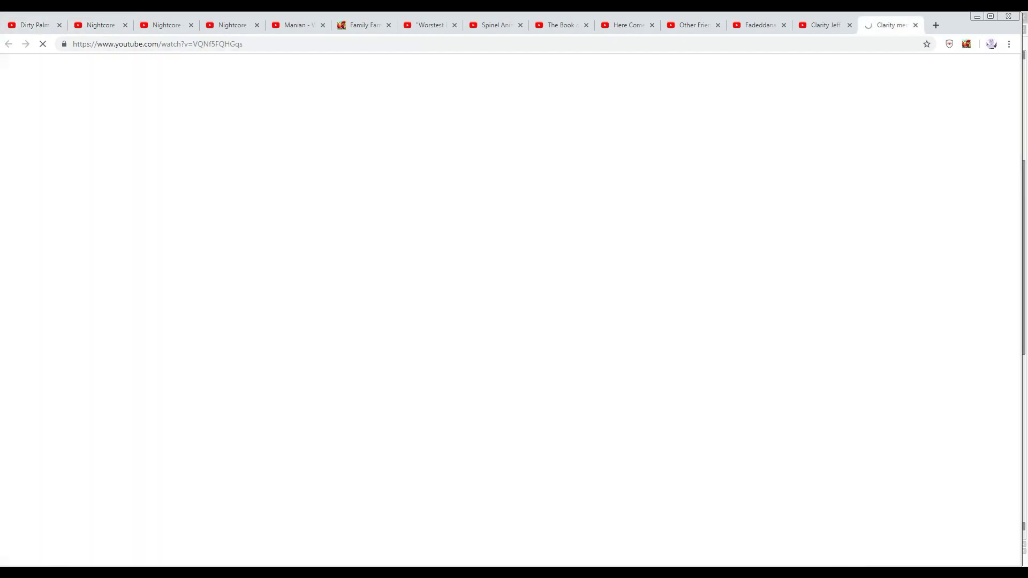
key(ctrl+l)
text(w)
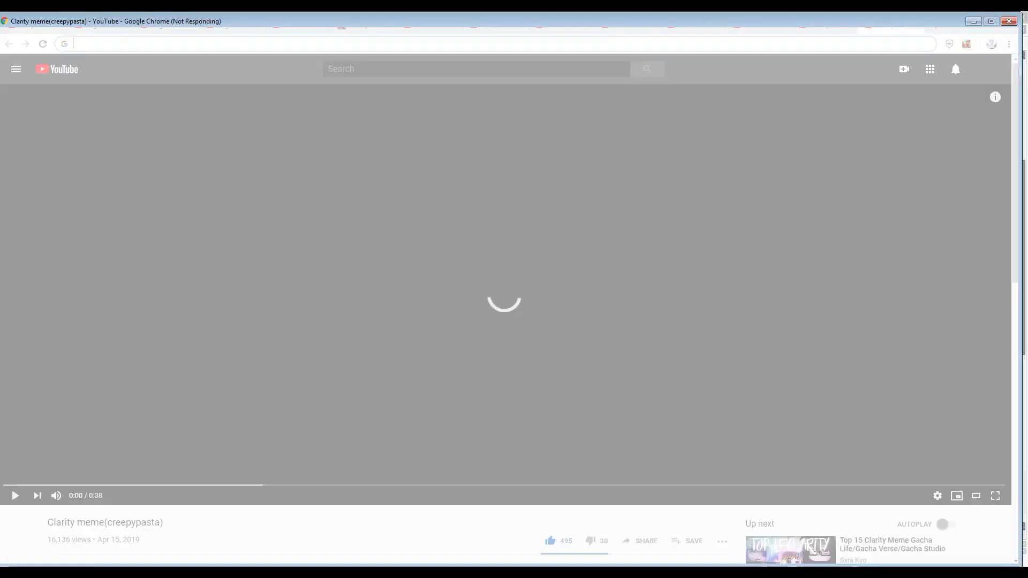
text(e wish)
key(Down)
key(Return)
key(alt+Tab)
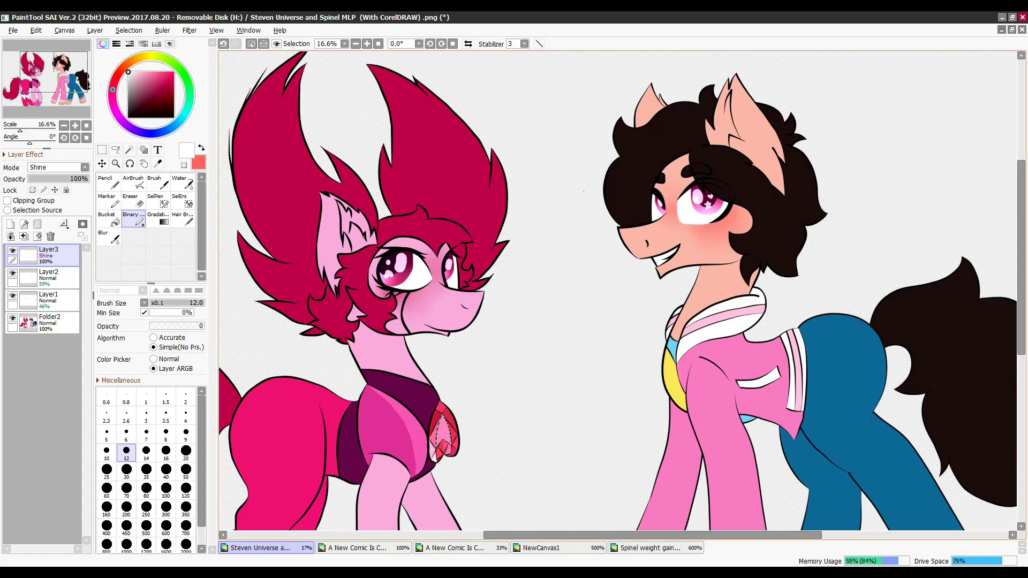
Step: Select both ponies' ears and airbrush crimson shading into the pink pony's ear on Layer2 at size 700
key(w)
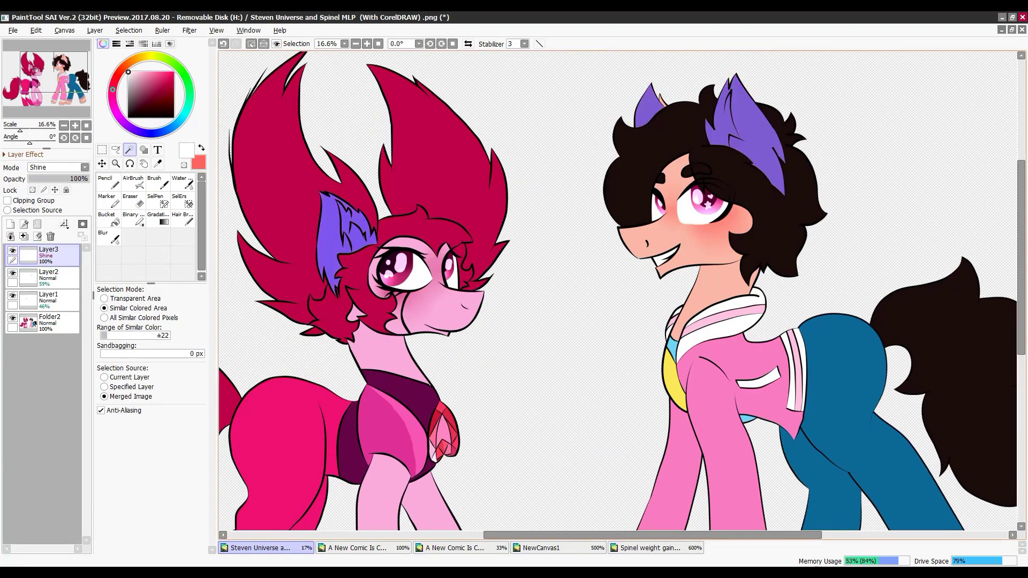
alt+click(287, 269)
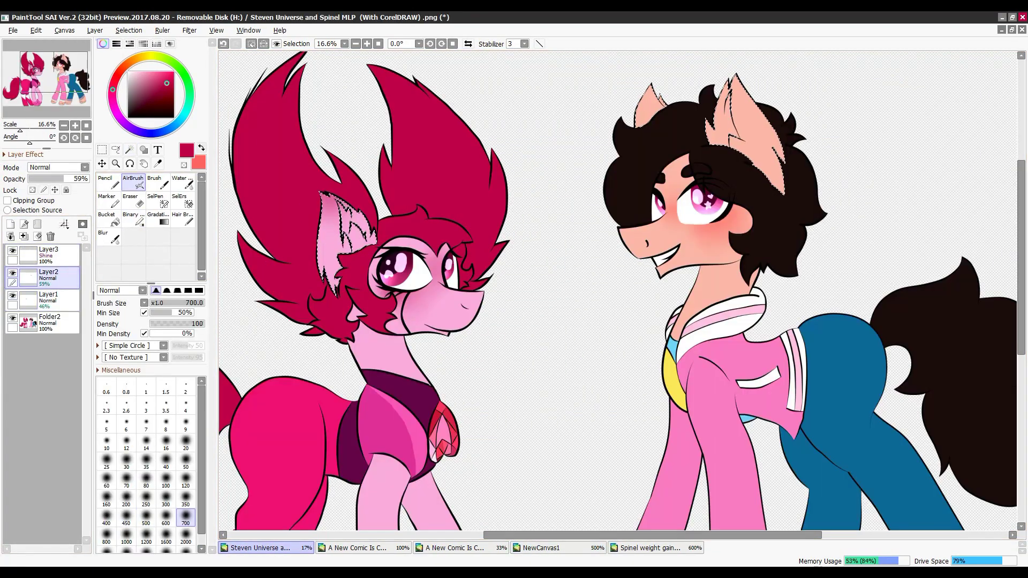
key(x)
key(bracketright)
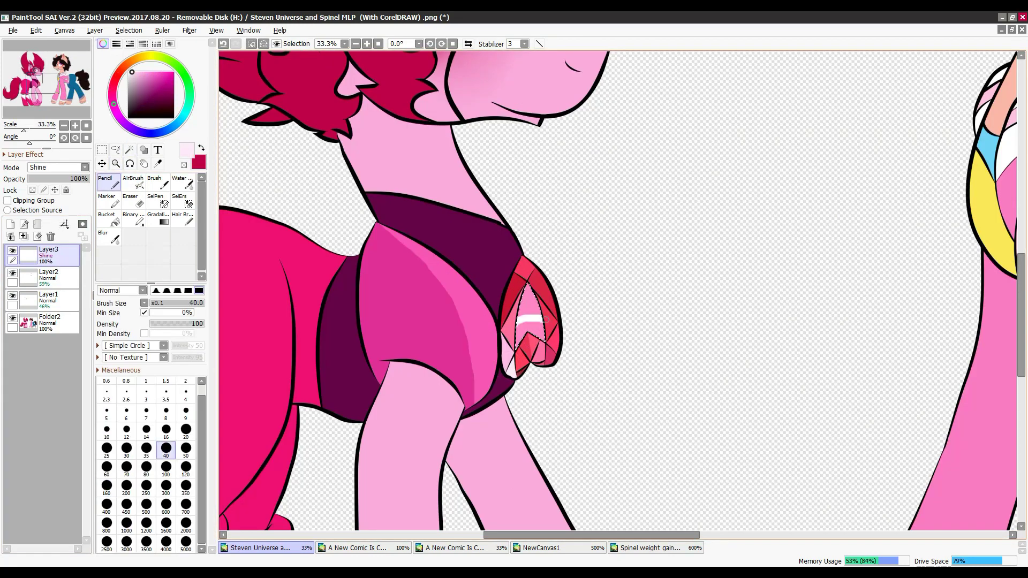
Step: Paint white highlight bands across the central facet of the pink pony's chest gem on the Shine layer with the Pencil at size 14
scroll(525, 315, up, 3)
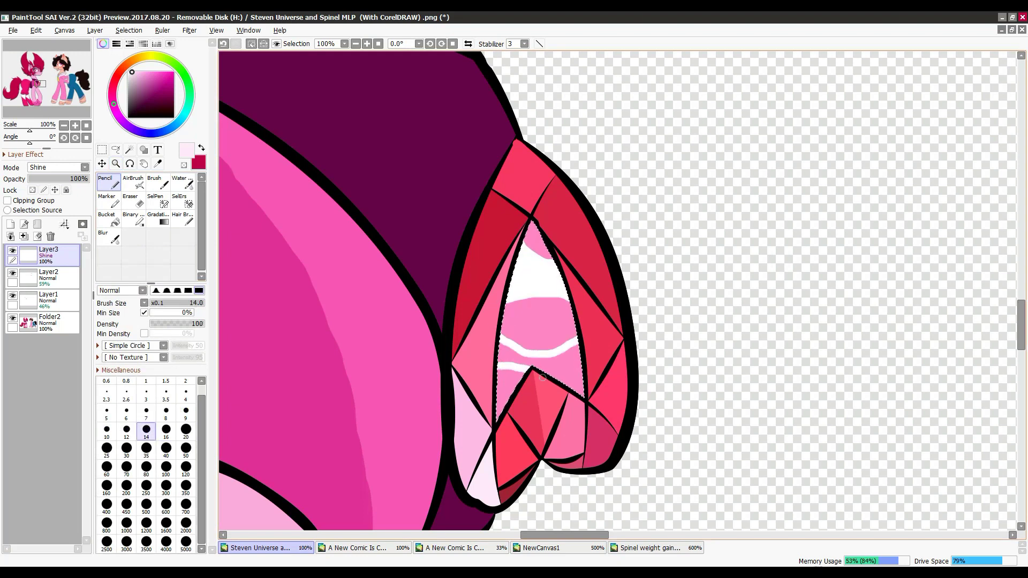
drag(47, 179, 55, 179)
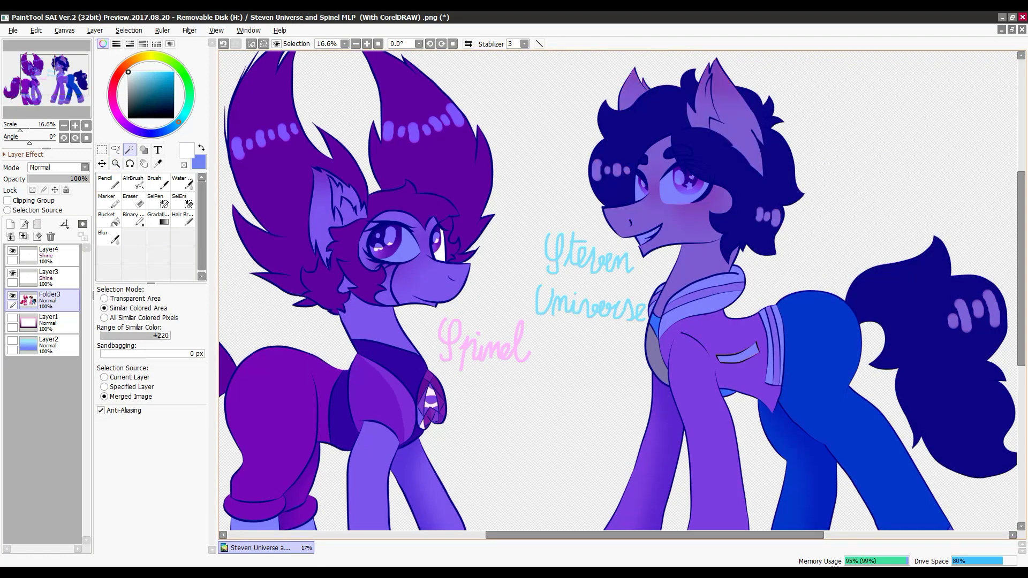
Step: Show the gradient background layers and add a new layer directly below the ponies' folder for the selected character area
key(ctrl+minus)
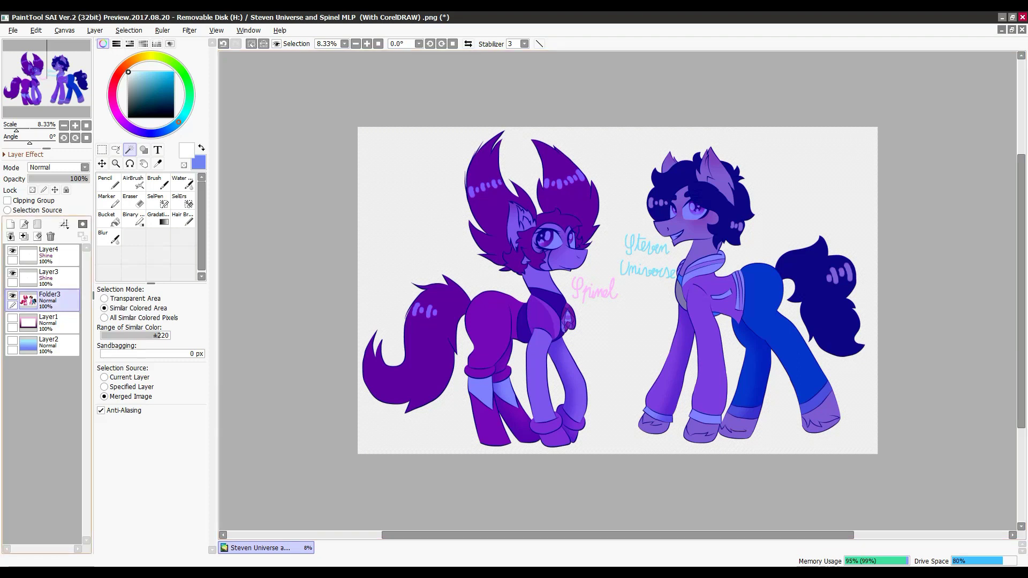
key(ctrl+shift+n)
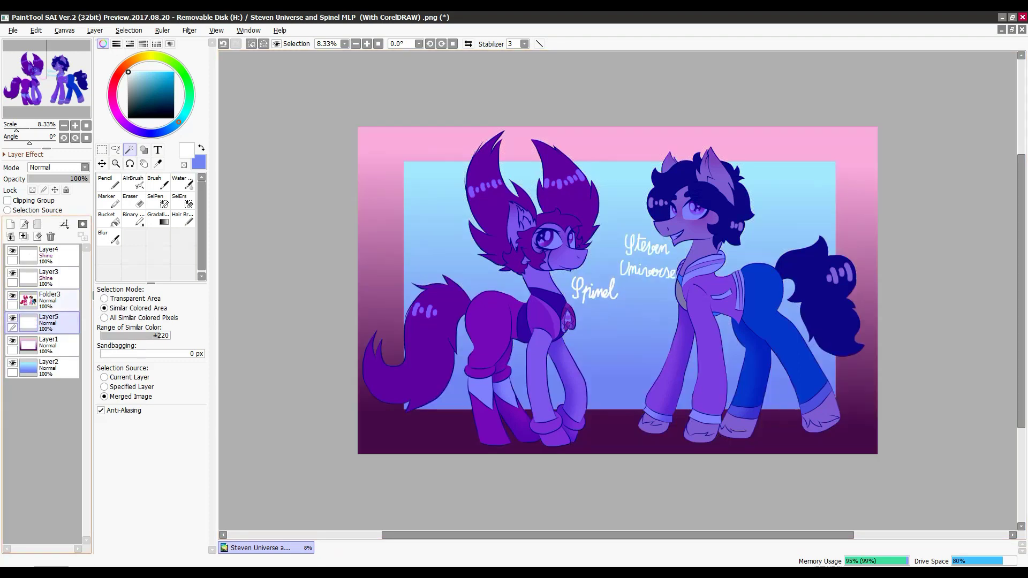
key(ctrl+shift+d)
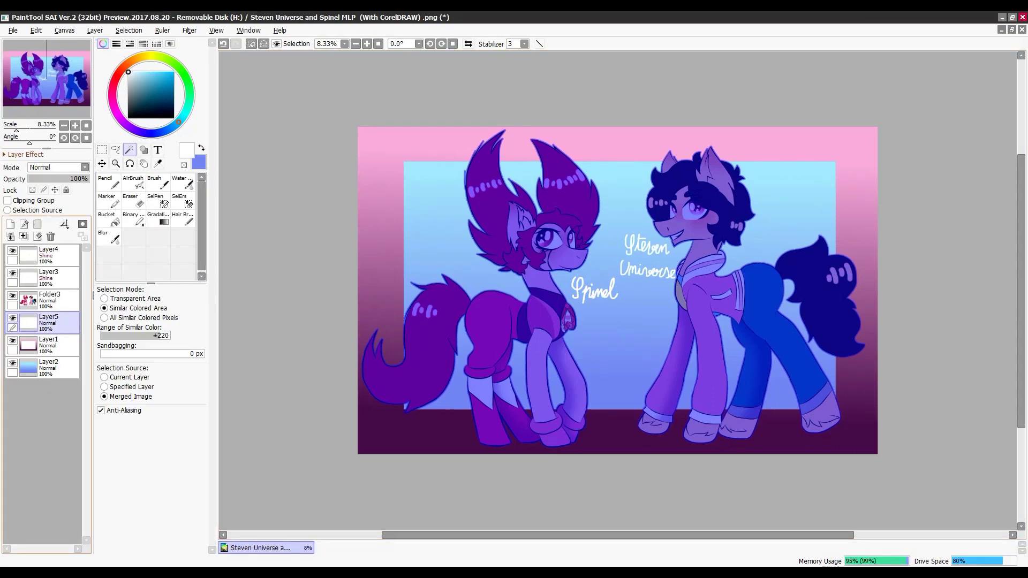
Step: Move the "Steven Universe" lettering behind the brown-haired pony's head, then place and transform the "Spinel" lettering behind the pink pony's hair
key(v)
click(42, 255)
drag(649, 256, 785, 210)
click(48, 278)
drag(594, 289, 379, 223)
key(ctrl+t)
key(Return)
Step: Enlarge the "Steven Universe" lettering on Layer4 above the dark tail and add a new layer
click(42, 254)
key(ctrl+t)
drag(815, 184, 845, 168)
key(Return)
key(ctrl+shift+n)
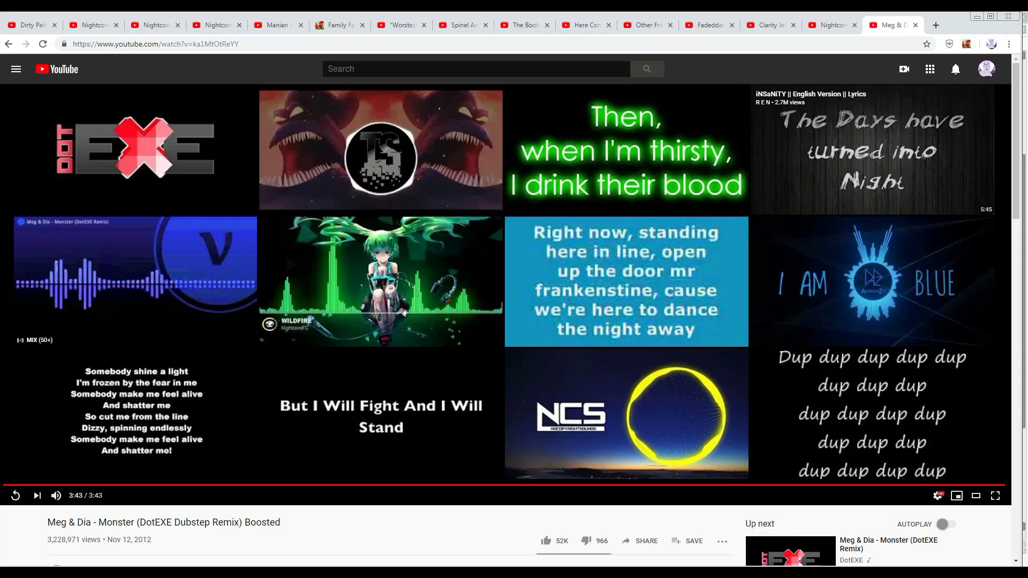
Step: Switch to Chrome, look through the "Meg & Dia - Monster" YouTube page, and switch to the "Manian - Welcome to the club" tab
scroll(506, 321, down, 7)
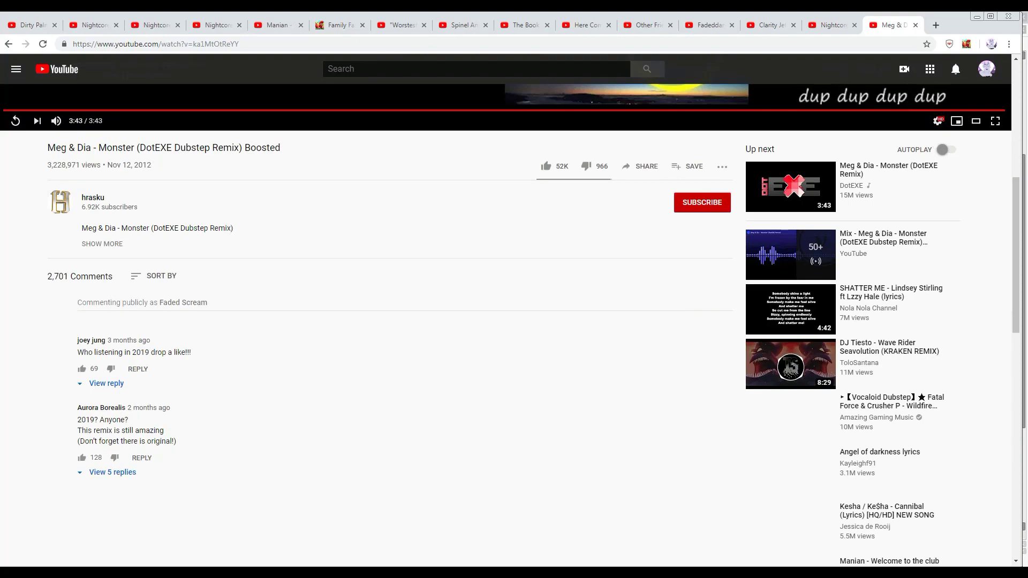
key(ctrl+shift+Tab)
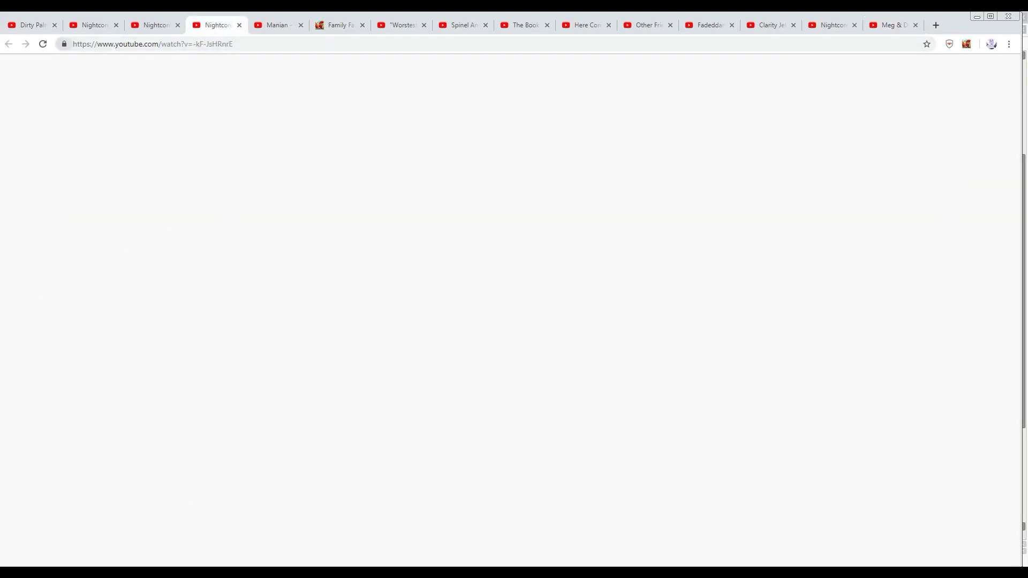
key(ctrl+Tab)
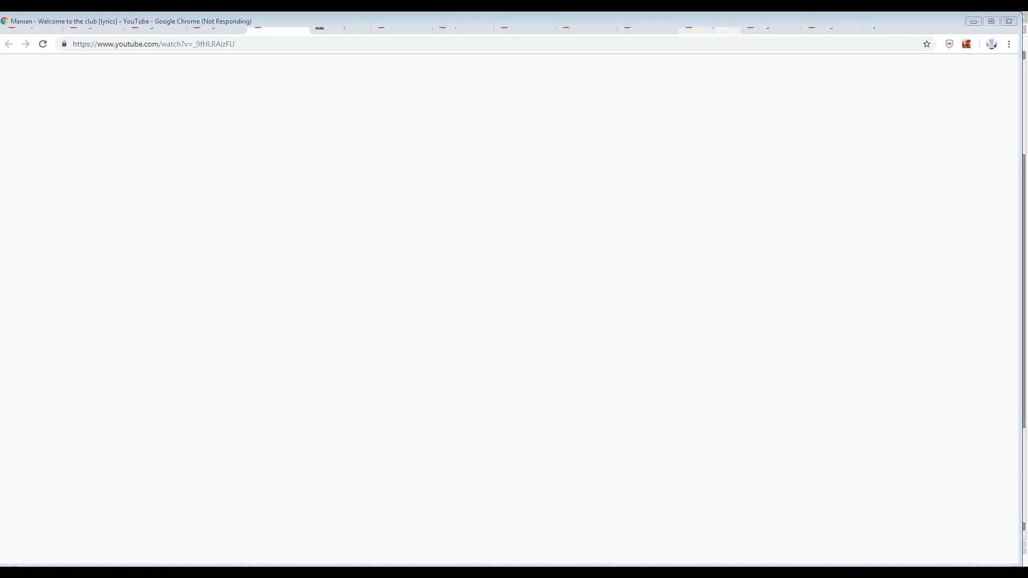
key(ctrl+shift+Escape)
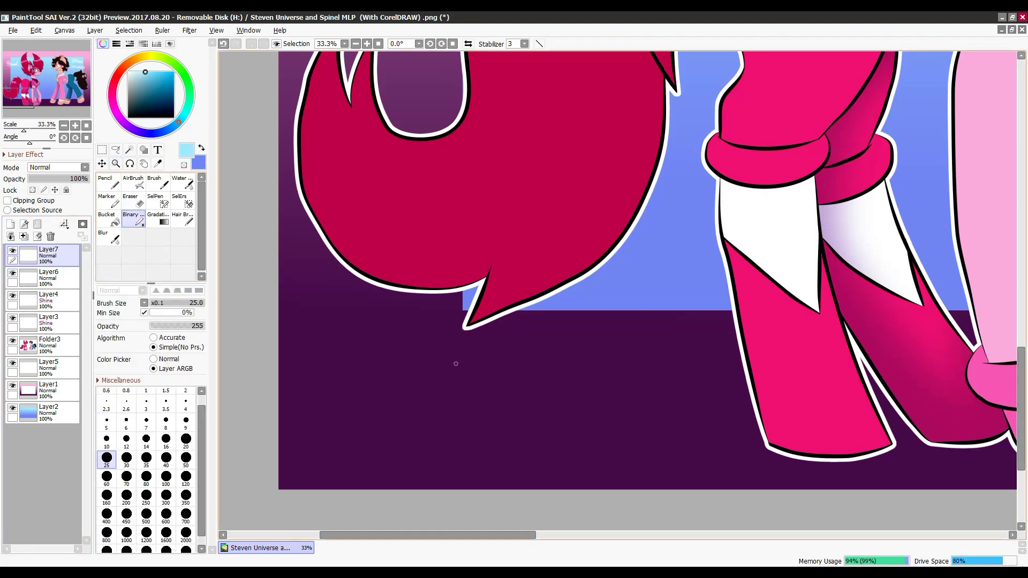
Step: Write a signature in pale pink below the red tail on Layer7 with the Binary tool at size 25, and set the layer to Shine mode
mouse_move(435, 348)
mouse_down()
mouse_move(413, 382)
mouse_move(436, 371)
mouse_move(620, 355)
mouse_up()
click(106, 458)
click(58, 167)
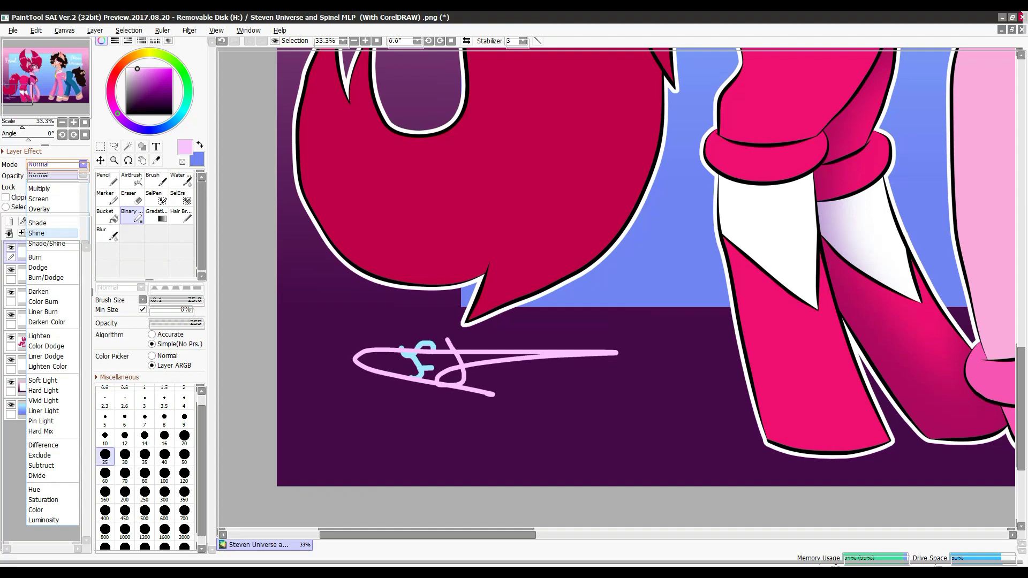
click(37, 232)
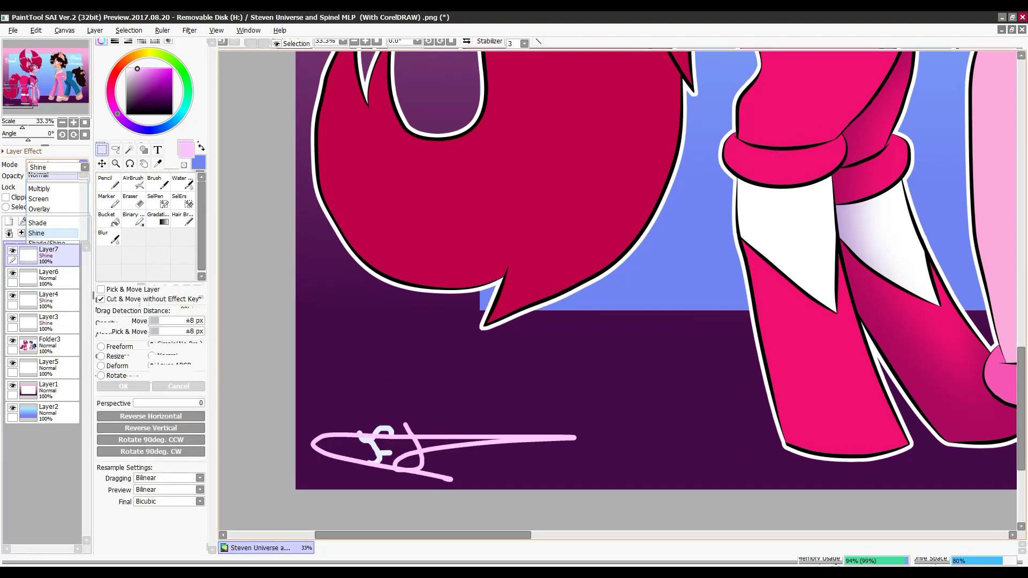
Step: Save the finished drawing with the whole canvas in view
key(minus)
key(minus)
key(minus)
key(minus)
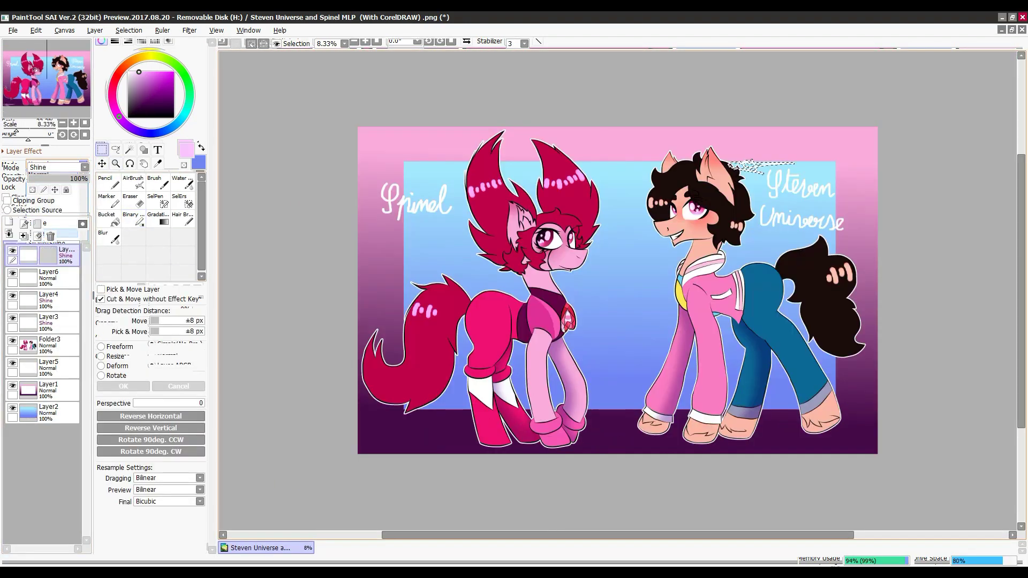
key(ctrl+s)
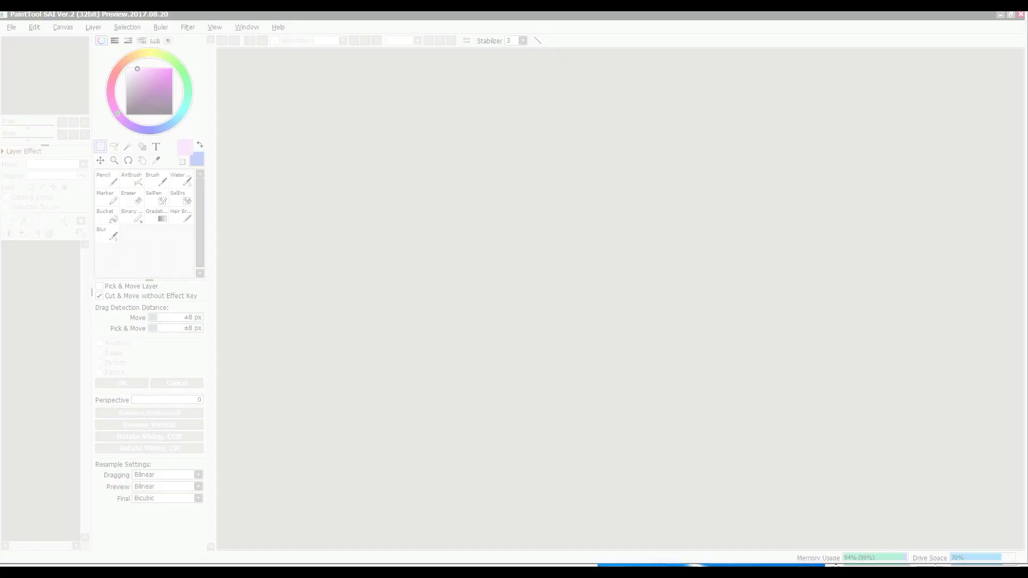
Step: Open the Computer window and Windows Task Manager, and end the PaintTool SAI task
key(super)
key(Return)
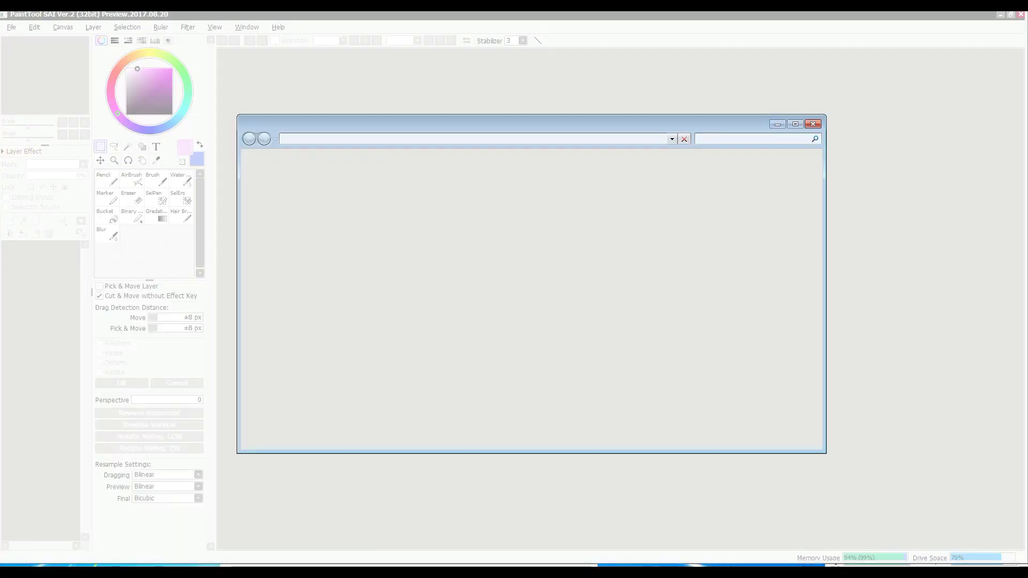
key(ctrl+shift+Escape)
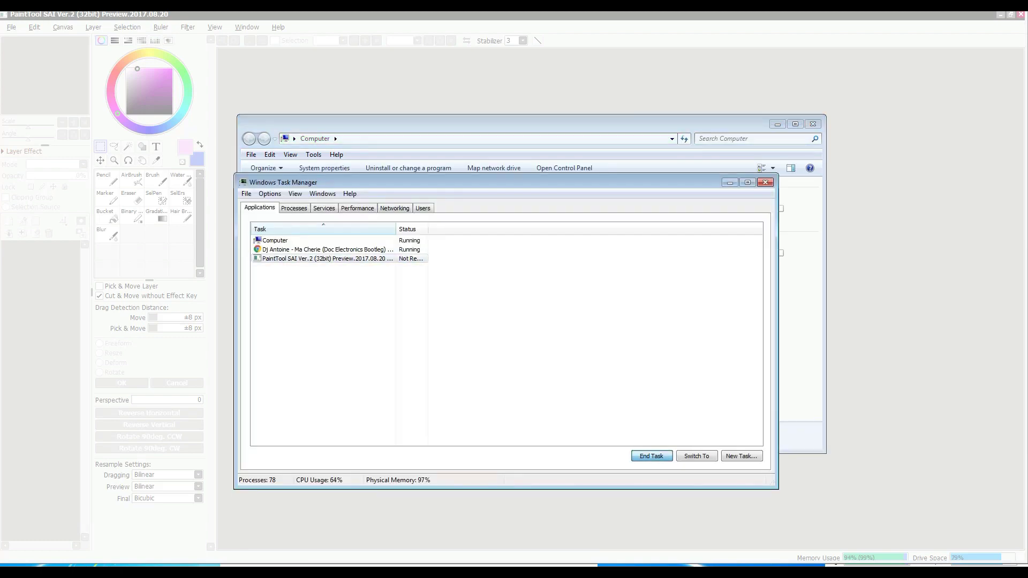
Step: Open Removable Disk (H:) and inspect "Steven Universe and Spinel MLP (With CorelDRAW) .png" in Windows Photo Viewer
key(alt+Tab)
key(r)
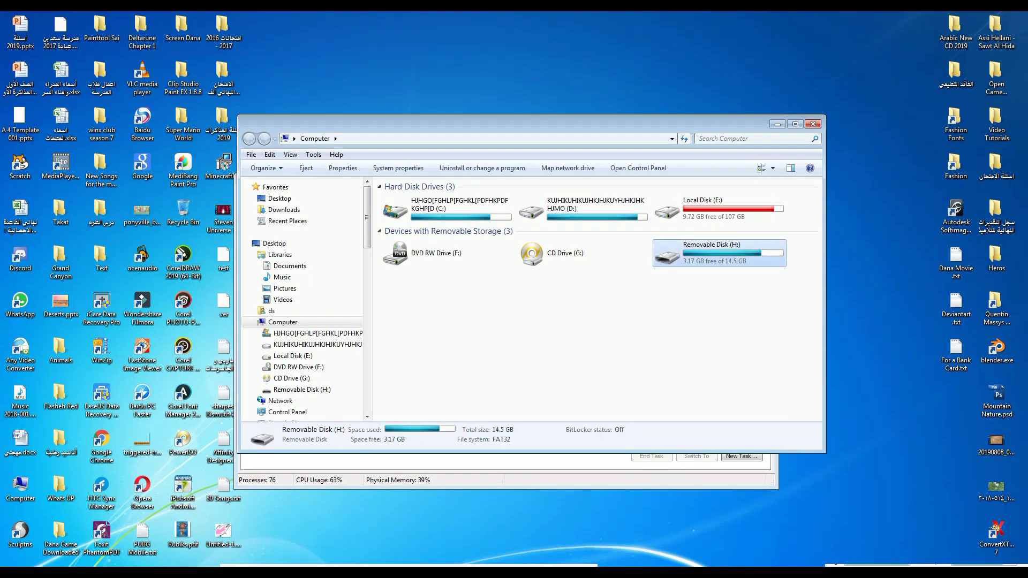
key(Return)
double_click(583, 241)
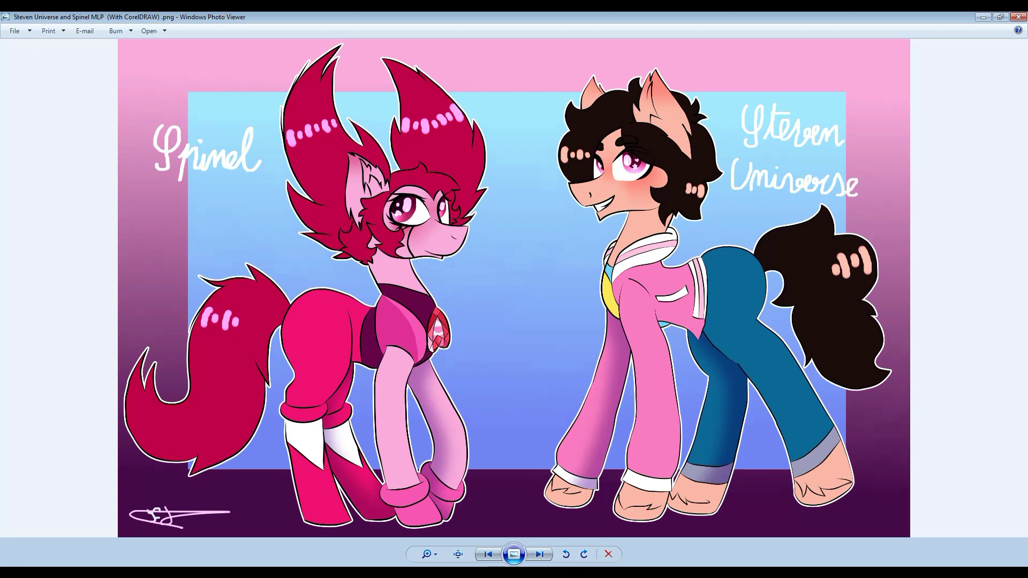
scroll(380, 235, up, 3)
scroll(380, 235, down, 3)
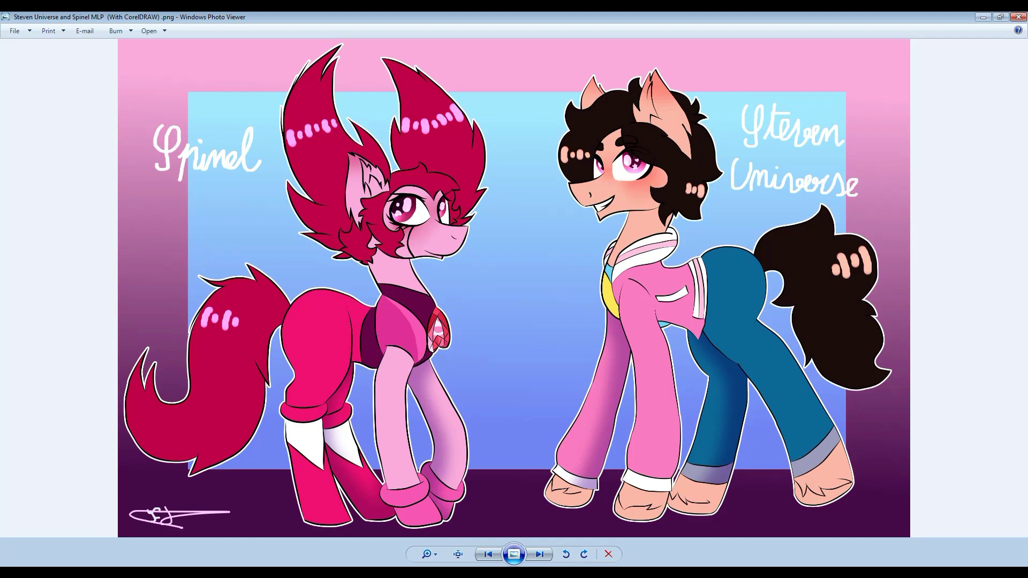